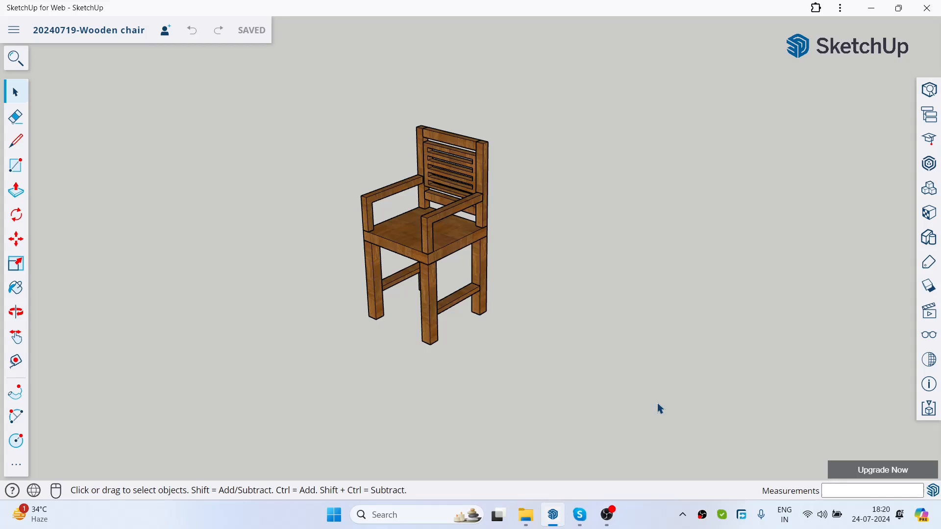
scroll(532, 192, down, 2)
scroll(510, 190, up, 2)
scroll(511, 195, up, 2)
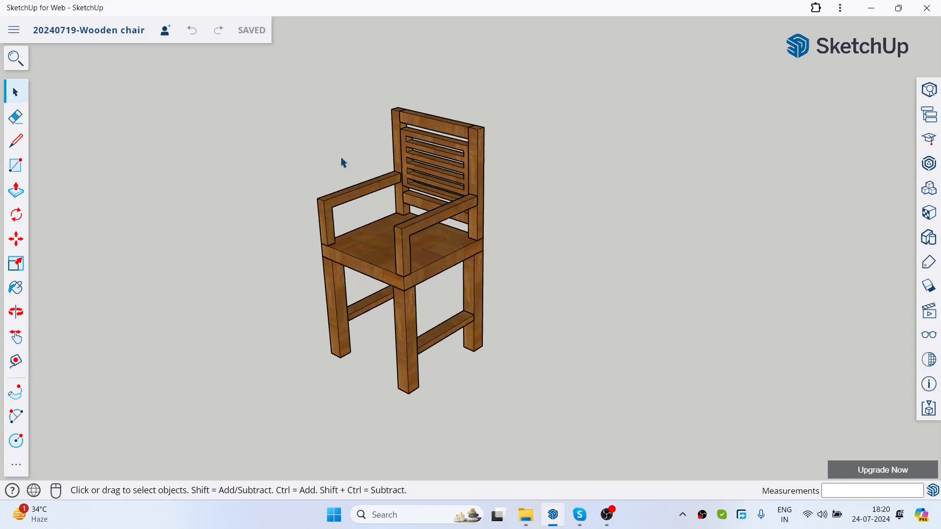
click(16, 165)
scroll(496, 172, down, 2)
scroll(497, 172, up, 2)
click(15, 91)
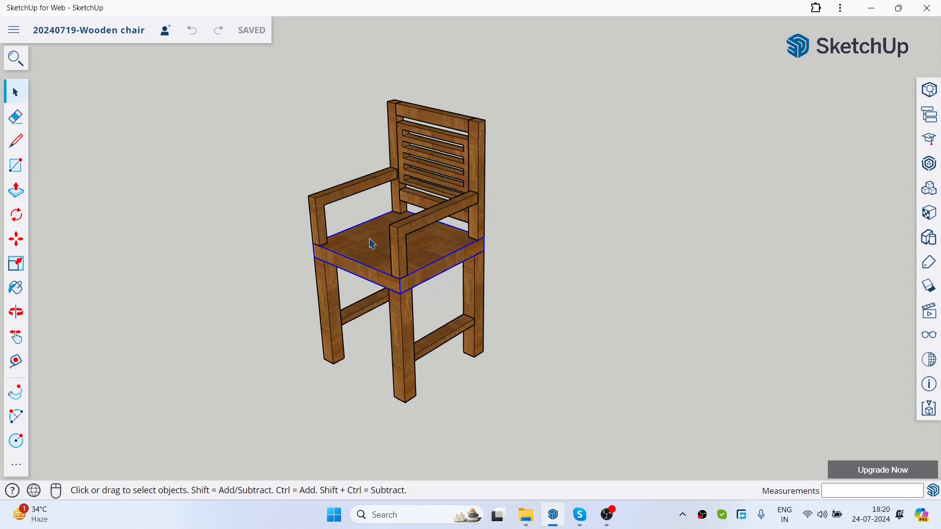
click(16, 165)
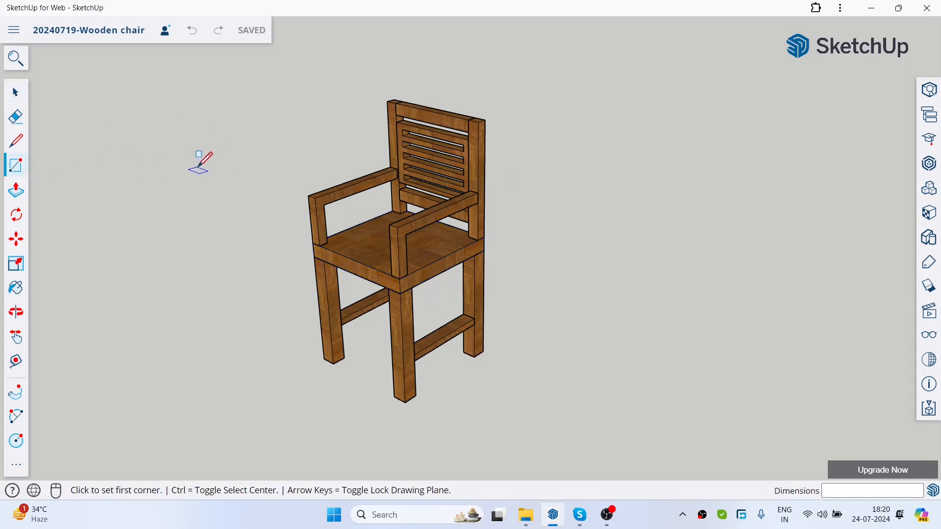
scroll(255, 145, down, 3)
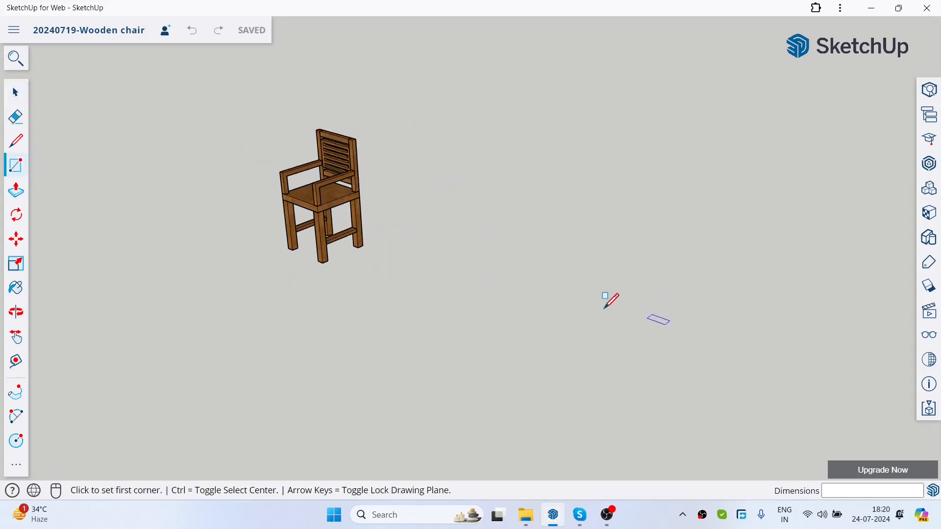
scroll(427, 281, up, 3)
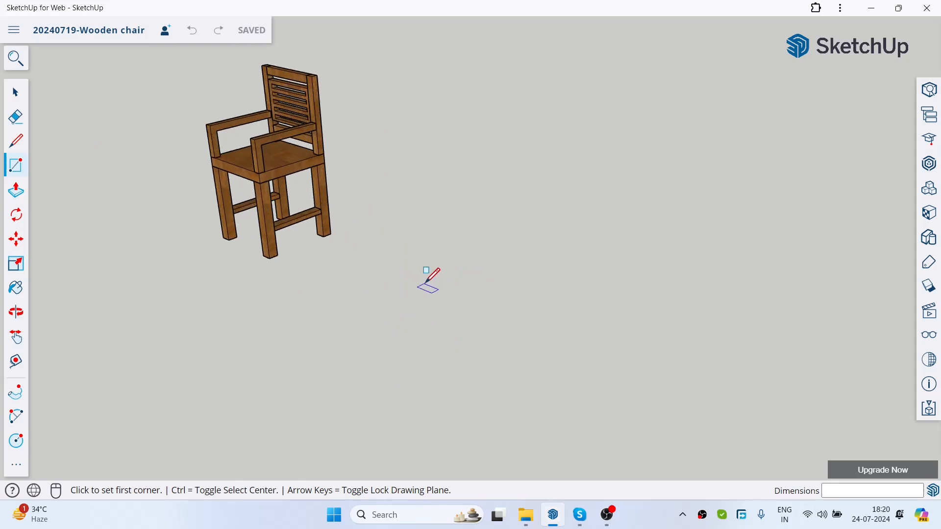
click(425, 283)
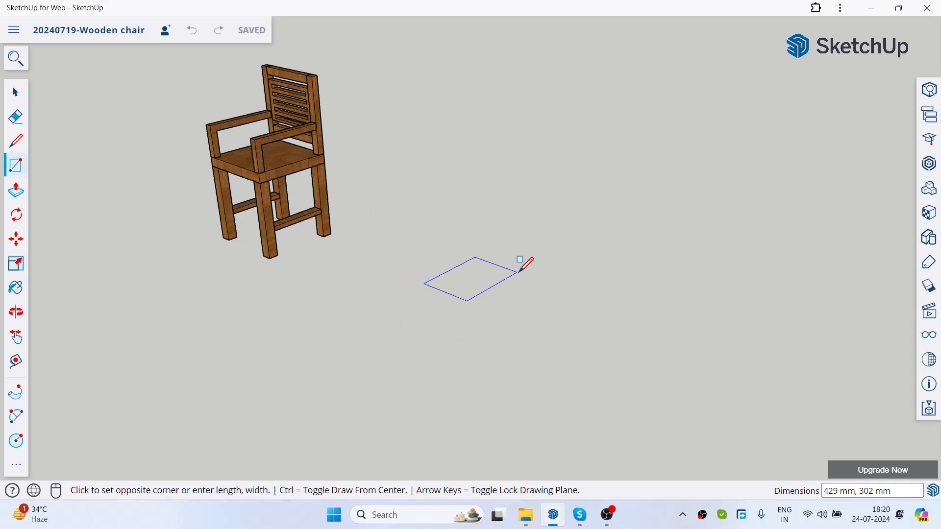
key(Escape)
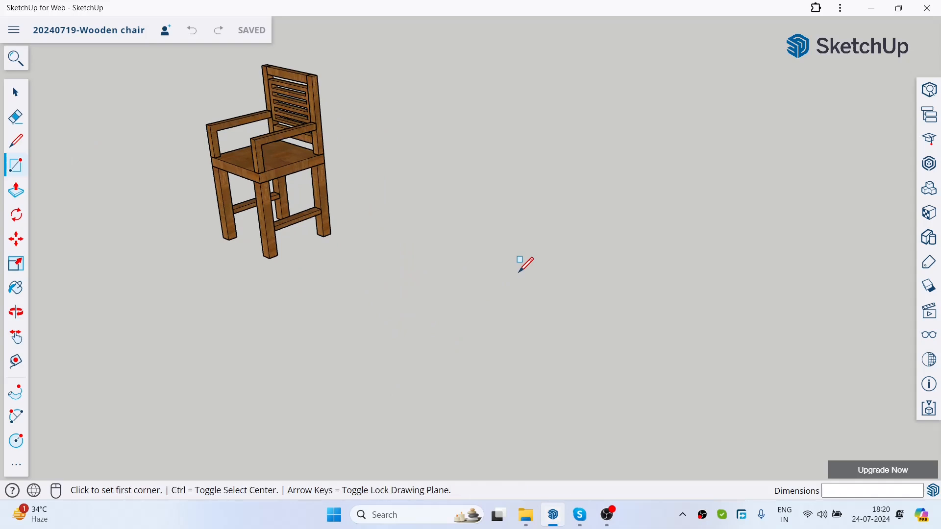
click(15, 92)
Step: Draw a 400 by 400 mm square flat on the ground beside the finished wooden chair
scroll(487, 270, down, 3)
scroll(250, 131, up, 3)
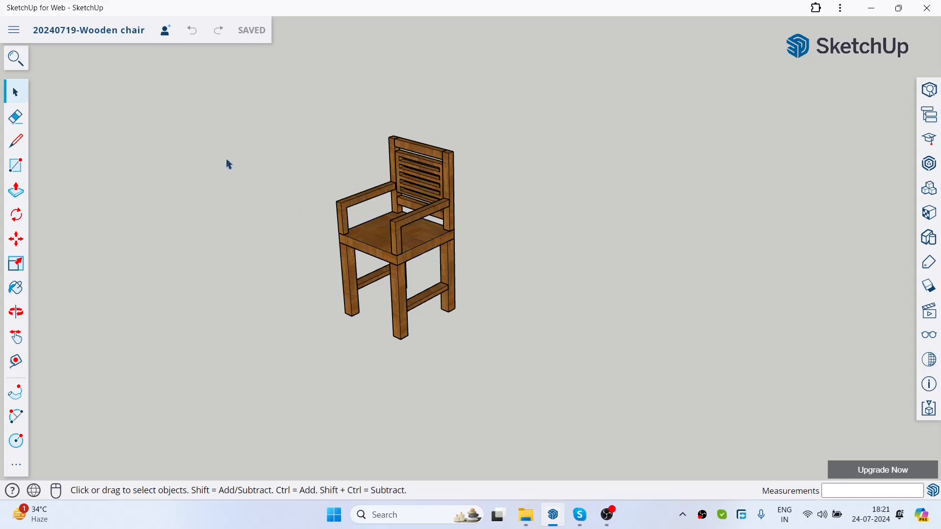
click(25, 173)
scroll(550, 294, down, 2)
scroll(550, 294, up, 3)
scroll(493, 329, down, 1)
click(480, 369)
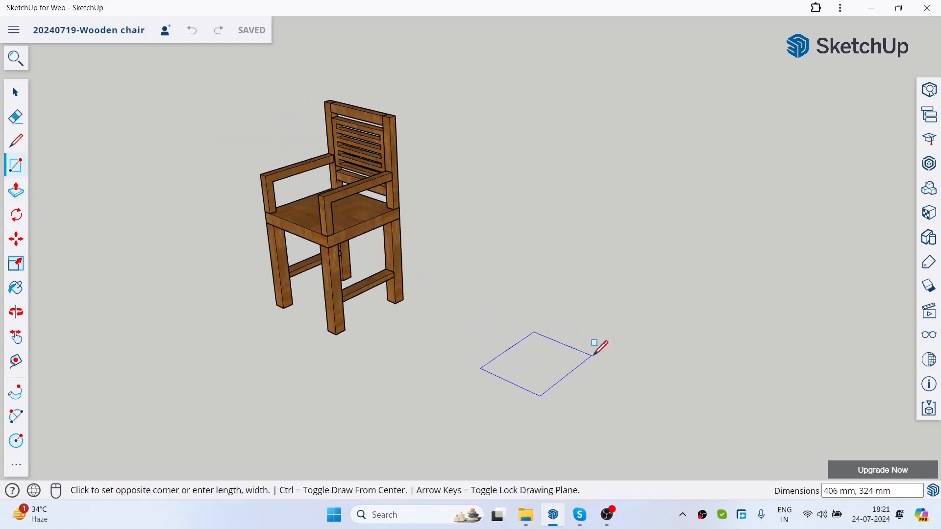
text(400,400)
key(Return)
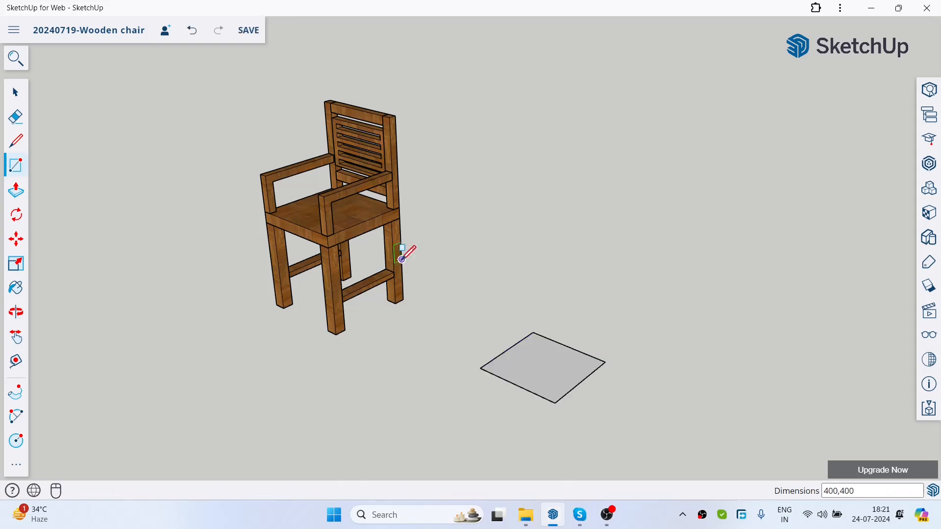
scroll(406, 239, down, 1)
scroll(478, 315, up, 2)
key(space)
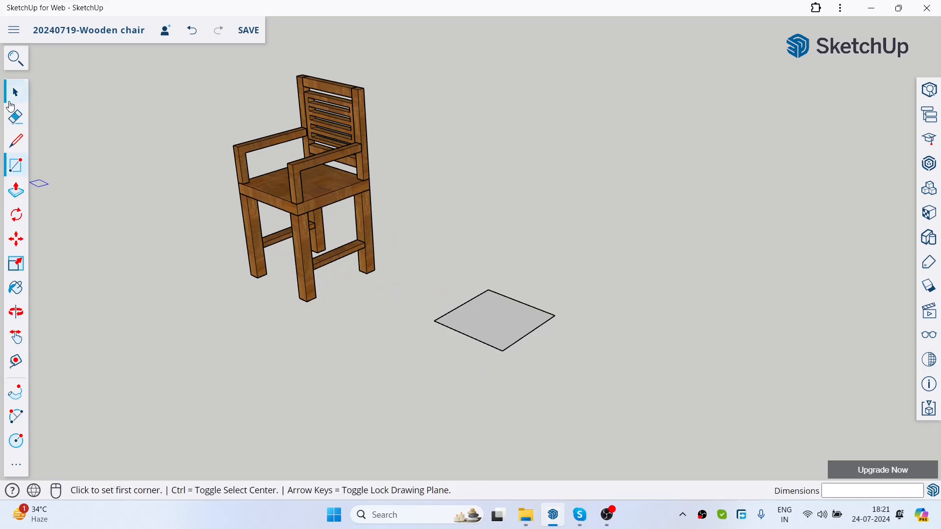
Step: Push/Pull the square upward into a thin slab for the new chair's seat
click(16, 192)
scroll(454, 298, up, 3)
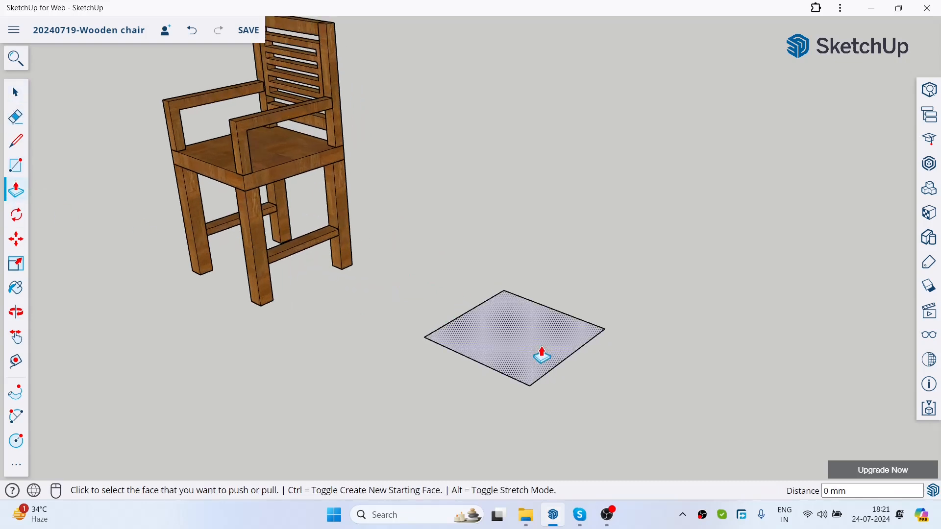
click(542, 354)
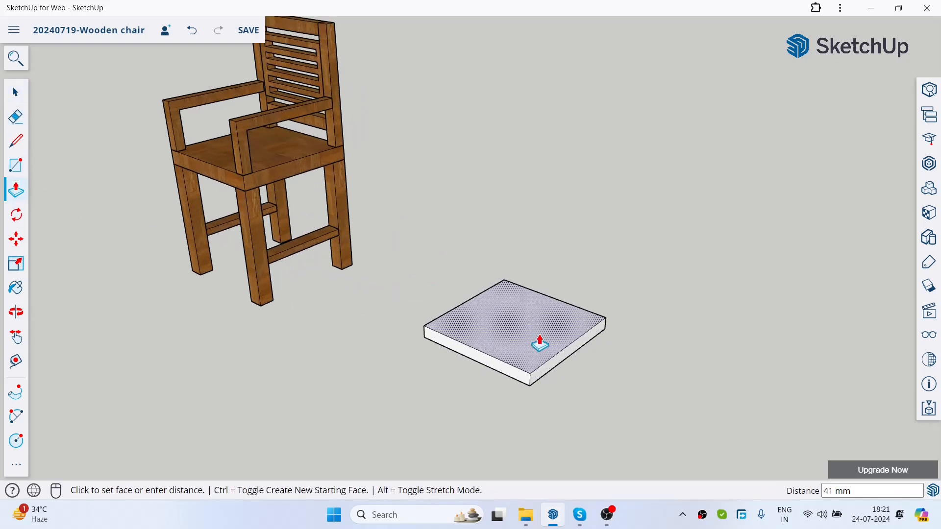
click(540, 345)
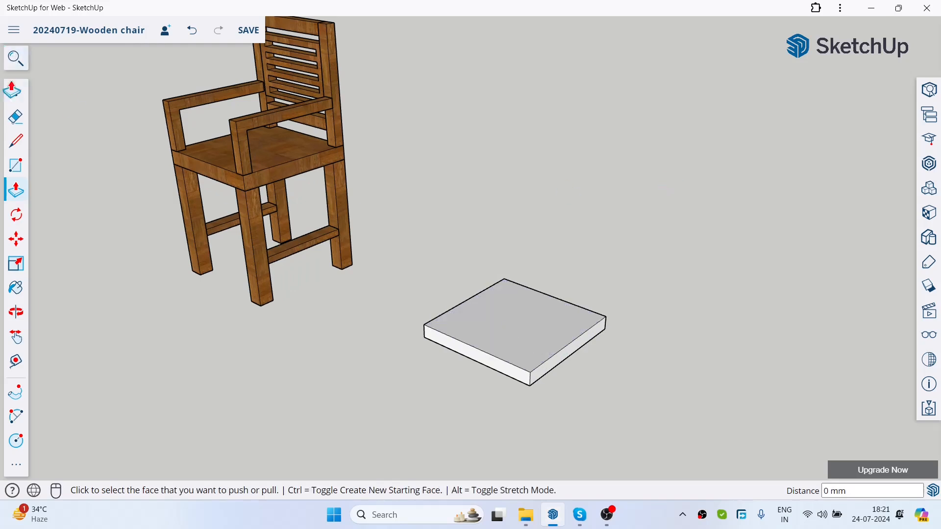
click(15, 92)
scroll(461, 146, down, 3)
scroll(405, 141, up, 2)
scroll(425, 195, down, 3)
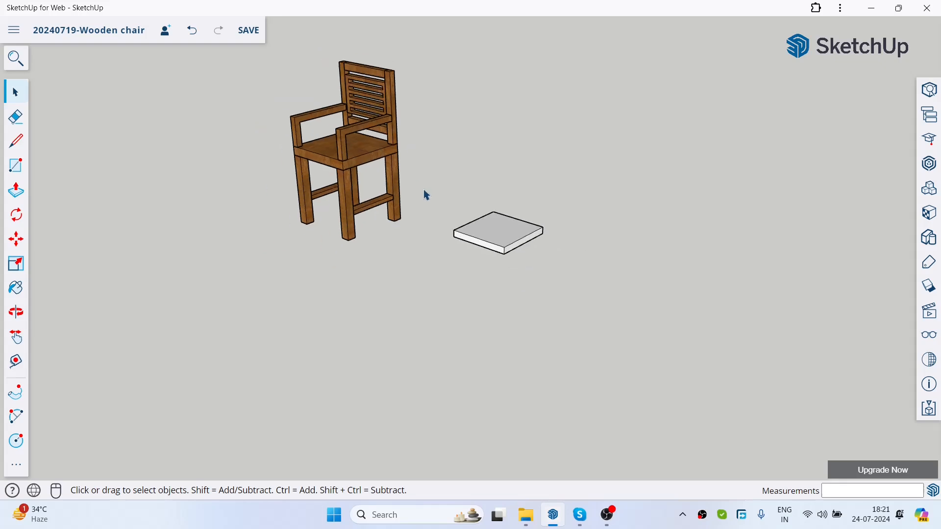
scroll(436, 86, up, 2)
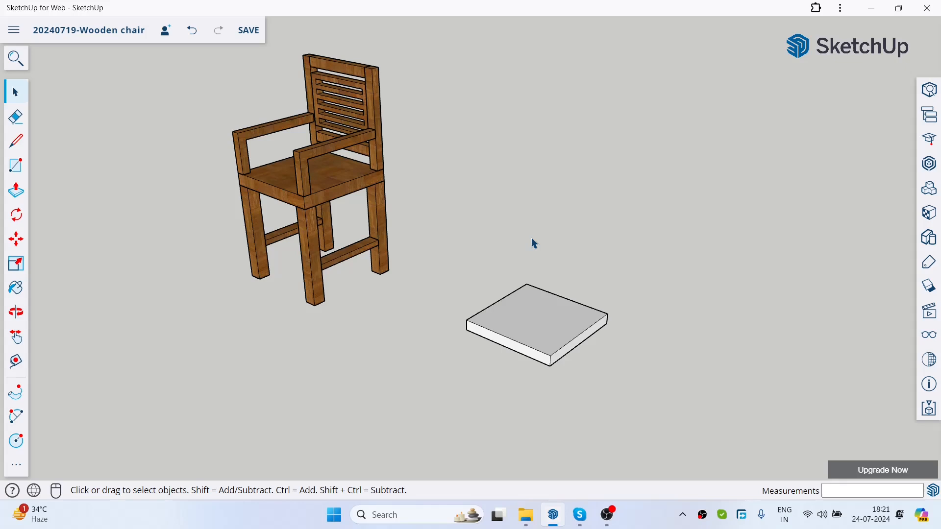
Step: Draw a 40 by 40 mm square in one corner of the seat slab's underside
scroll(234, 188, up, 3)
middle_drag(234, 188, 323, 221)
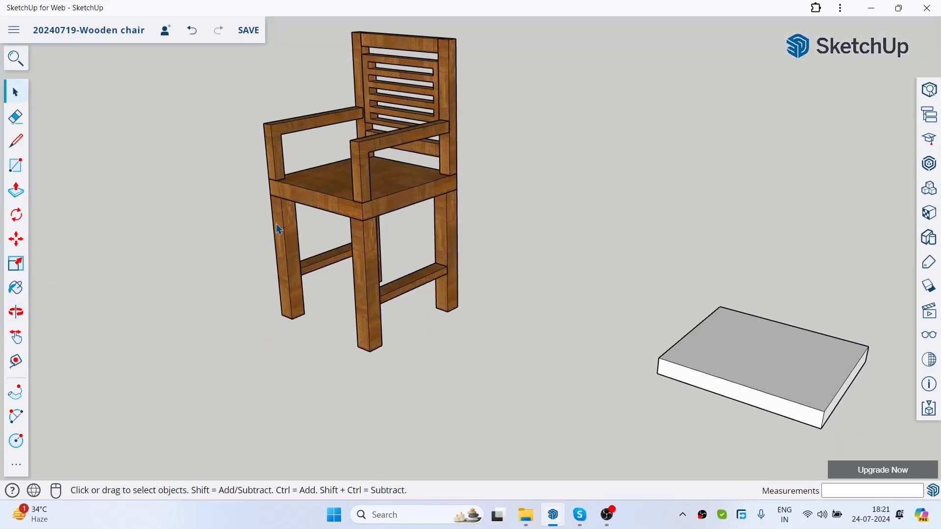
scroll(275, 218, down, 3)
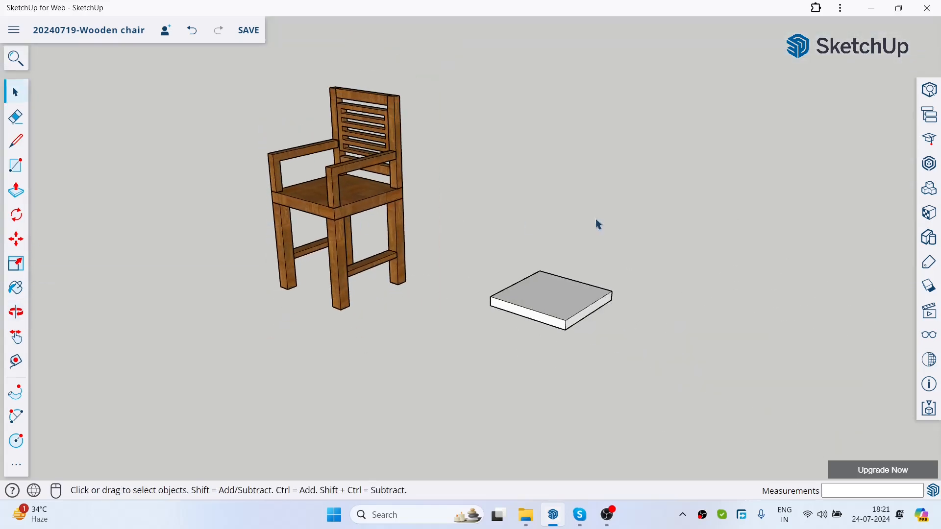
click(16, 165)
middle_drag(620, 310, 583, 206)
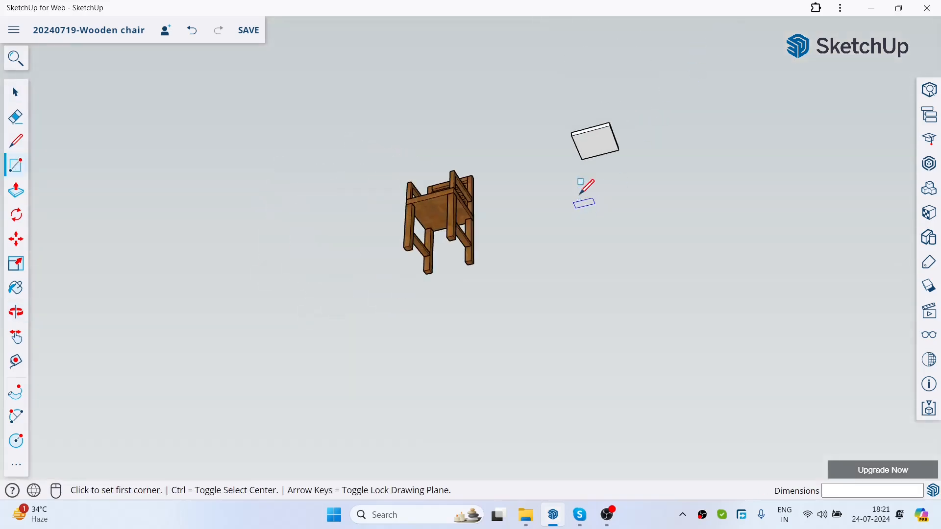
scroll(615, 81, up, 4)
mouse_move(562, 115)
middle_down()
mouse_move(563, 149)
mouse_move(549, 118)
middle_up()
scroll(538, 101, up, 3)
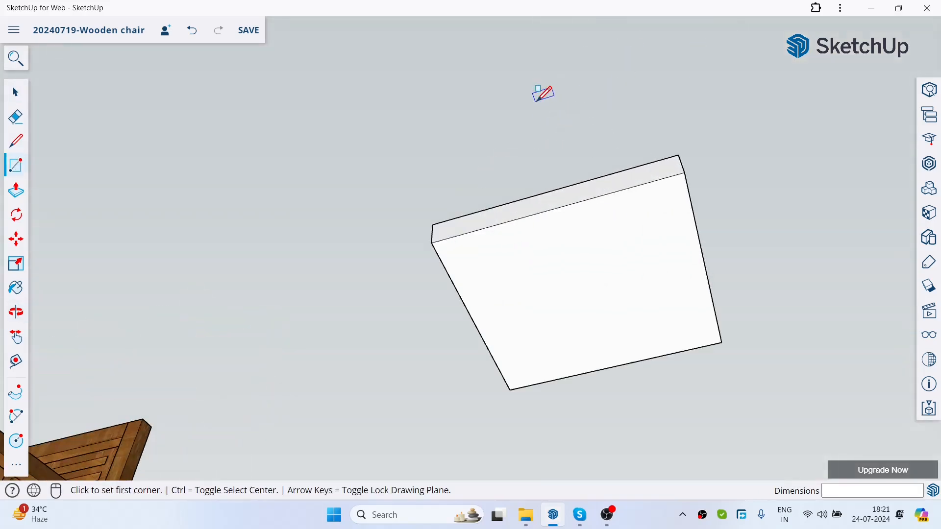
scroll(416, 250, up, 3)
click(410, 268)
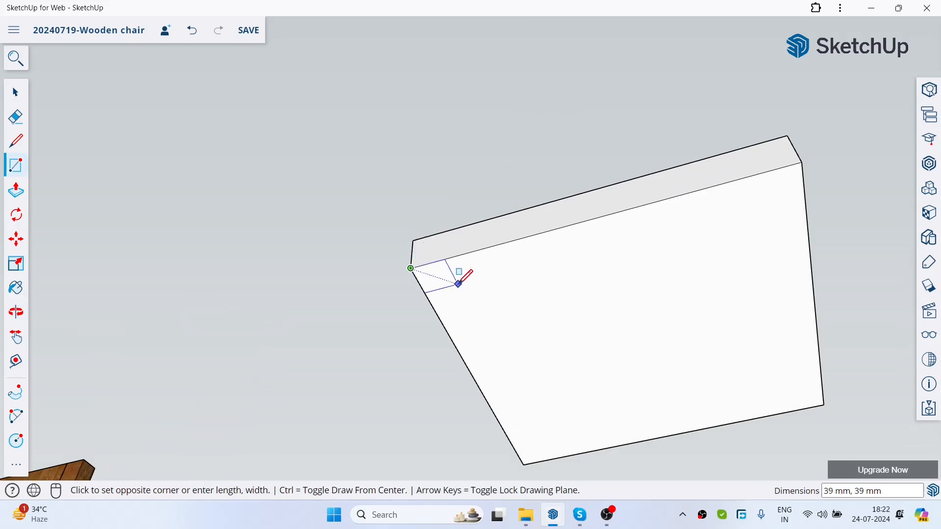
text(40)
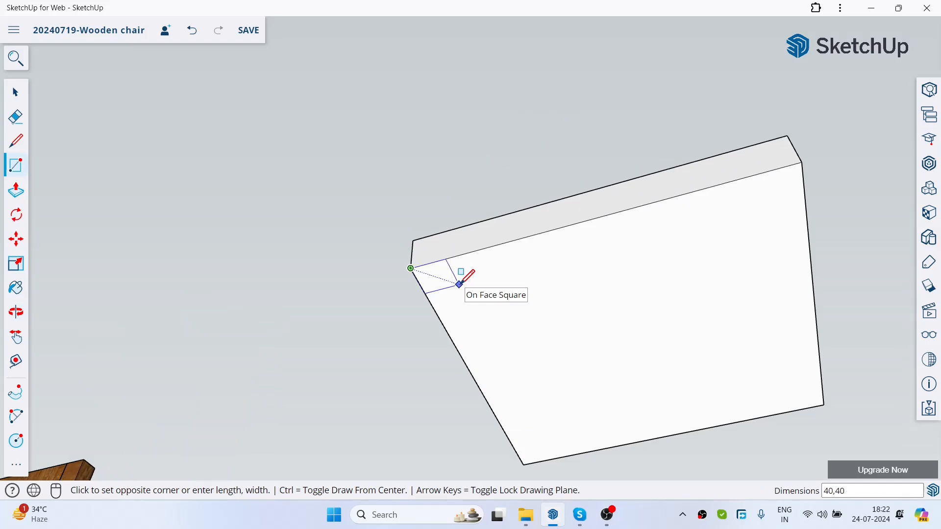
text(,40)
key(Return)
Step: Push/Pull the corner square 300 mm downward from a new starting face to form the first leg
click(17, 190)
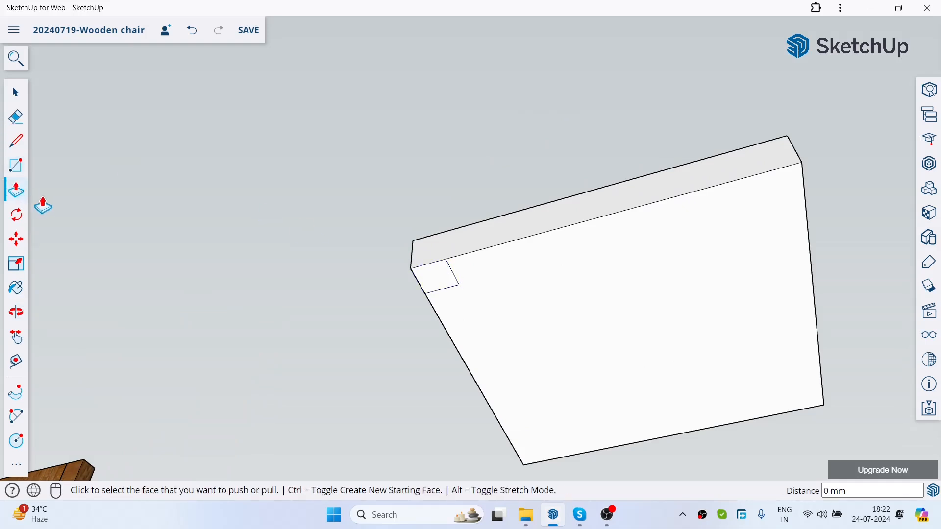
click(422, 279)
scroll(439, 206, down, 6)
middle_drag(438, 211, 438, 318)
scroll(443, 177, down, 2)
scroll(422, 331, up, 2)
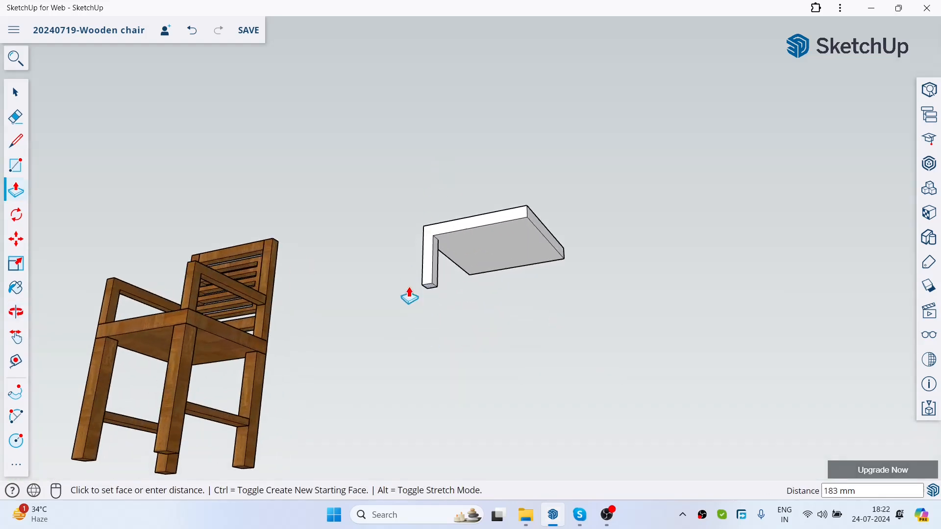
key(ctrl)
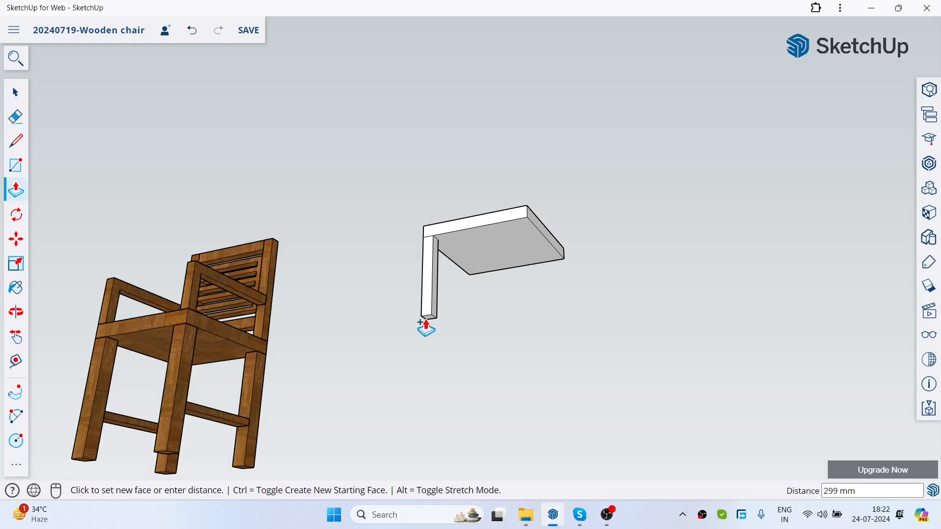
text(300)
key(Return)
middle_drag(372, 311, 525, 277)
key(space)
middle_drag(453, 170, 525, 248)
scroll(517, 185, down, 1)
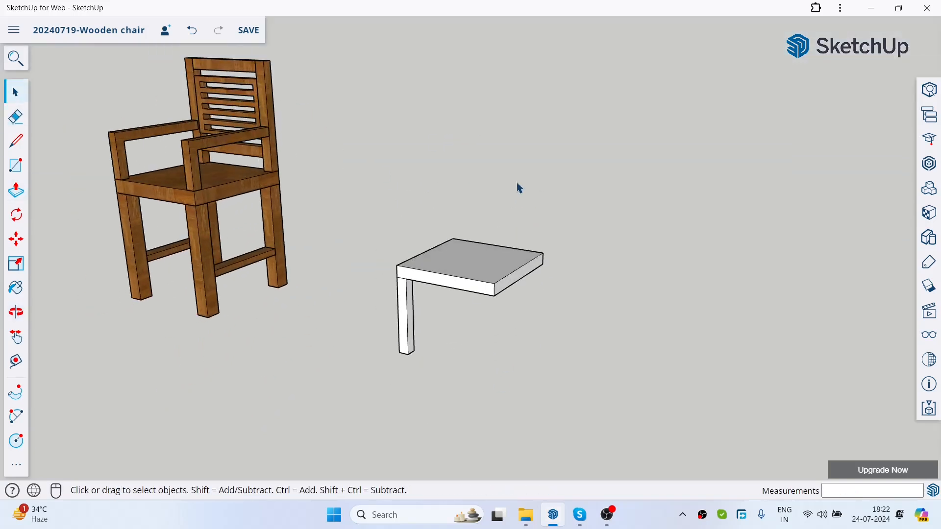
Step: Select the whole leg without the seat slab and make it a group
scroll(374, 323, up, 2)
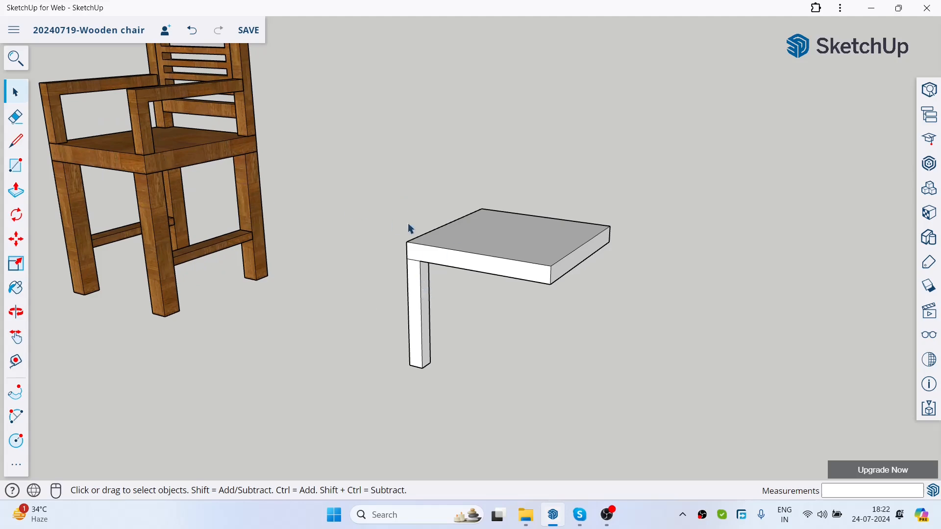
middle_drag(496, 183, 435, 206)
drag(404, 175, 481, 385)
right_click(437, 263)
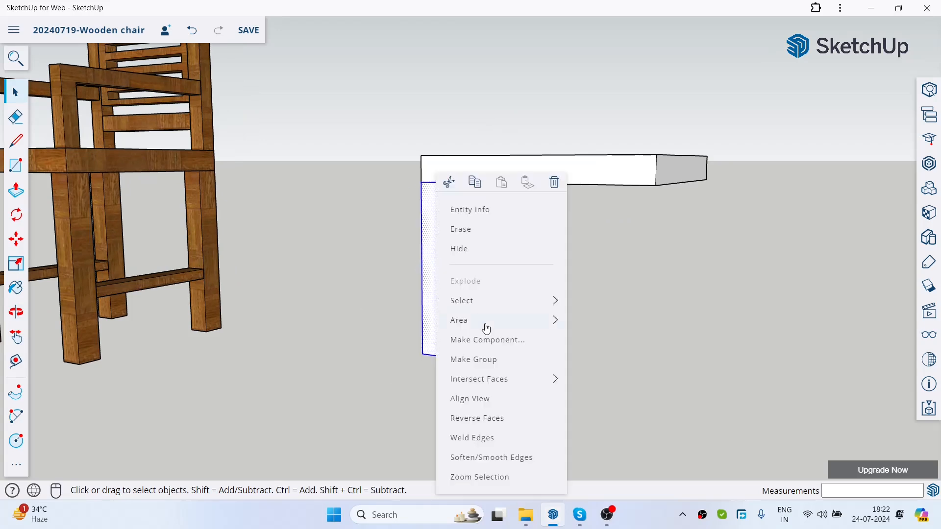
click(484, 358)
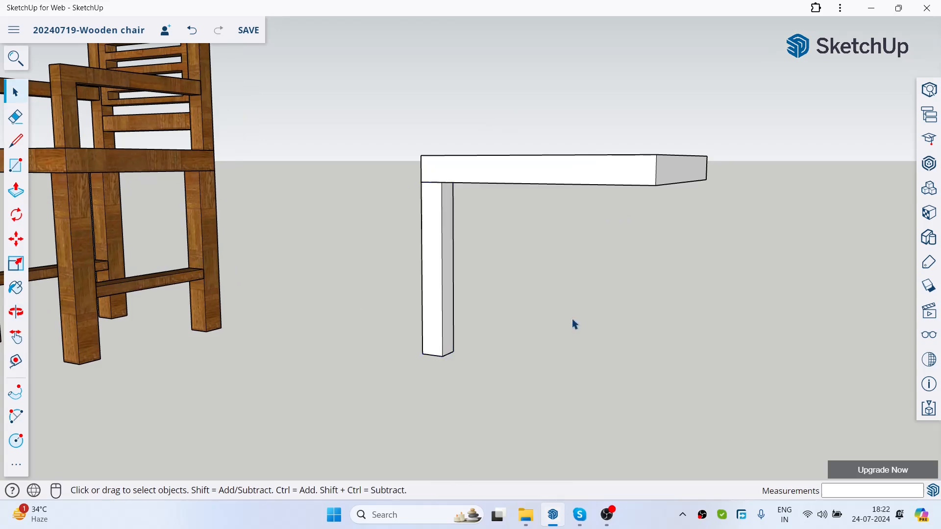
Step: Copy the leg group along the seat's underside edge to the adjacent corner, aligning its corner with the slab's
click(13, 242)
scroll(436, 181, up, 5)
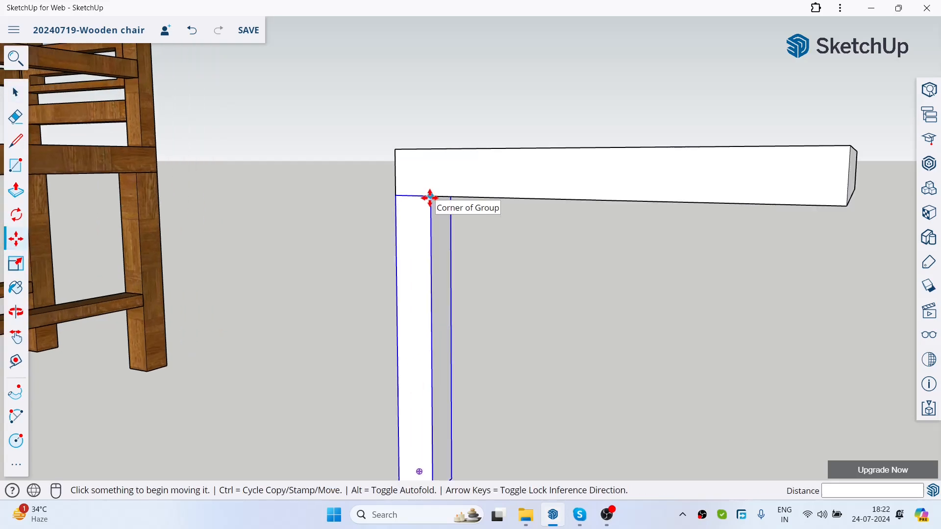
click(430, 197)
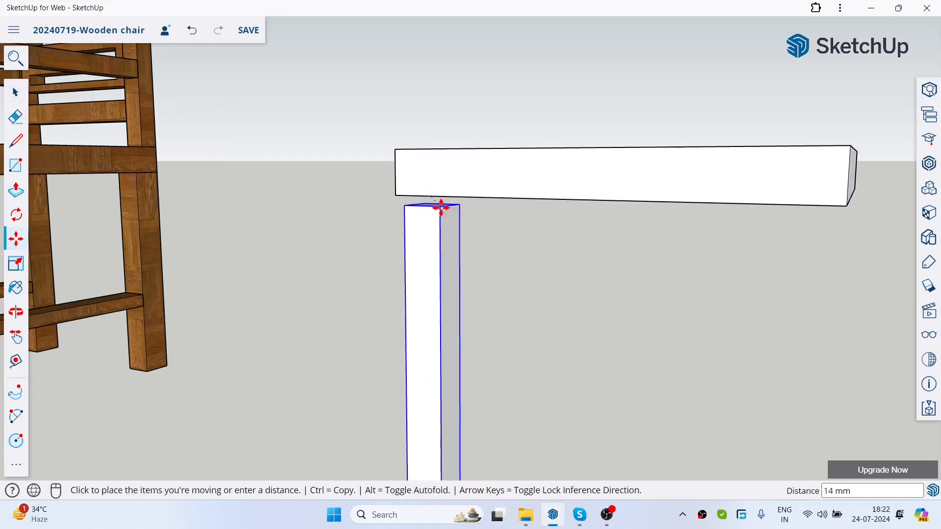
key(ctrl)
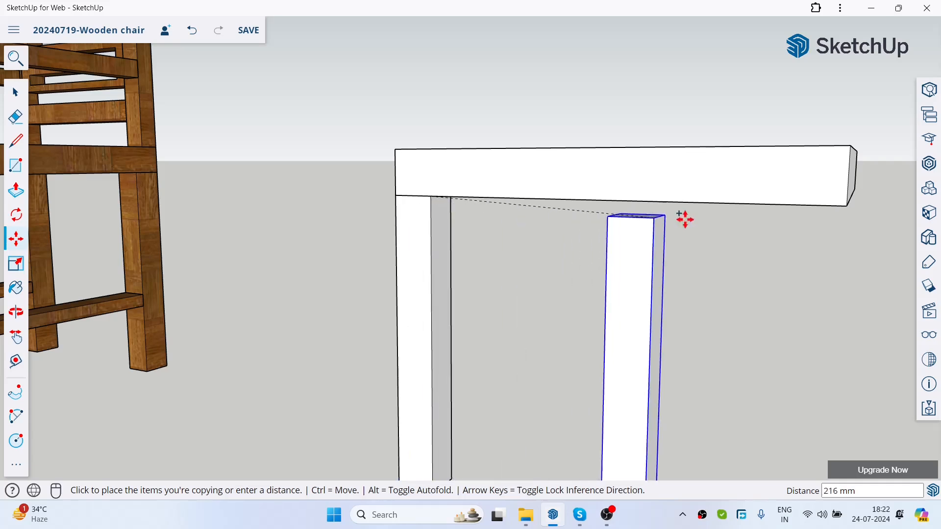
middle_drag(819, 209, 660, 222)
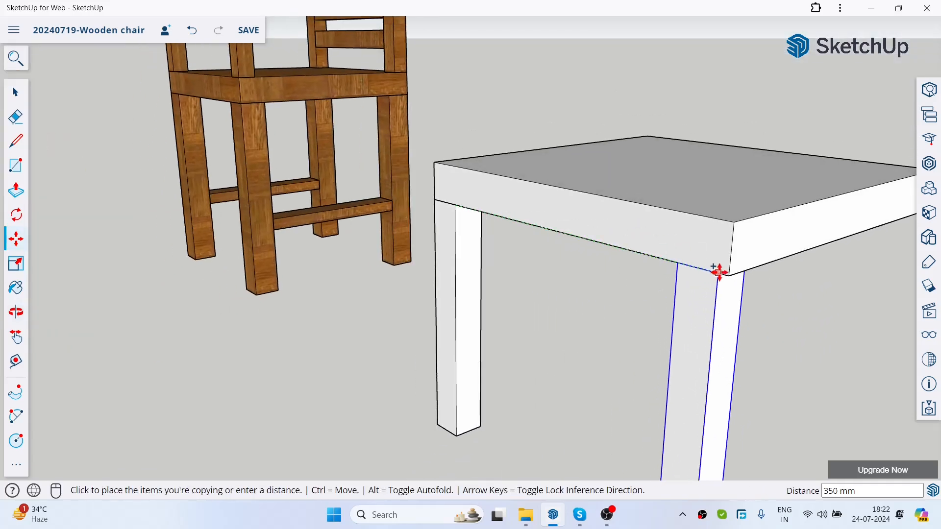
click(728, 276)
click(15, 92)
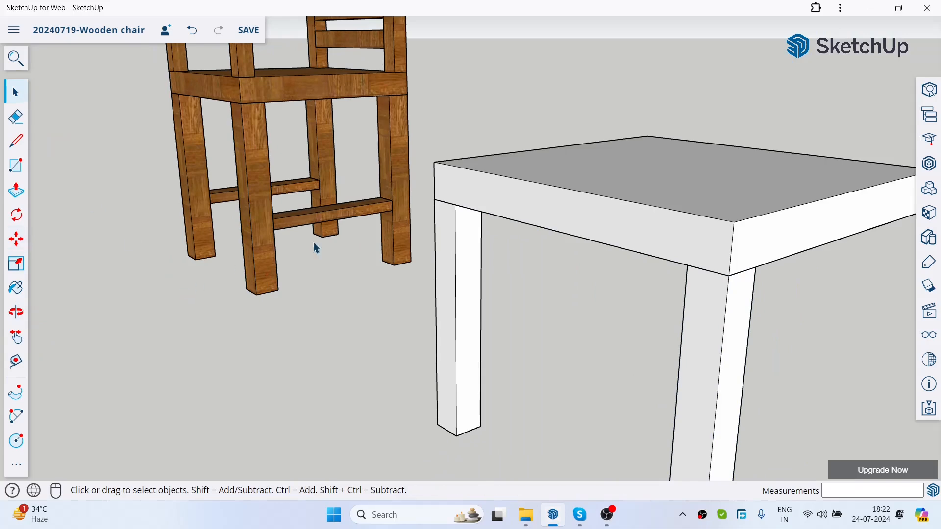
scroll(491, 228, down, 5)
middle_drag(491, 227, 645, 256)
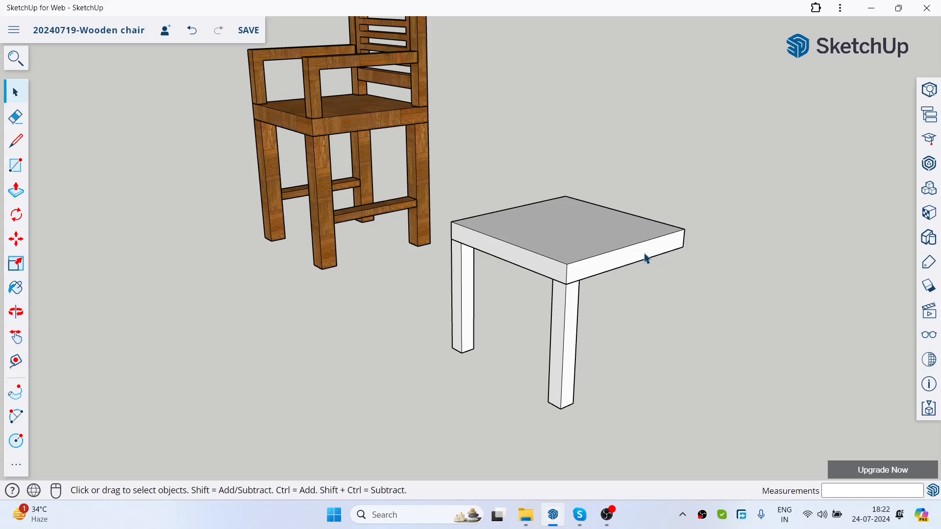
Step: Examine the seat slab and its two legs from above and from below
double_click(546, 212)
click(493, 142)
click(489, 232)
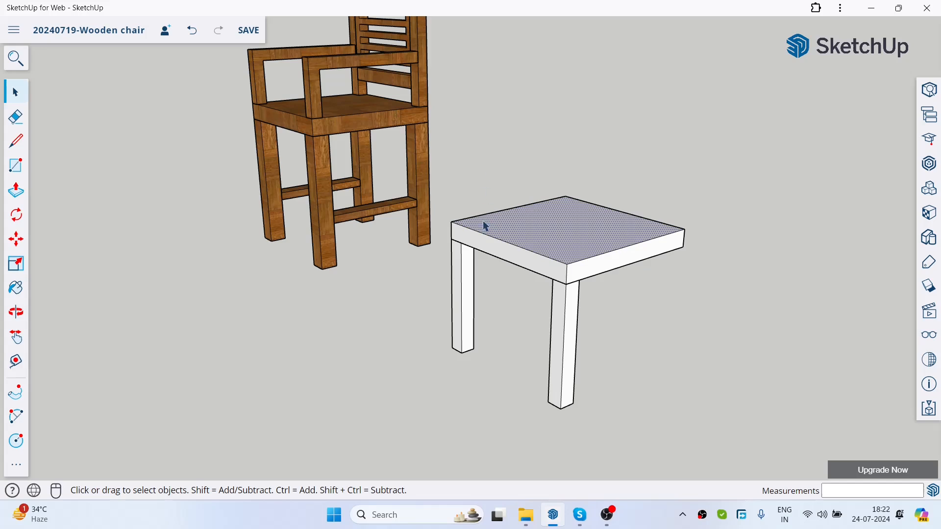
click(588, 272)
click(642, 161)
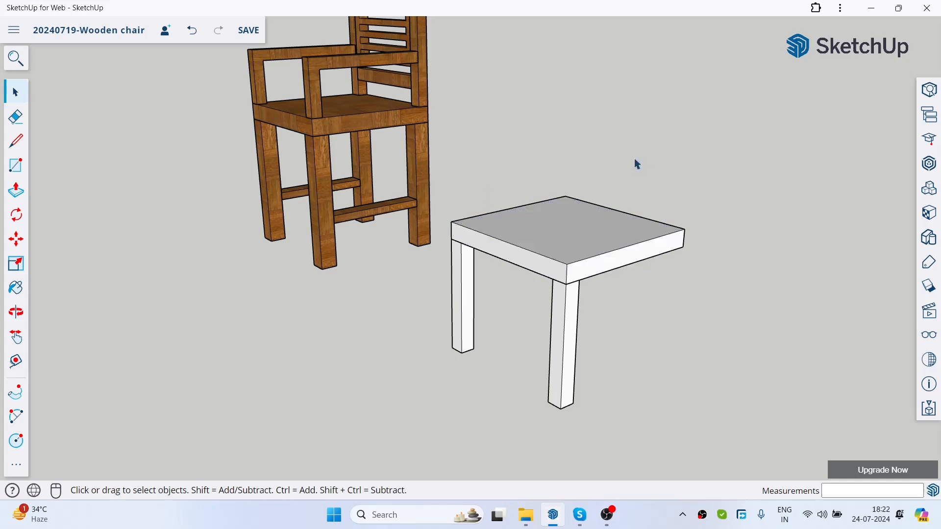
middle_drag(569, 280, 589, 284)
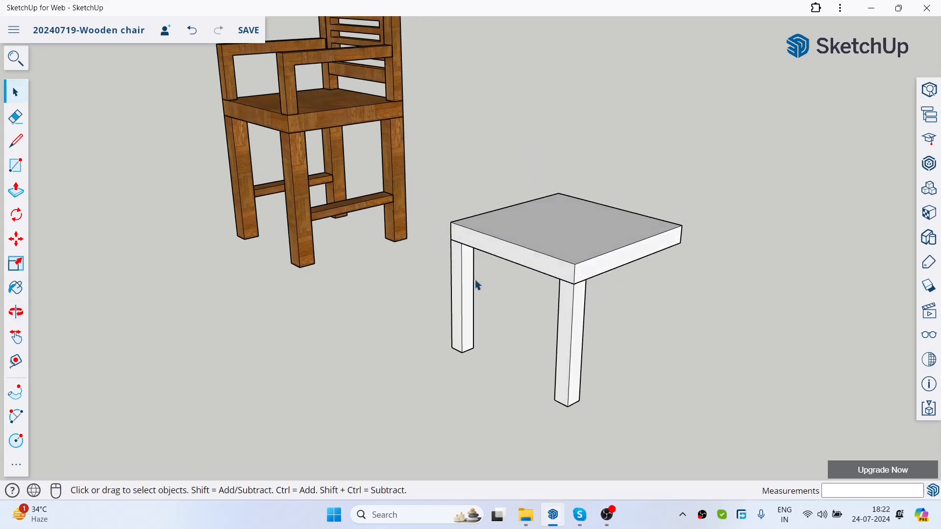
drag(410, 132, 523, 196)
click(462, 284)
click(425, 209)
scroll(471, 270, up, 3)
click(460, 275)
click(532, 288)
click(523, 212)
click(510, 228)
click(519, 200)
click(459, 128)
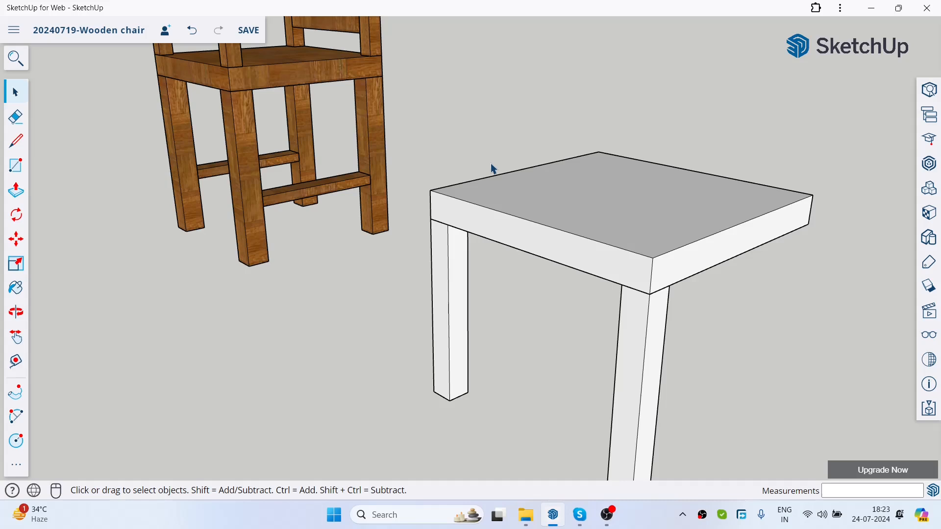
scroll(492, 168, down, 4)
scroll(573, 156, up, 3)
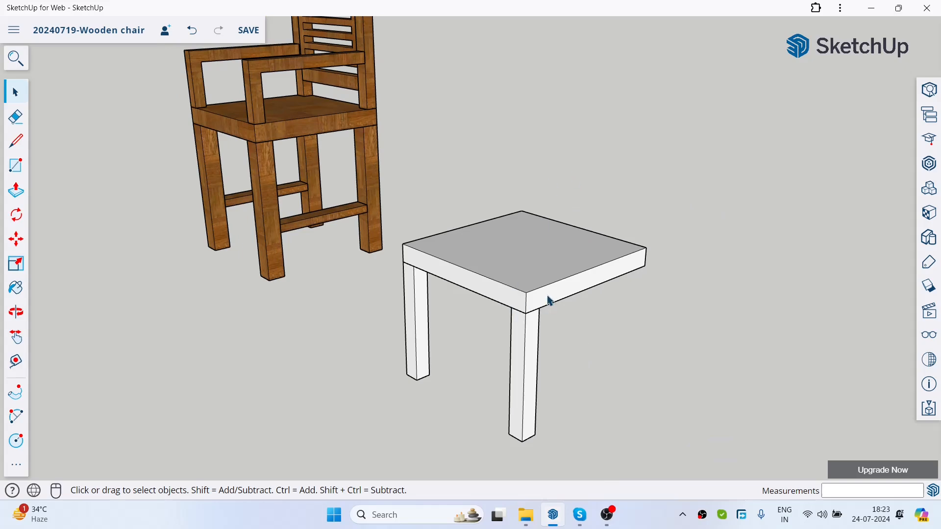
scroll(524, 144, down, 4)
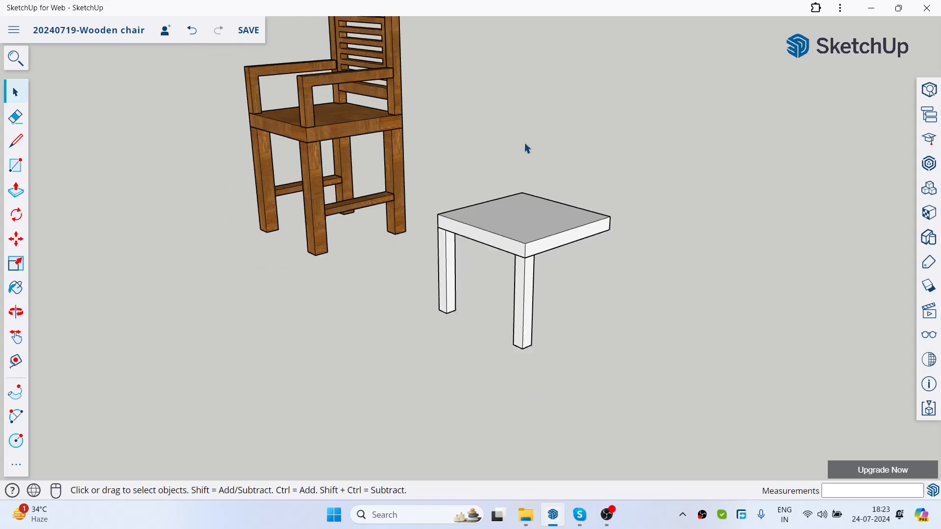
scroll(526, 231, up, 3)
middle_drag(536, 278, 554, 226)
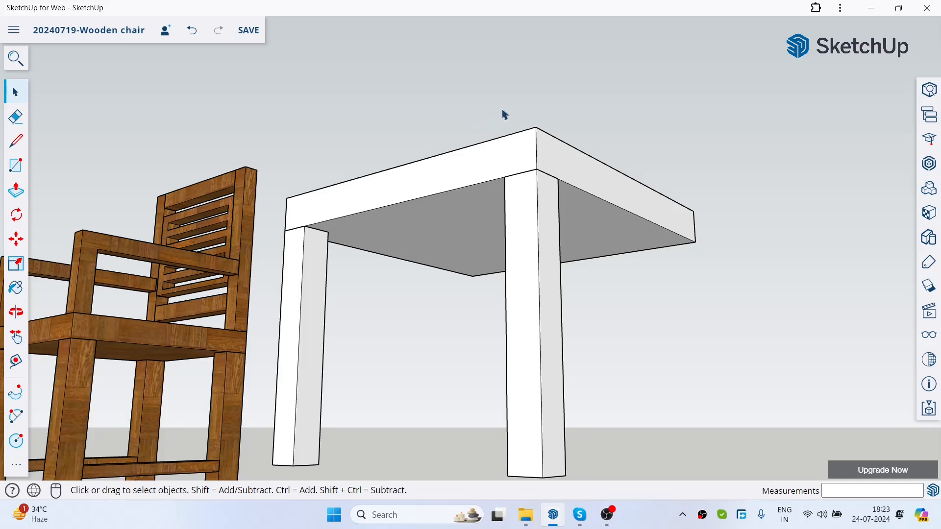
scroll(503, 110, down, 1)
middle_drag(677, 167, 641, 233)
scroll(482, 101, down, 6)
middle_drag(478, 233, 469, 326)
scroll(455, 230, down, 2)
scroll(438, 286, up, 5)
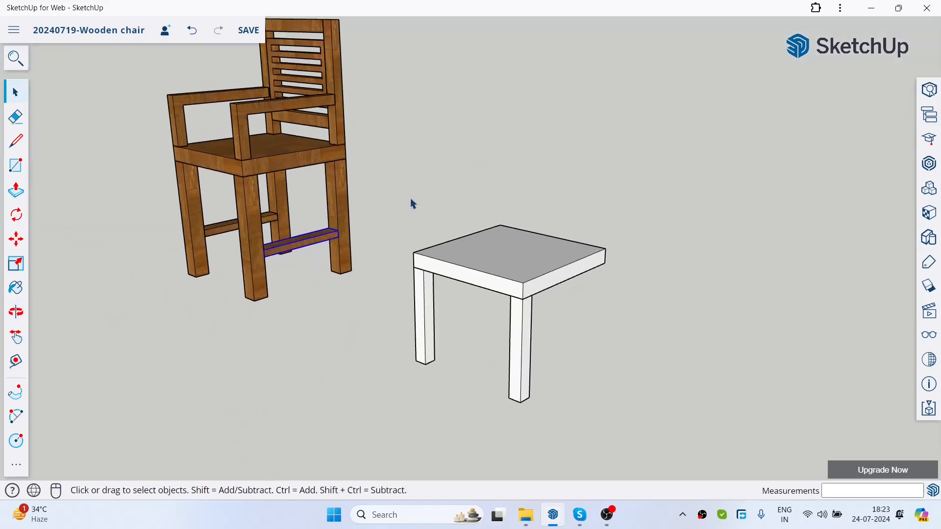
Step: Copy the leg at the seat's near corner and align the copy with the slab's next corner on the side away from the armchair
click(16, 240)
scroll(557, 314, up, 4)
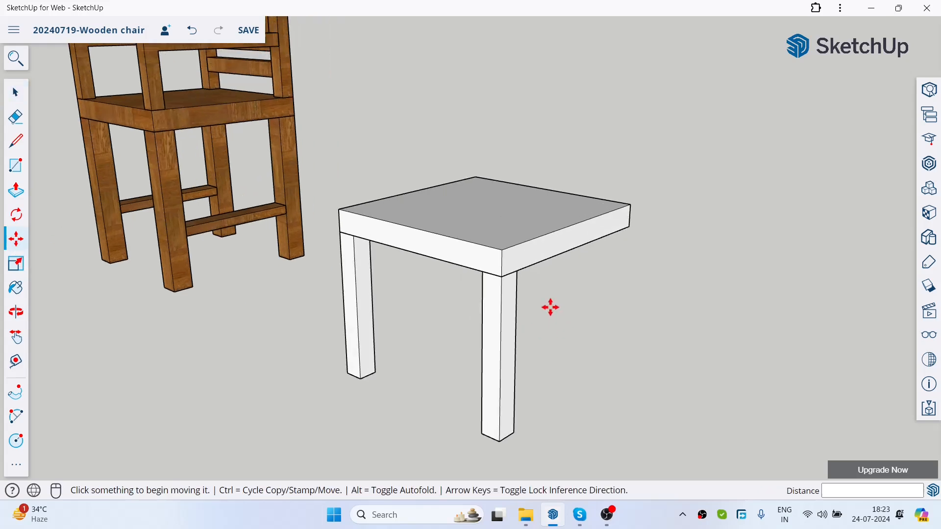
click(499, 272)
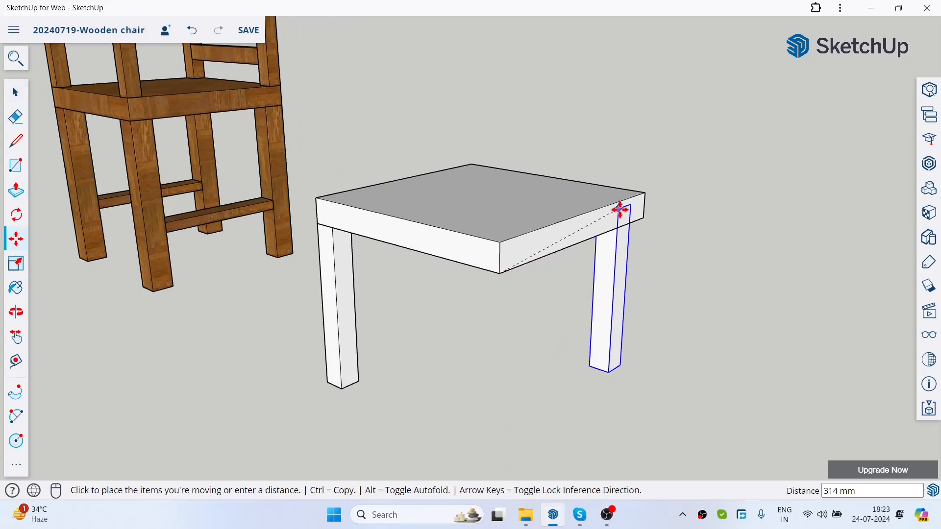
key(ctrl)
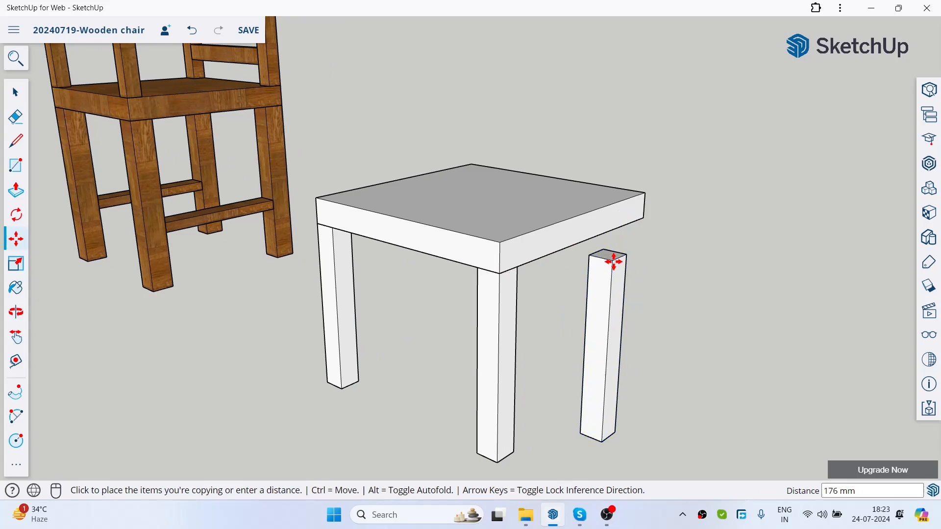
click(606, 257)
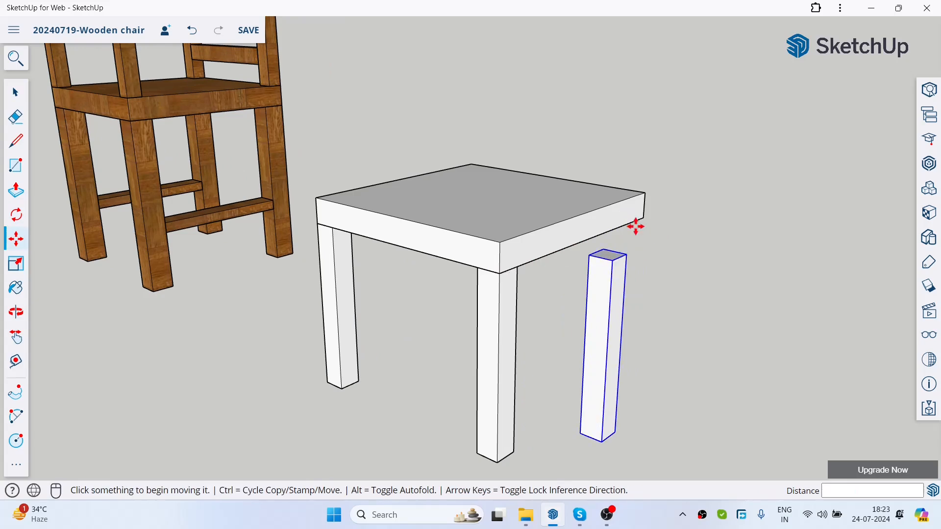
click(626, 254)
click(644, 217)
key(space)
Step: Copy a corner leg 360 mm along the seat's underside edge to the remaining corner without a leg
scroll(586, 120, down, 4)
middle_drag(587, 121, 487, 190)
scroll(487, 190, down, 3)
middle_drag(264, 160, 260, 153)
scroll(267, 96, up, 4)
middle_drag(417, 187, 288, 149)
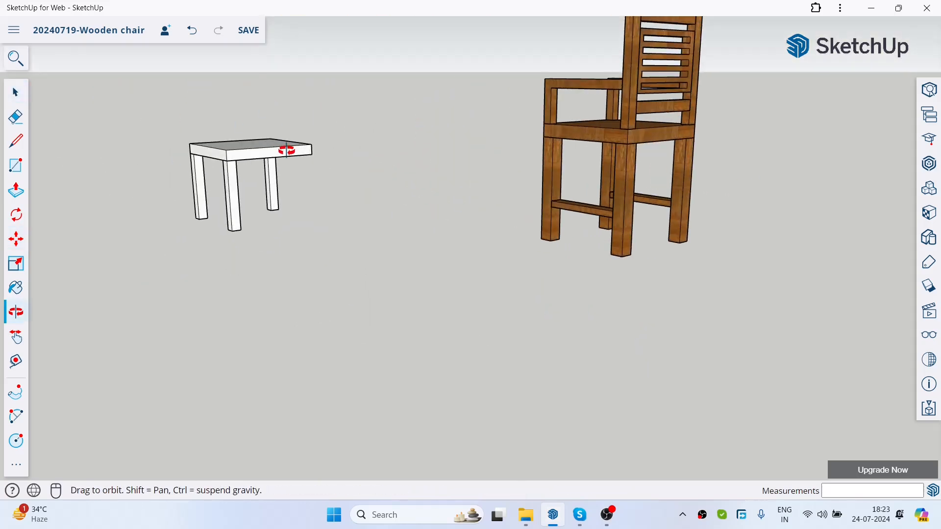
scroll(184, 81, up, 4)
scroll(235, 112, up, 3)
click(16, 239)
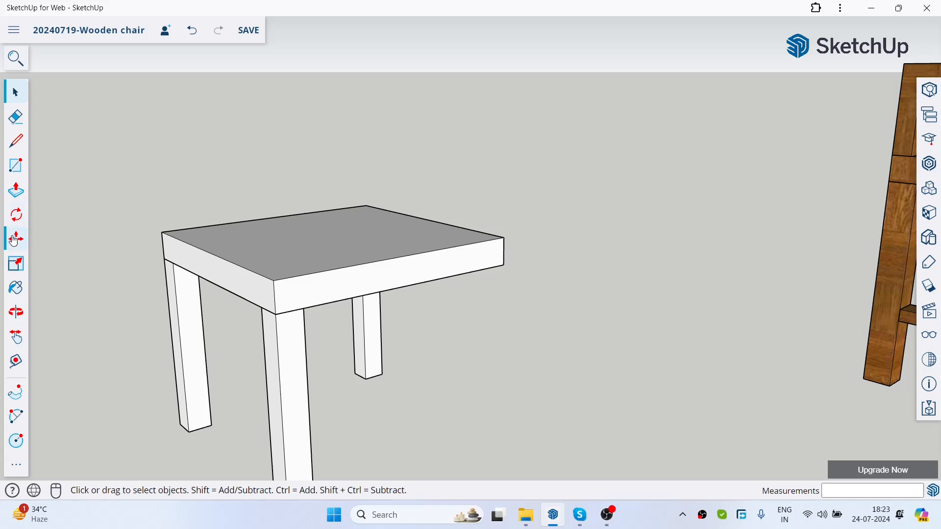
click(304, 311)
key(ctrl)
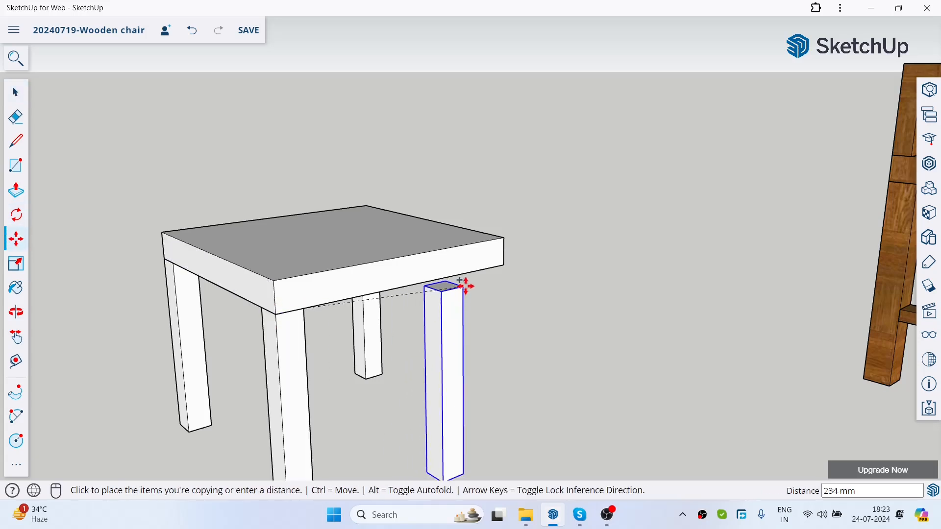
click(500, 267)
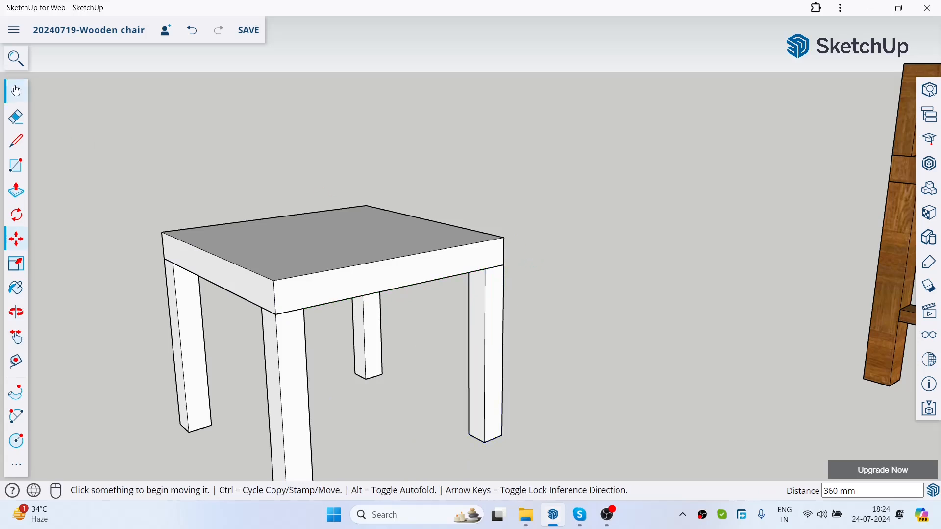
Step: Examine the four-legged seat from different sides and distances beside the wooden armchair
scroll(564, 198, down, 5)
click(14, 93)
middle_drag(578, 240, 804, 299)
middle_drag(500, 274, 544, 287)
scroll(554, 242, up, 4)
scroll(578, 186, down, 5)
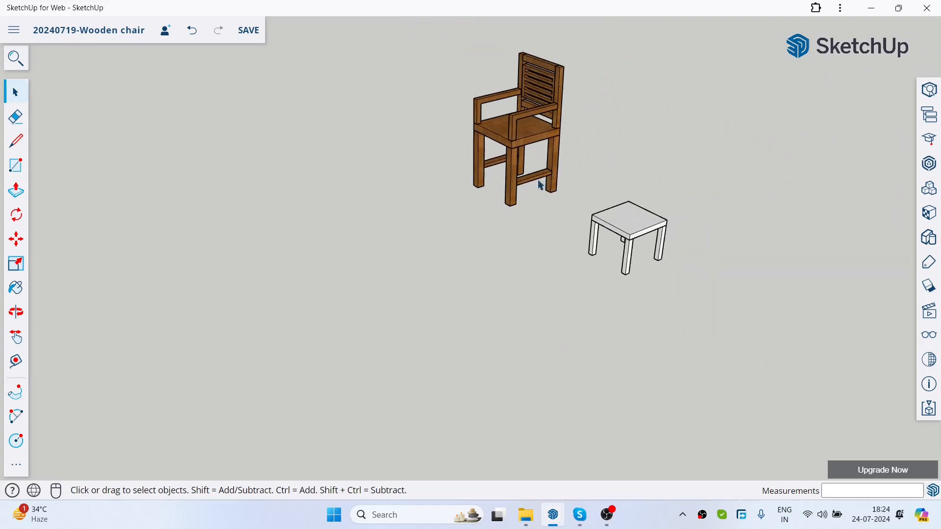
scroll(600, 199, up, 3)
middle_drag(600, 199, 702, 279)
scroll(672, 164, up, 1)
scroll(544, 272, up, 3)
middle_drag(545, 276, 637, 288)
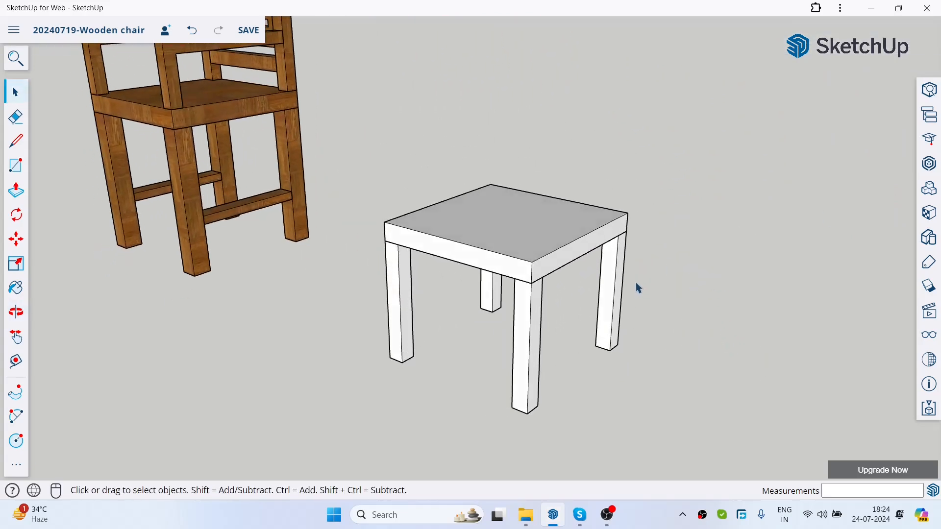
Step: Save the model with the four-legged seat
scroll(604, 260, down, 2)
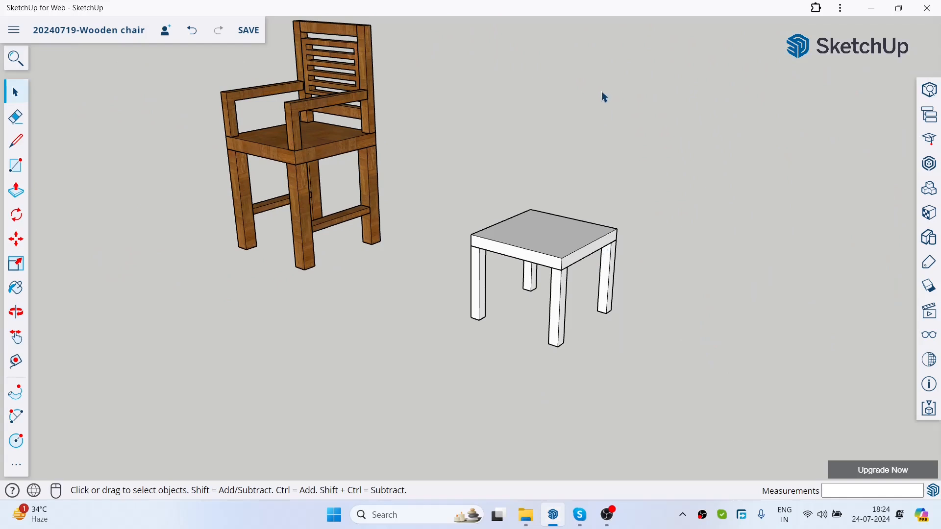
scroll(526, 222, up, 2)
scroll(555, 210, down, 2)
middle_drag(555, 210, 568, 244)
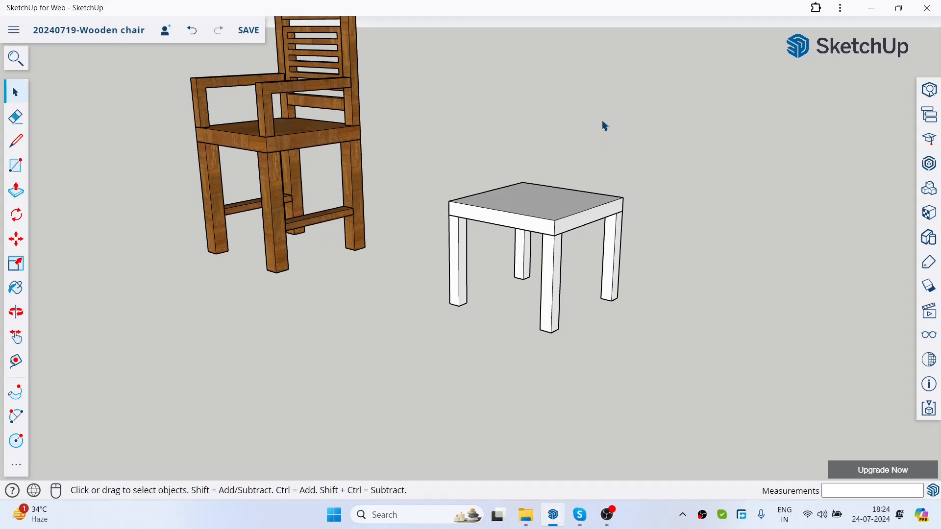
key(ctrl+s)
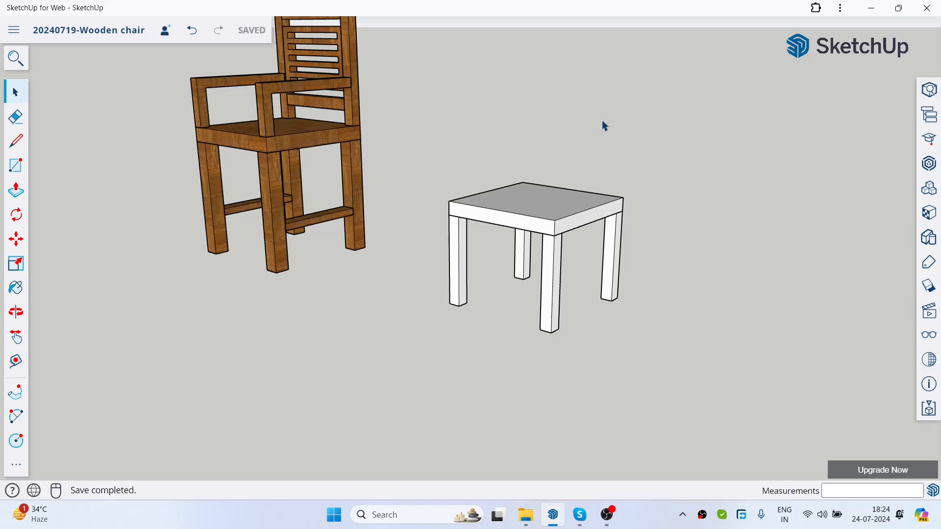
Step: Try to Push/Pull the bottom face of the grouped leg nearest the wooden armchair
click(9, 202)
middle_drag(544, 310, 516, 296)
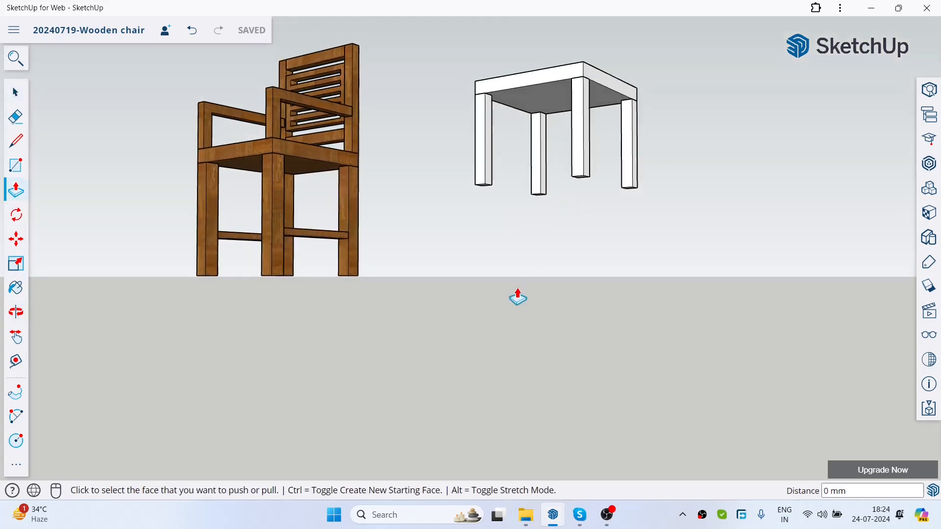
scroll(513, 254, up, 3)
scroll(545, 36, down, 3)
scroll(536, 69, up, 3)
middle_drag(535, 69, 466, 238)
scroll(466, 237, down, 5)
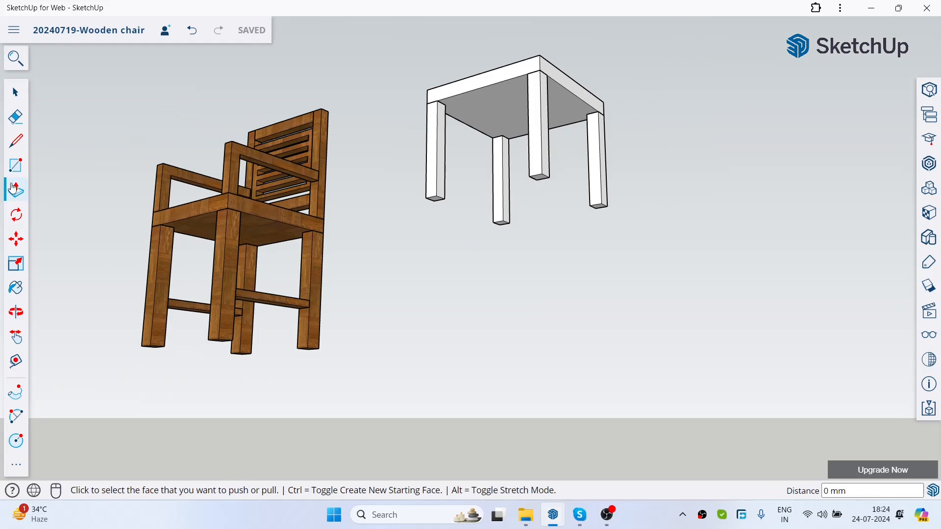
scroll(477, 126, up, 4)
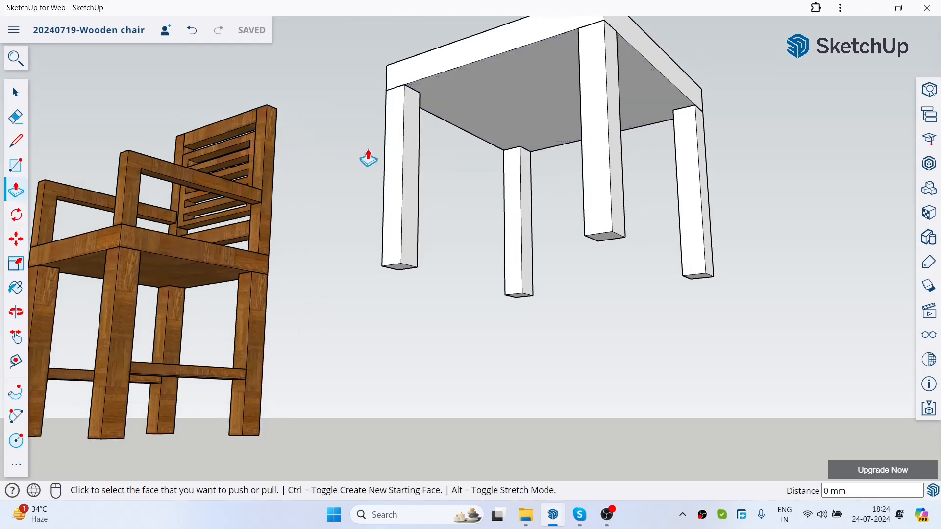
scroll(368, 158, up, 2)
scroll(422, 347, up, 3)
scroll(420, 299, down, 5)
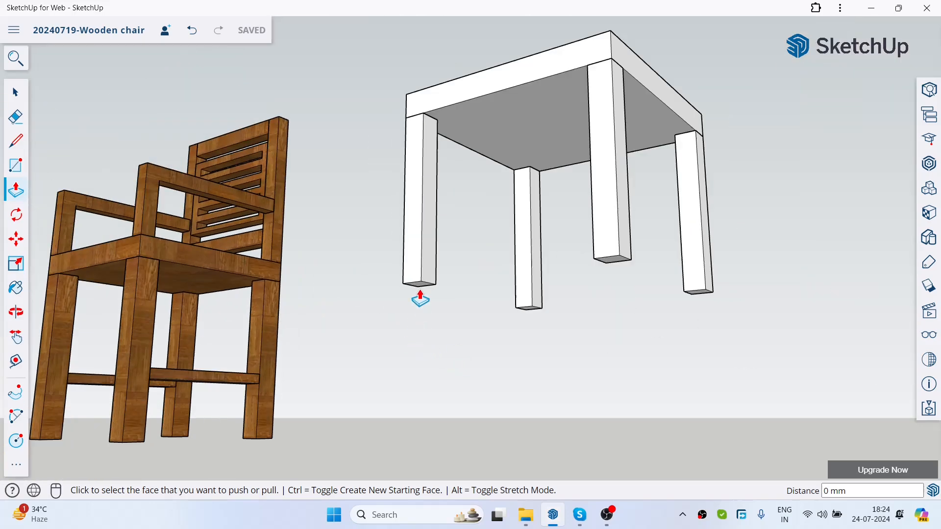
scroll(420, 299, up, 4)
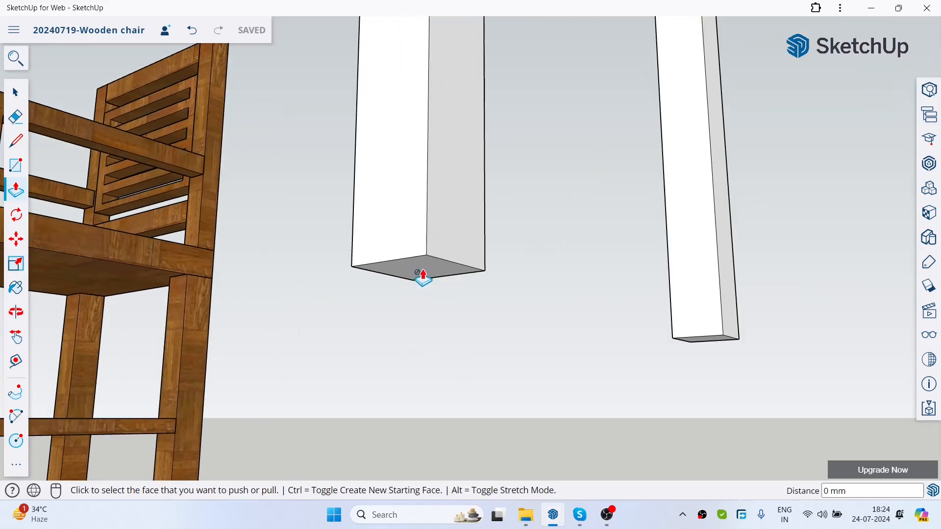
Step: Explode the group of the leg nearest the wooden armchair
click(16, 92)
scroll(406, 351, down, 8)
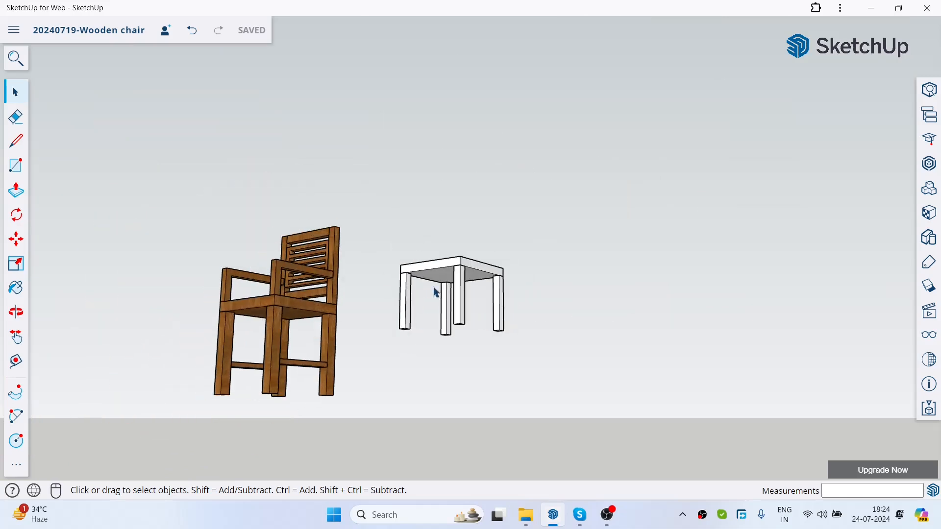
click(379, 307)
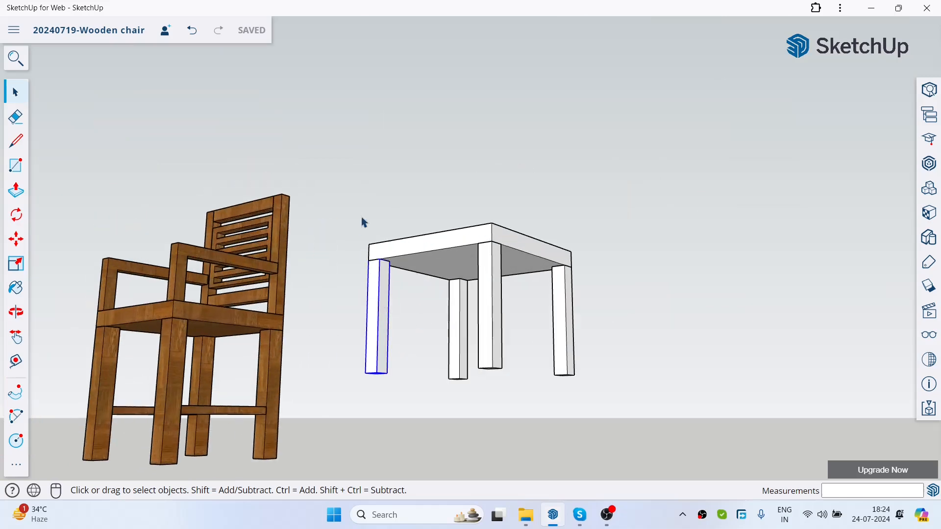
scroll(373, 333, up, 5)
click(358, 284)
click(392, 272)
right_click(392, 273)
click(337, 251)
right_click(397, 273)
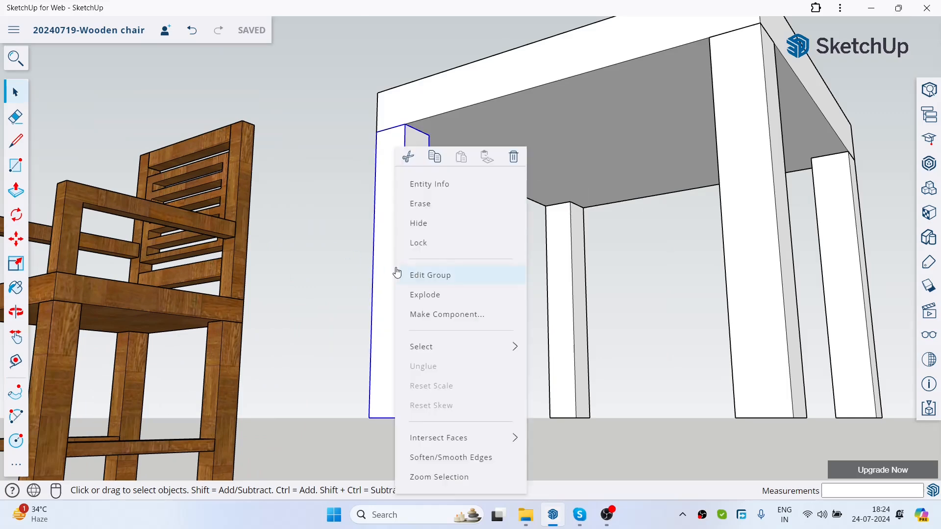
click(426, 296)
click(364, 277)
Step: Try Push/Pull on the exploded leg's bottom face, pulling it about 66 mm downward
click(15, 195)
scroll(510, 251, down, 4)
middle_drag(512, 323, 499, 235)
scroll(402, 219, up, 4)
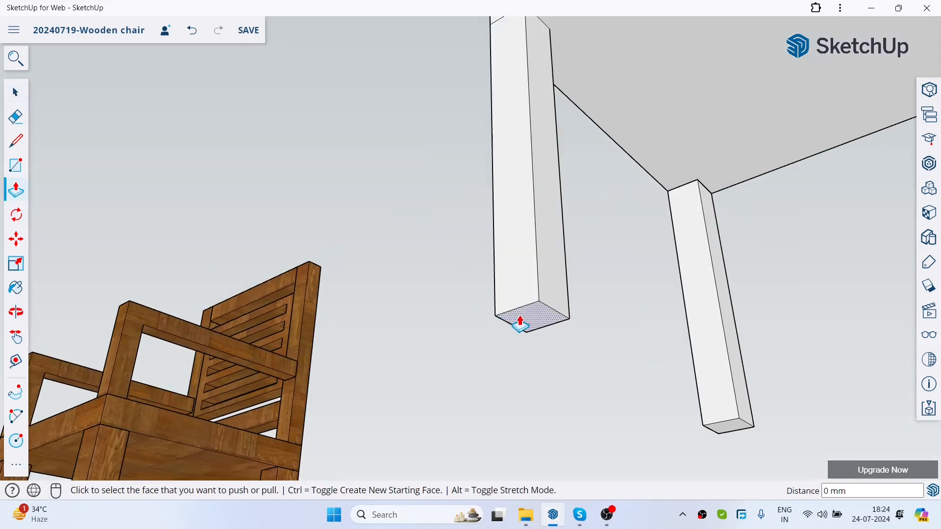
click(537, 318)
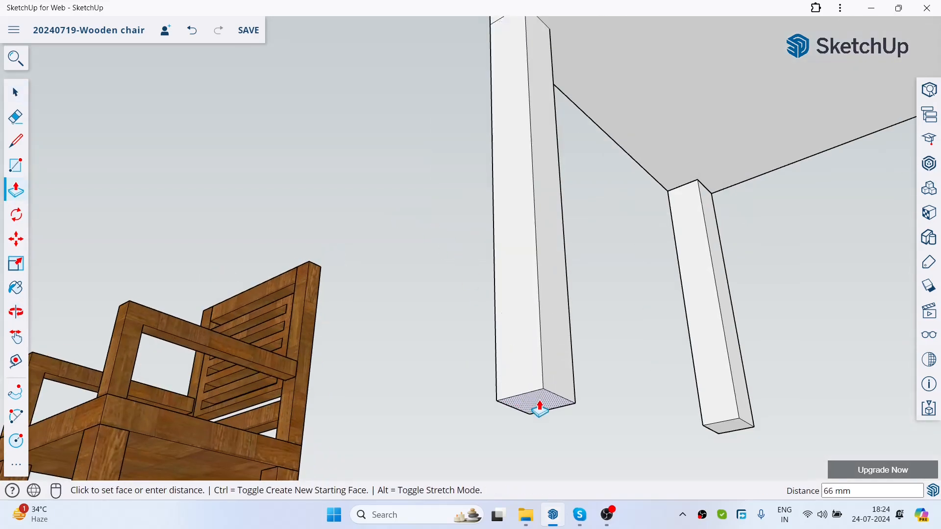
key(Escape)
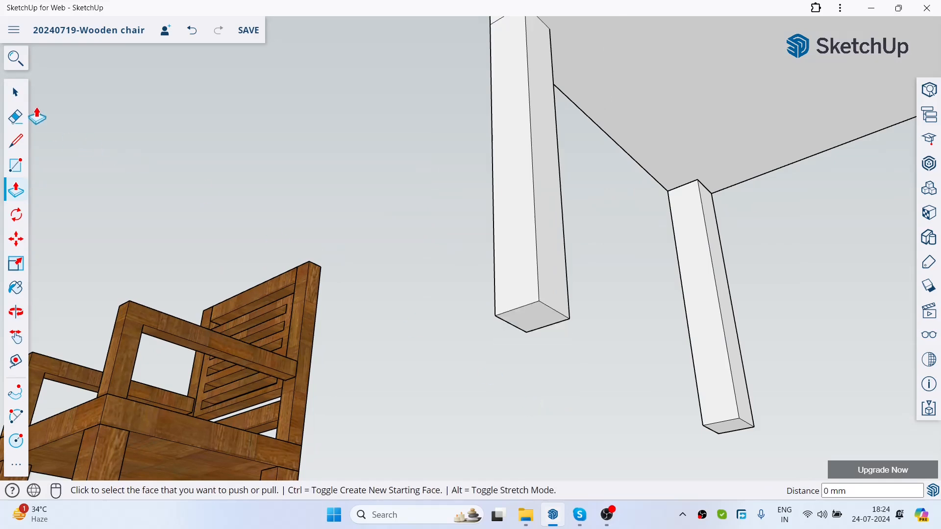
click(15, 92)
scroll(410, 228, down, 3)
middle_drag(410, 228, 433, 246)
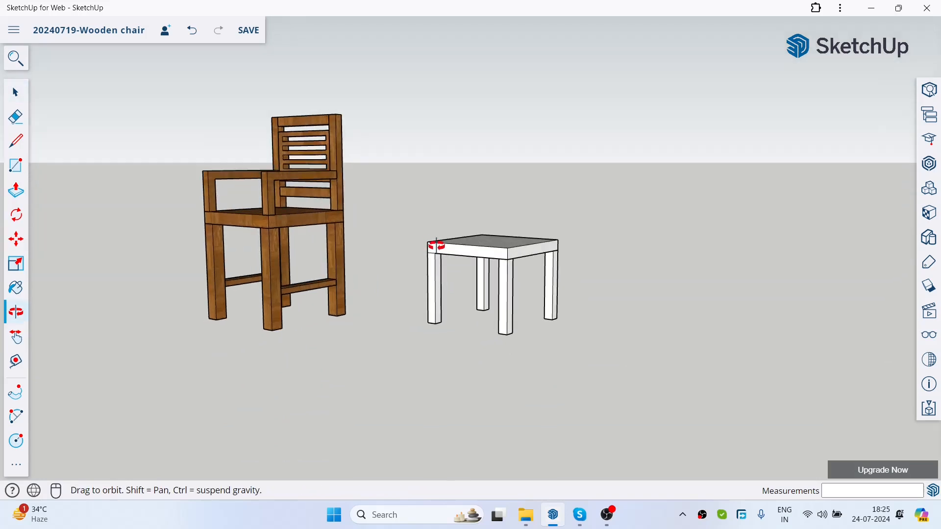
scroll(452, 301, up, 2)
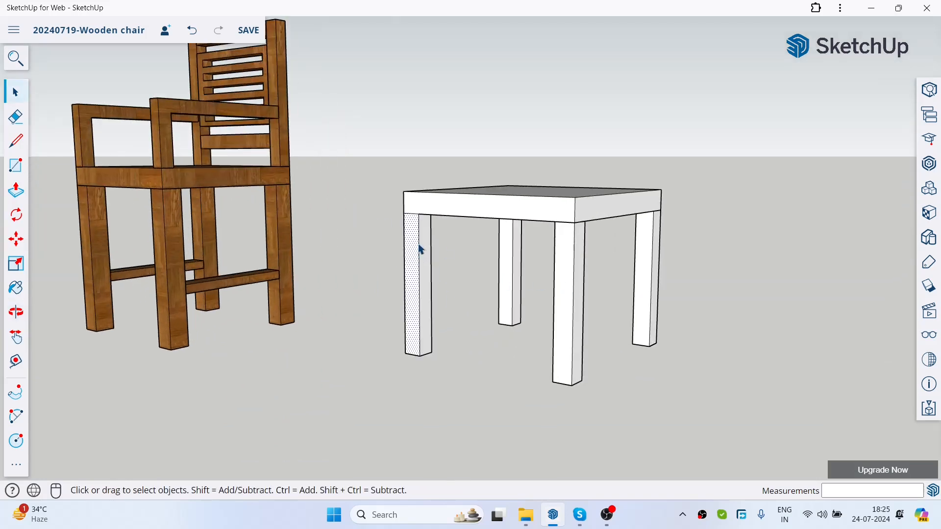
scroll(508, 141, down, 2)
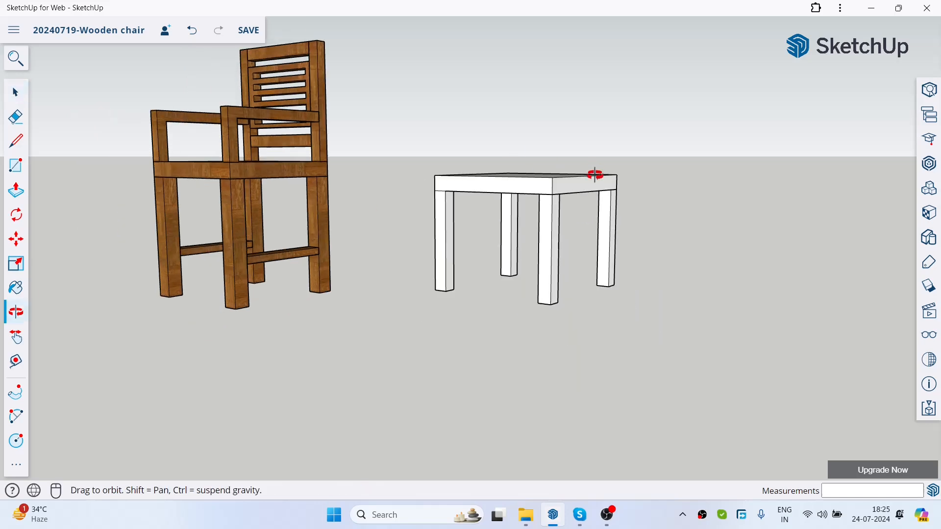
Step: Examine the new four-legged seat beside the finished wooden armchair from different angles and distances
middle_drag(595, 170, 595, 233)
scroll(668, 229, up, 2)
scroll(667, 229, down, 2)
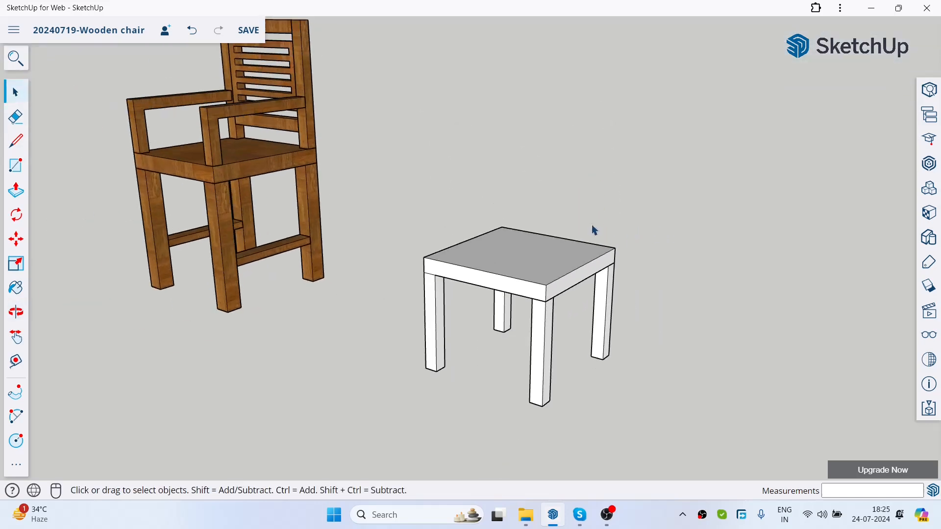
scroll(533, 236, down, 2)
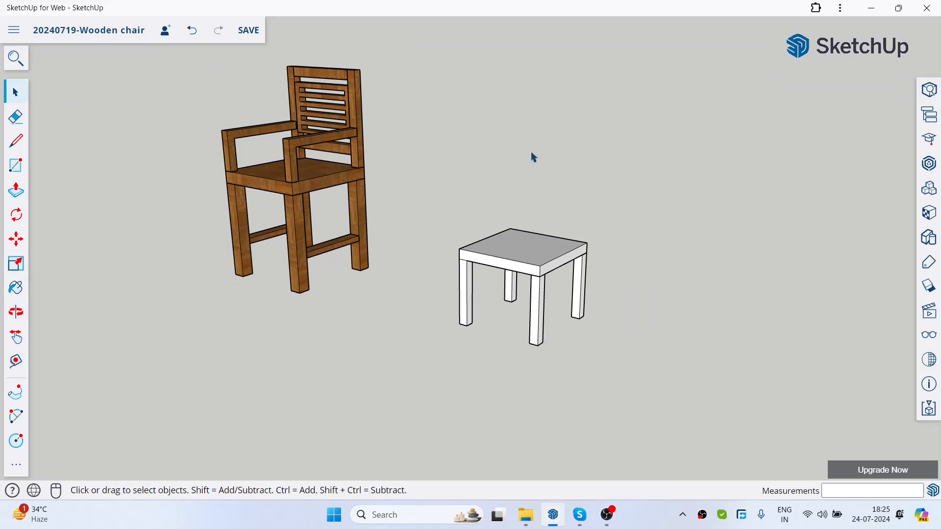
scroll(533, 156, up, 2)
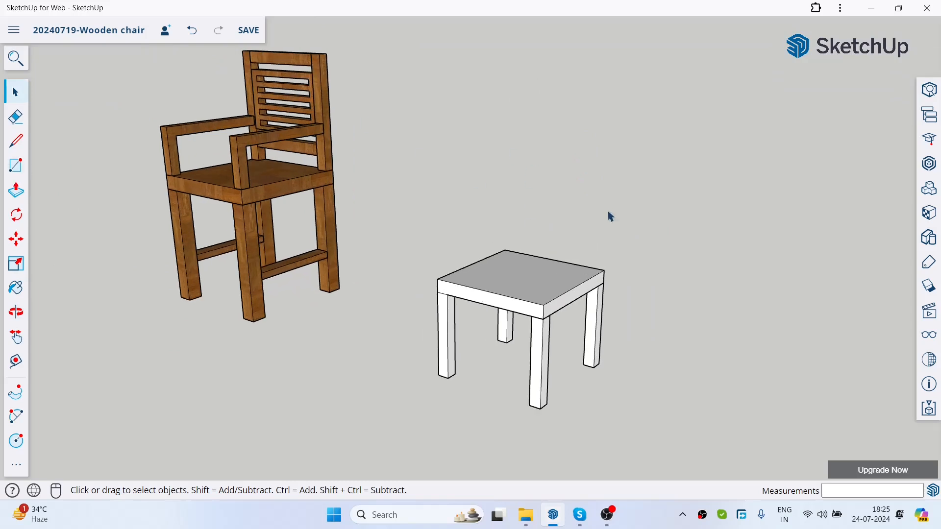
scroll(458, 187, down, 2)
scroll(327, 100, up, 2)
drag(343, 112, 444, 241)
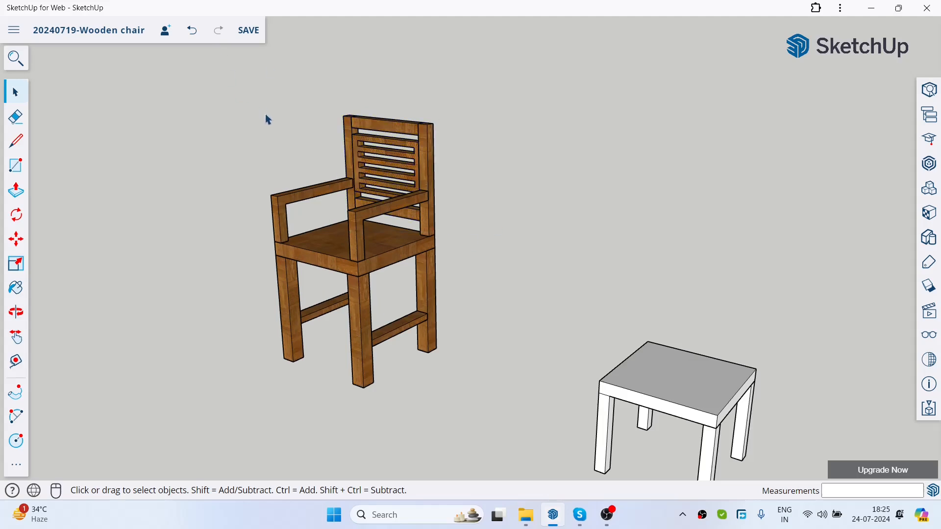
scroll(267, 117, down, 2)
scroll(497, 220, up, 1)
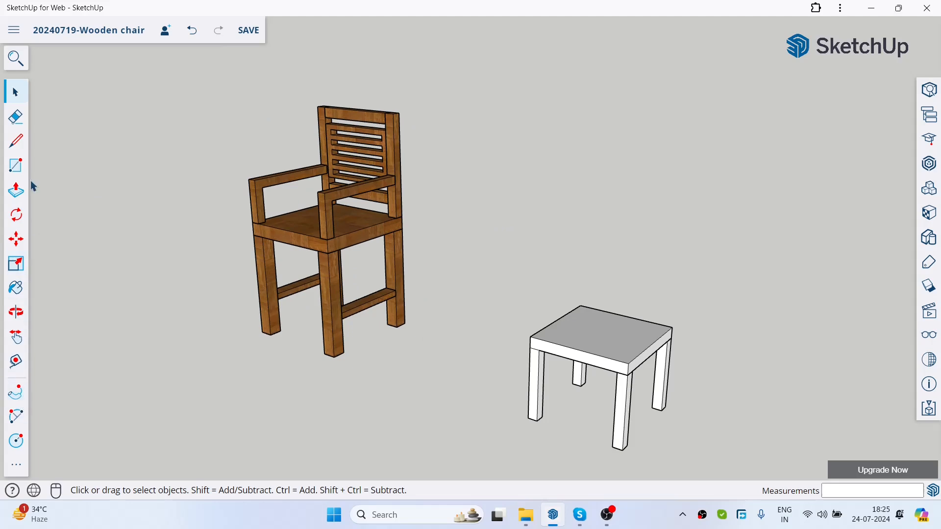
Step: Draw a 450 mm vertical line up from the new seat's rear top corner nearer the wooden armchair
click(16, 142)
scroll(649, 303, up, 2)
scroll(615, 280, down, 3)
middle_drag(613, 280, 588, 313)
scroll(576, 314, up, 4)
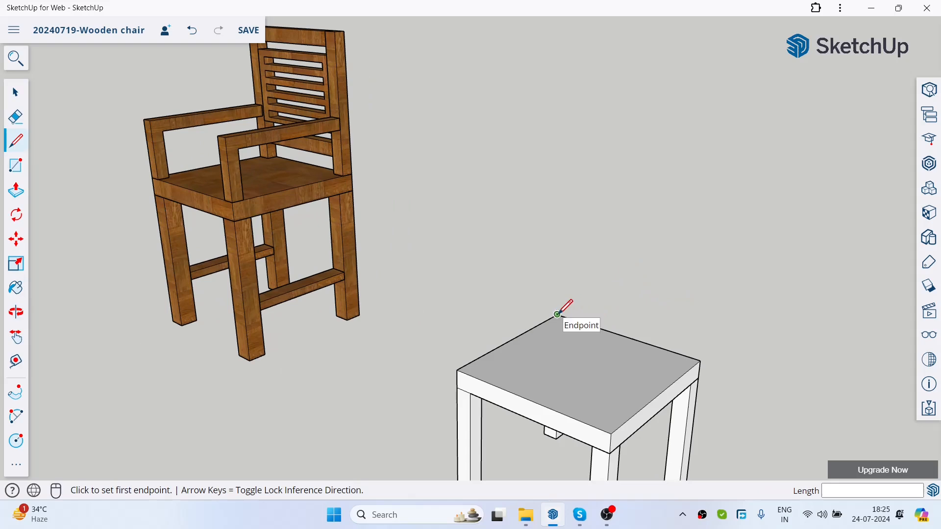
click(557, 314)
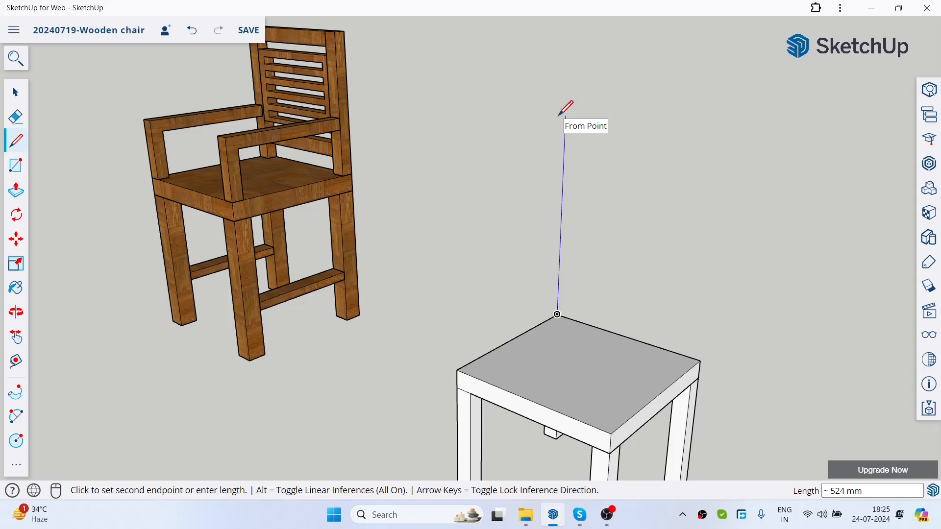
text(450)
key(Return)
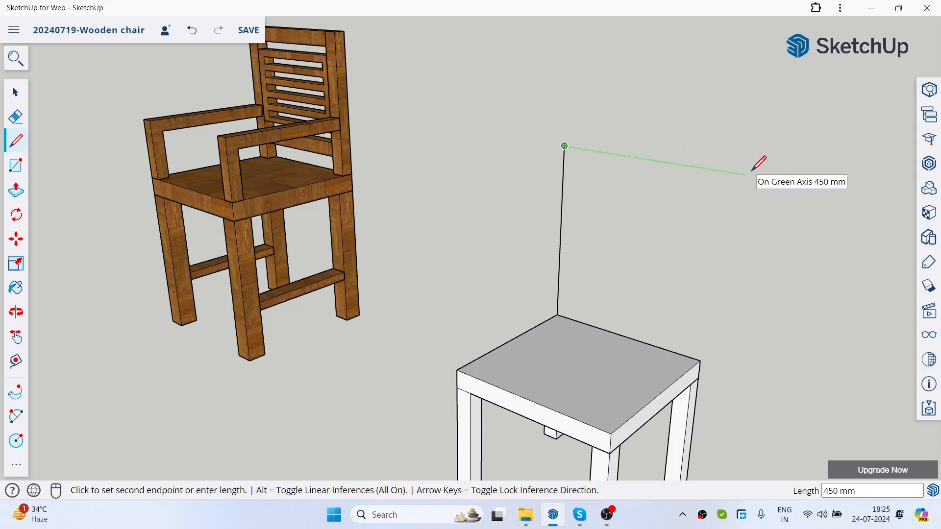
key(Escape)
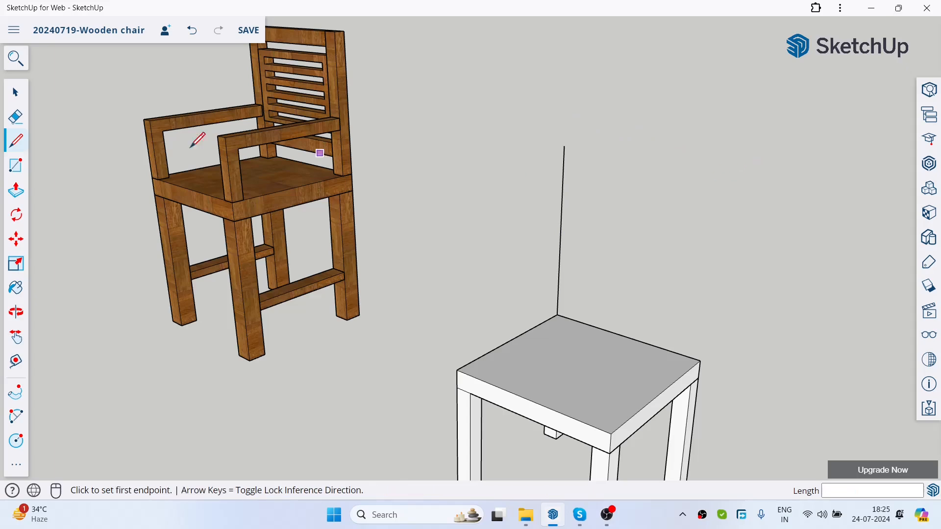
Step: Complete the backrest outline with a 450 mm vertical from the other rear corner and a line joining the tops, then remove its face
click(701, 360)
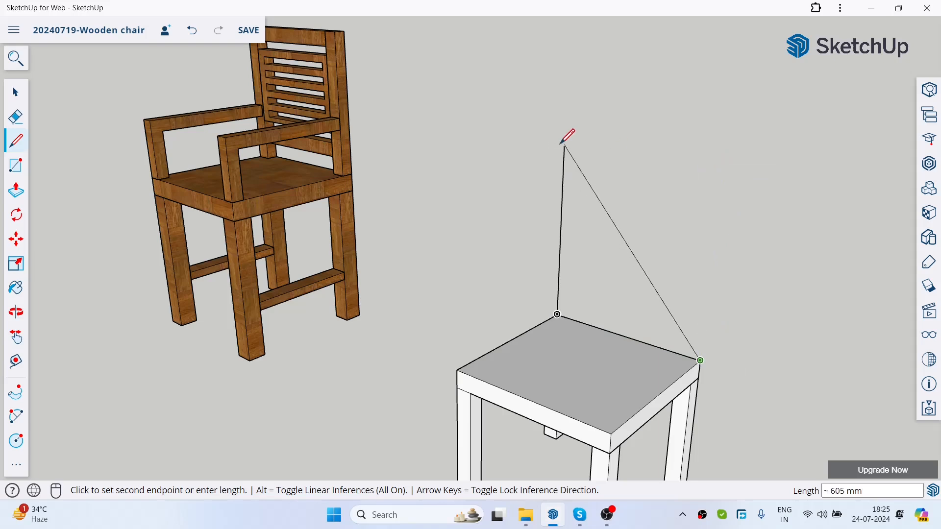
text(450)
key(Return)
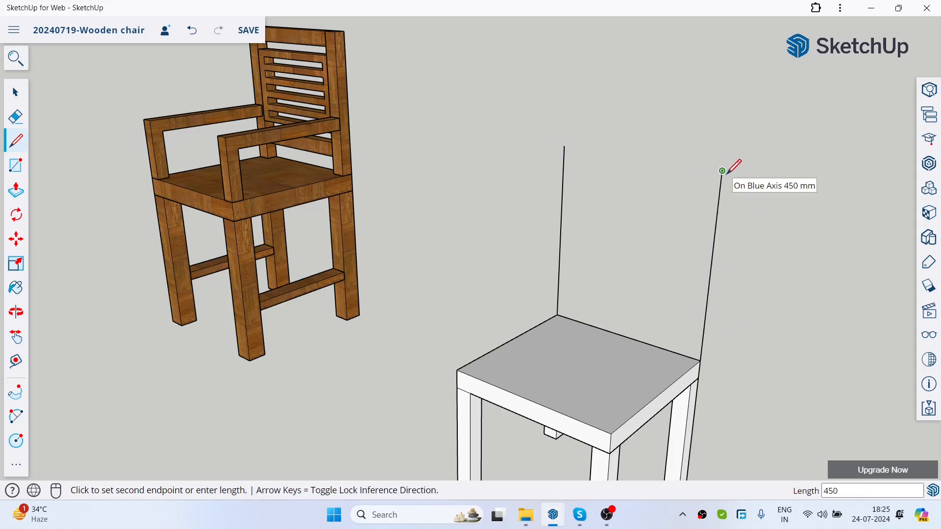
click(564, 146)
key(space)
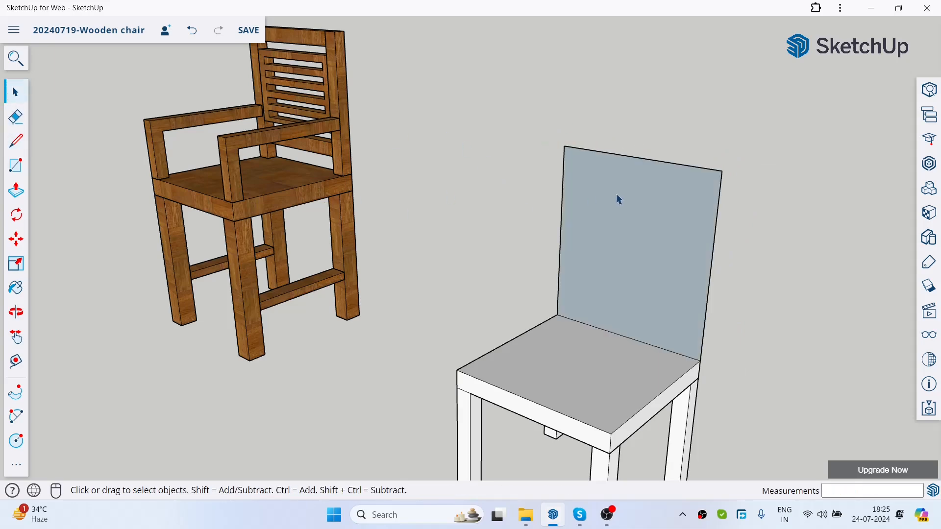
click(620, 225)
key(Delete)
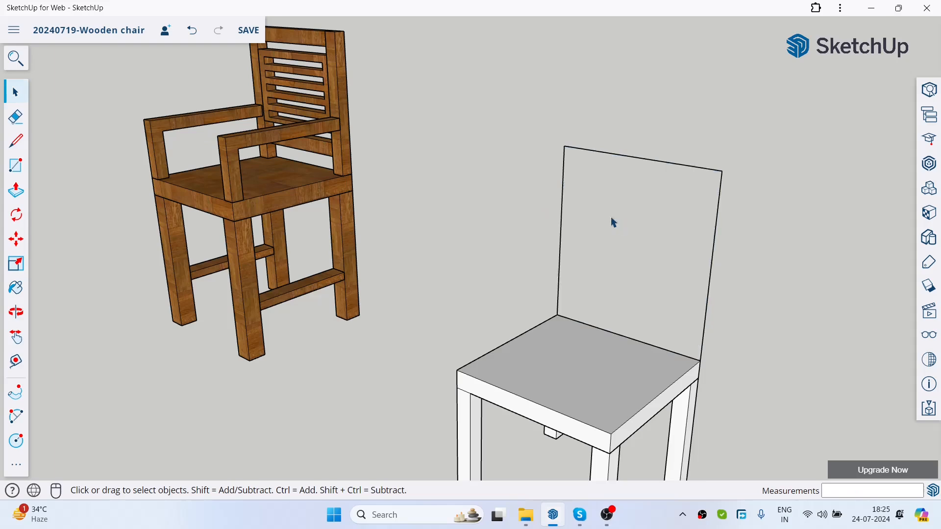
Step: Draw a 50 × 50 mm square on the seat at the foot of the backrest line nearer the wooden armchair
click(23, 162)
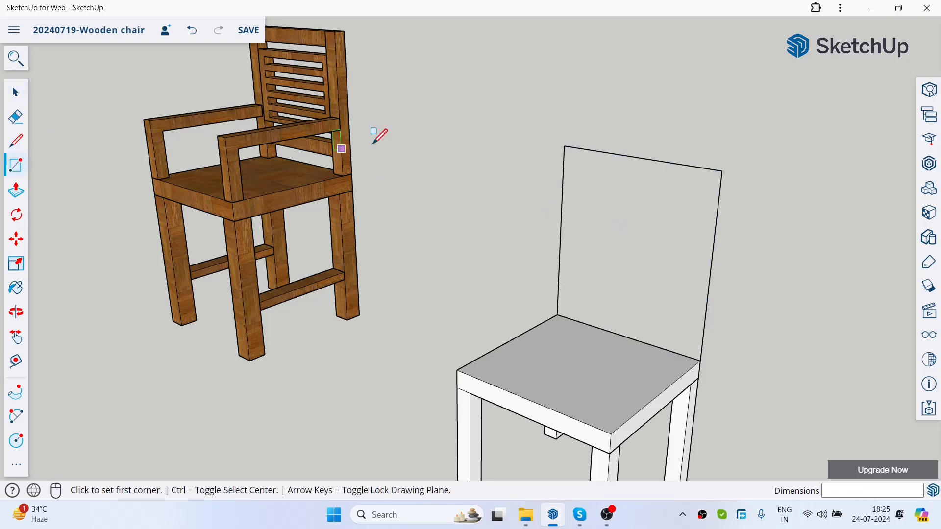
scroll(602, 235, down, 3)
scroll(572, 319, up, 6)
scroll(512, 287, up, 3)
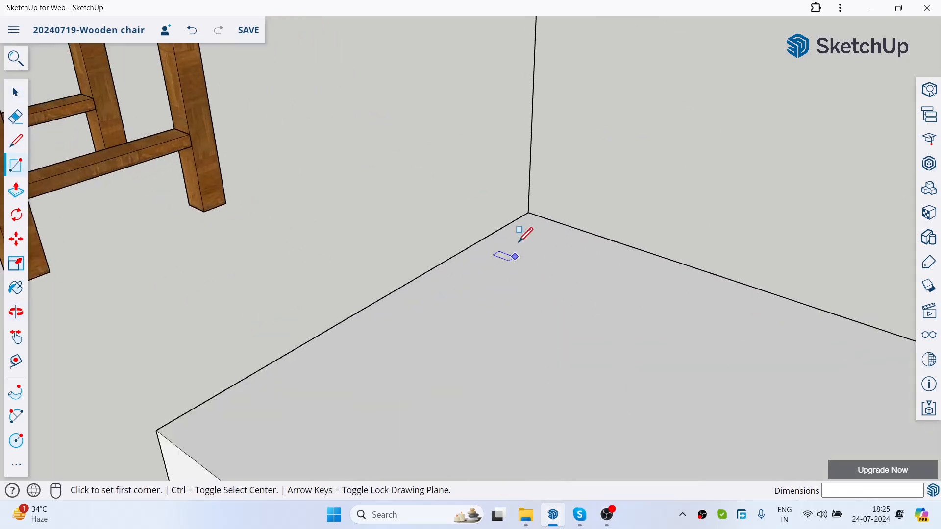
click(528, 213)
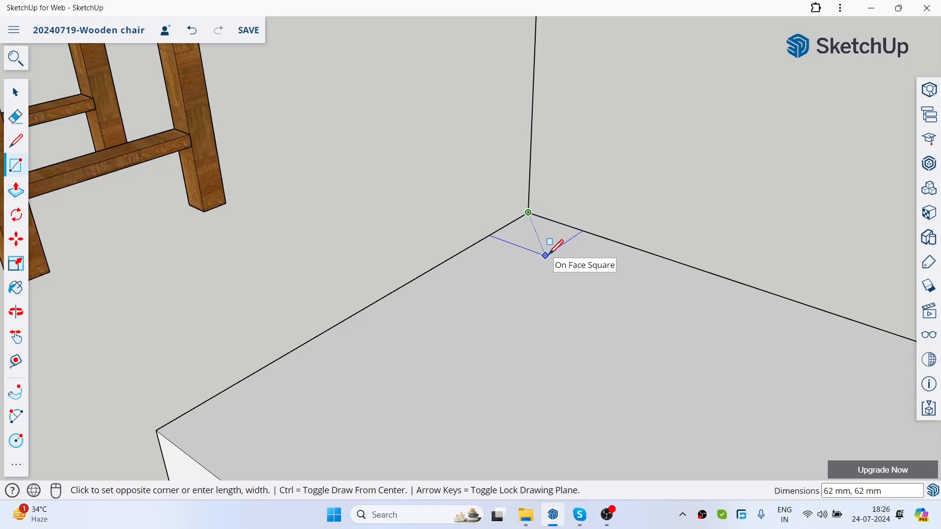
text(50,50)
key(Return)
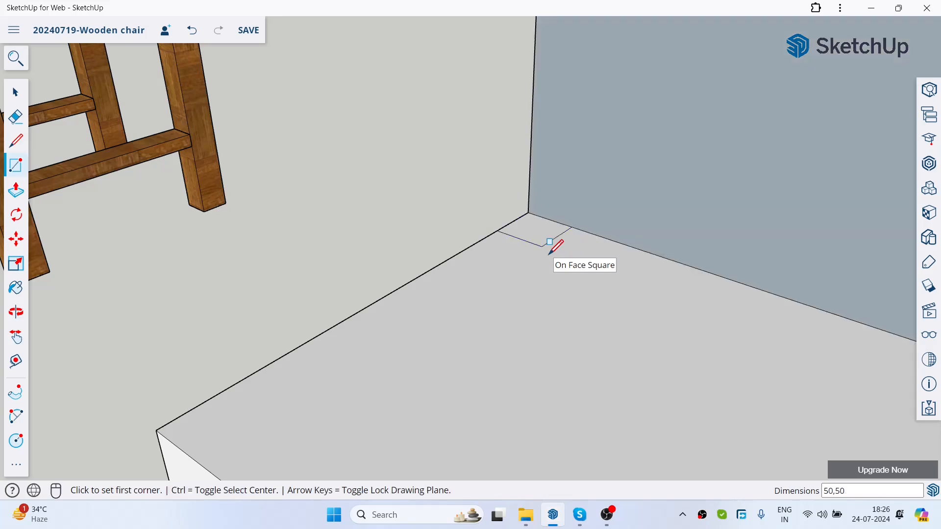
Step: Delete the face filling the backrest outline, keeping only its edges
scroll(508, 256, down, 3)
click(17, 92)
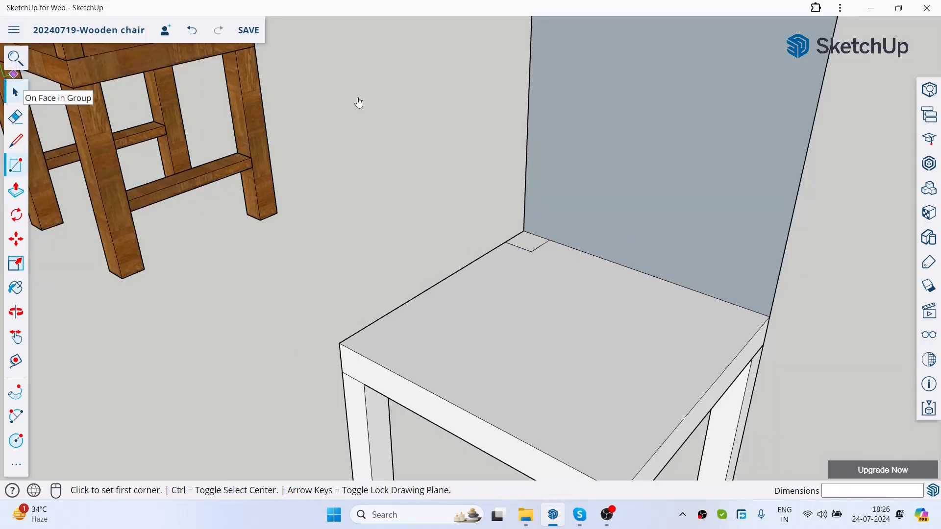
click(619, 90)
key(Delete)
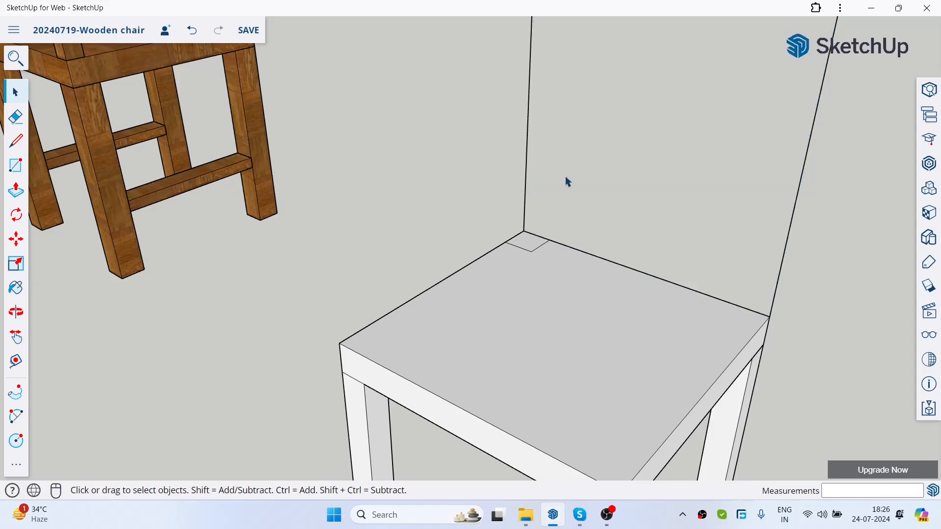
scroll(567, 182, down, 2)
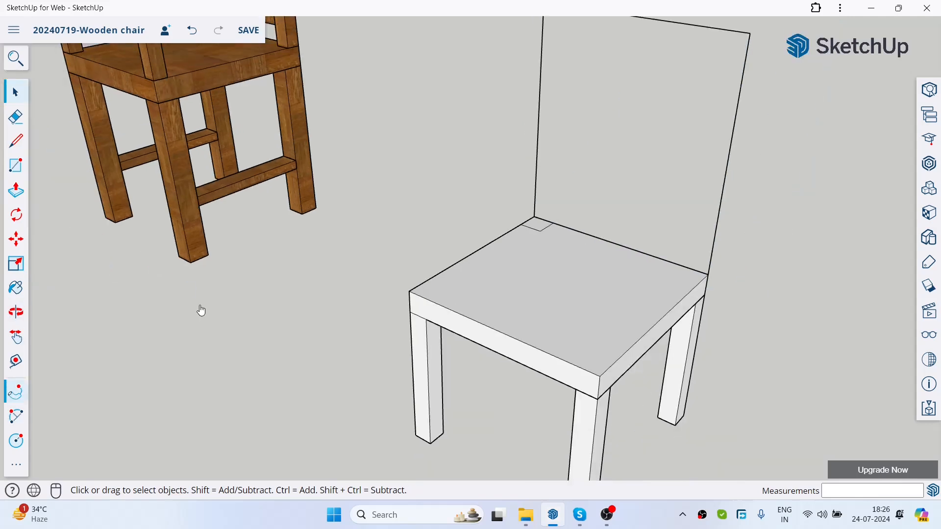
Step: Extrude the 50 mm square along the backrest outline with Follow Me to form the back frame
scroll(586, 155, up, 3)
click(16, 395)
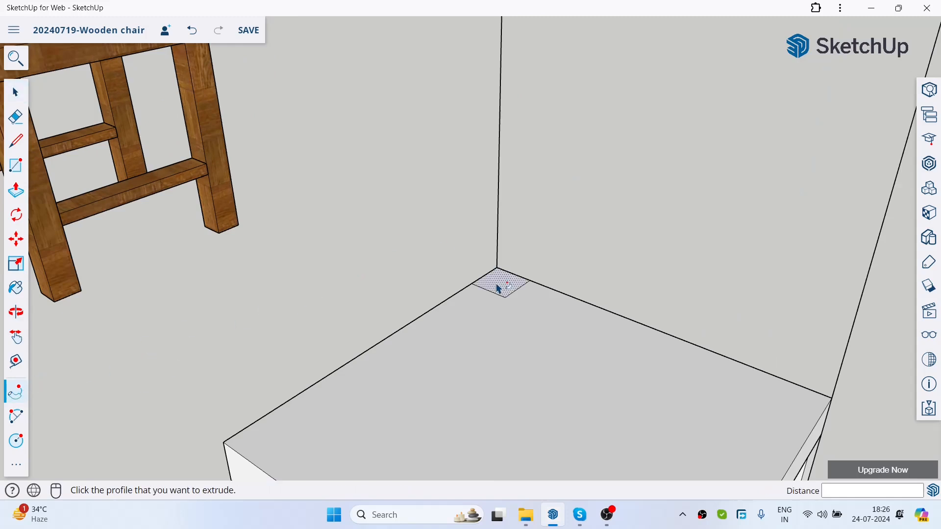
drag(497, 284, 578, 273)
scroll(515, 289, down, 3)
scroll(510, 243, down, 5)
click(10, 94)
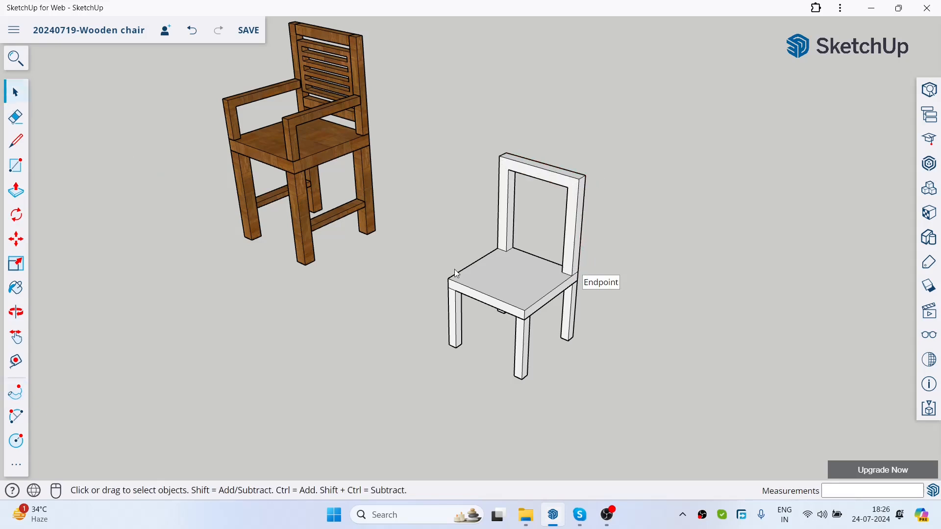
Step: Inspect the new chair's backrest frame and compare it with the wooden armchair's arms and back
scroll(573, 201, down, 2)
scroll(573, 201, up, 4)
middle_drag(649, 254, 619, 232)
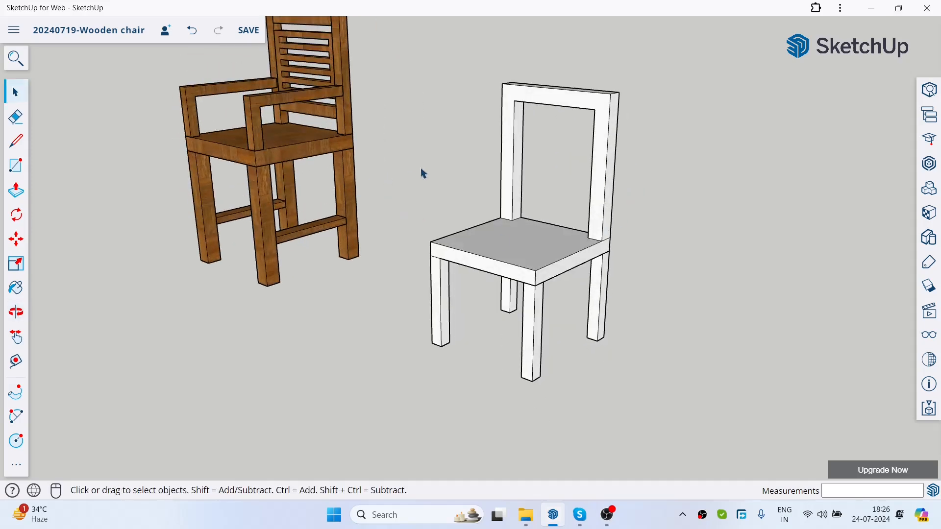
middle_drag(578, 207, 583, 220)
drag(586, 236, 577, 245)
key(space)
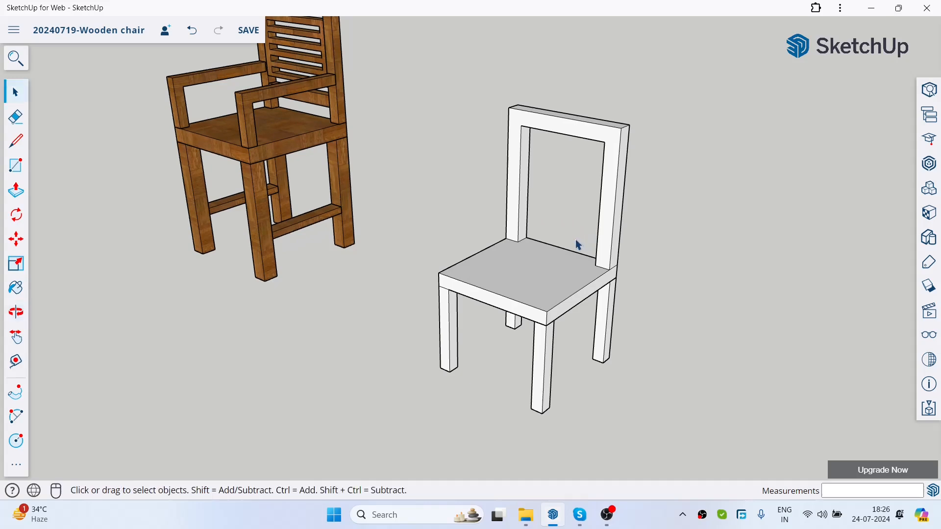
middle_drag(625, 252, 603, 245)
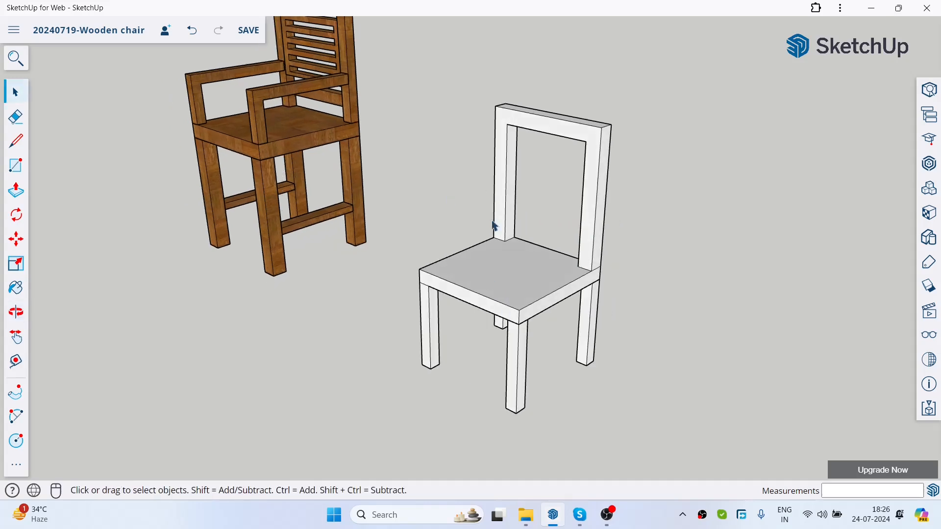
scroll(306, 157, up, 3)
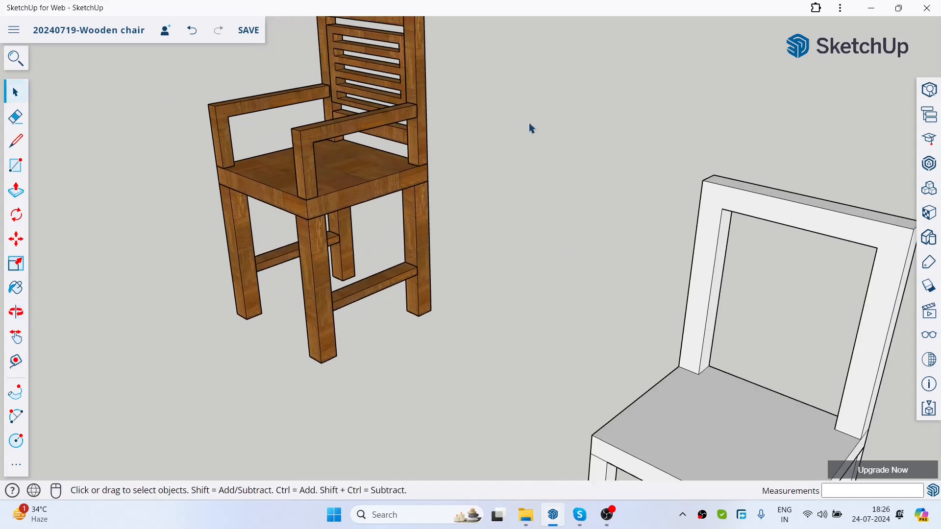
scroll(501, 192, down, 3)
drag(737, 217, 705, 179)
click(706, 164)
scroll(622, 207, down, 2)
middle_drag(669, 236, 608, 218)
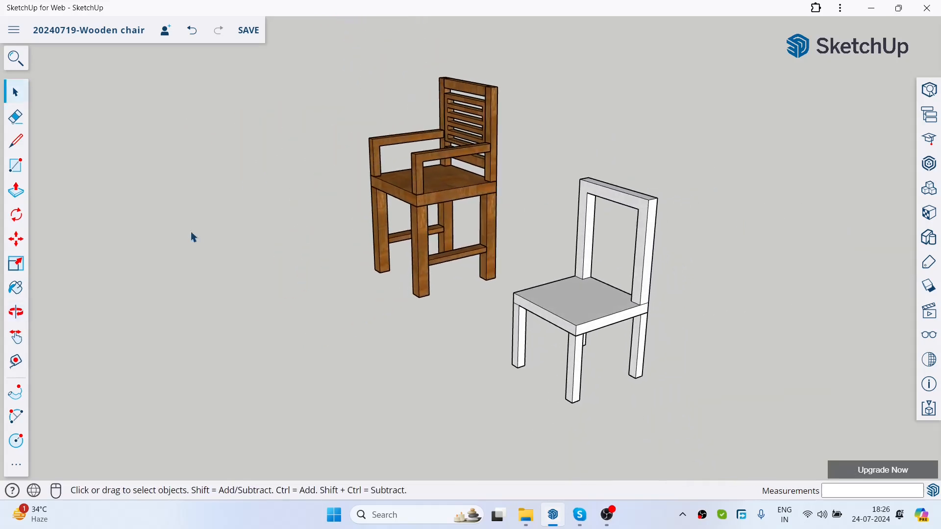
Step: Draw an armrest path about 162 mm up from the front seat corner farther from the armchair and 350 mm back to the post
click(12, 146)
scroll(696, 234, up, 2)
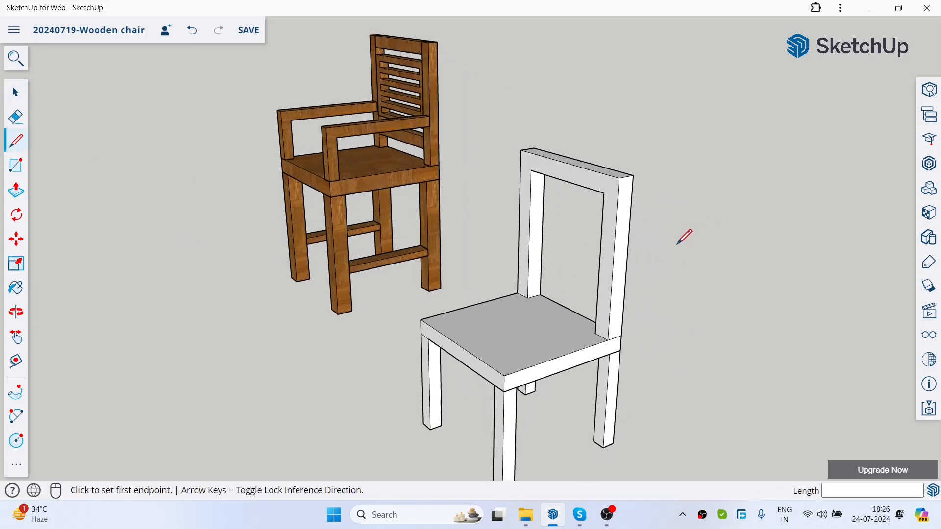
click(503, 376)
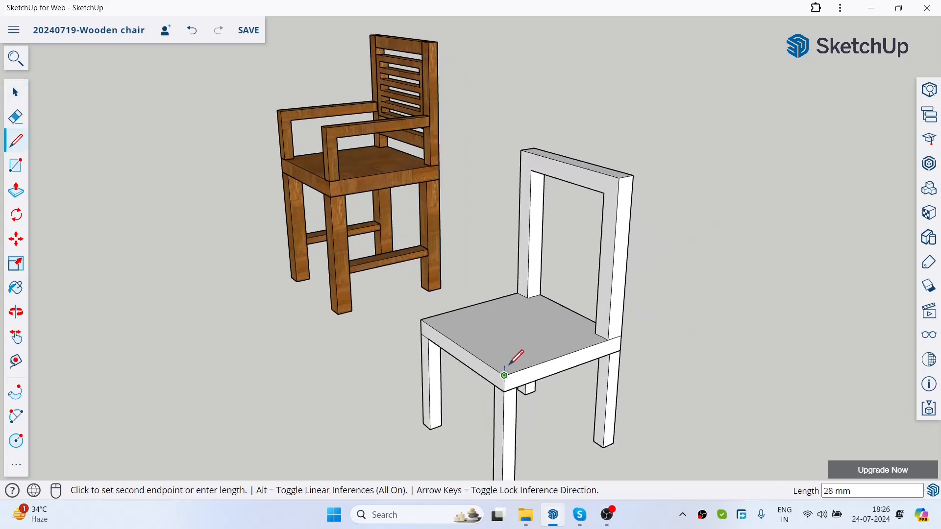
click(504, 316)
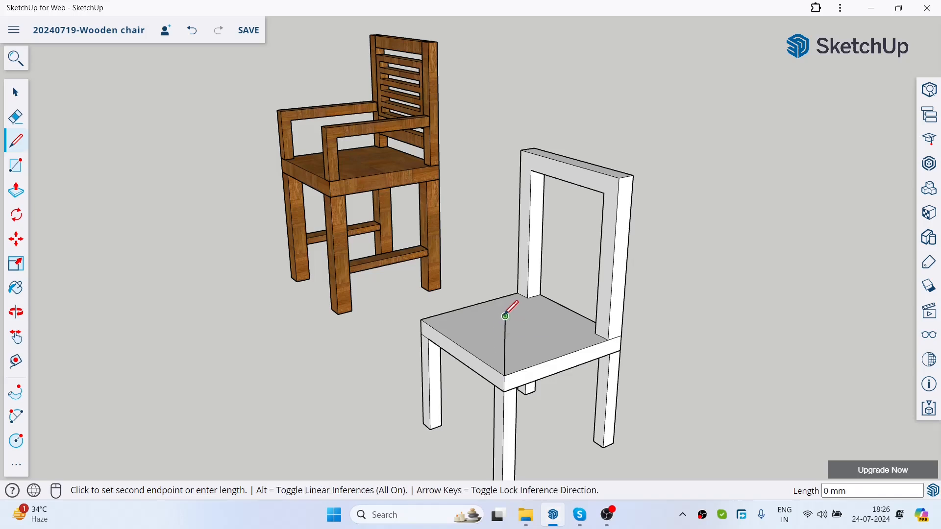
click(612, 285)
Step: Delete the face enclosed by the armrest path and the seat edge
click(21, 100)
click(559, 333)
key(Delete)
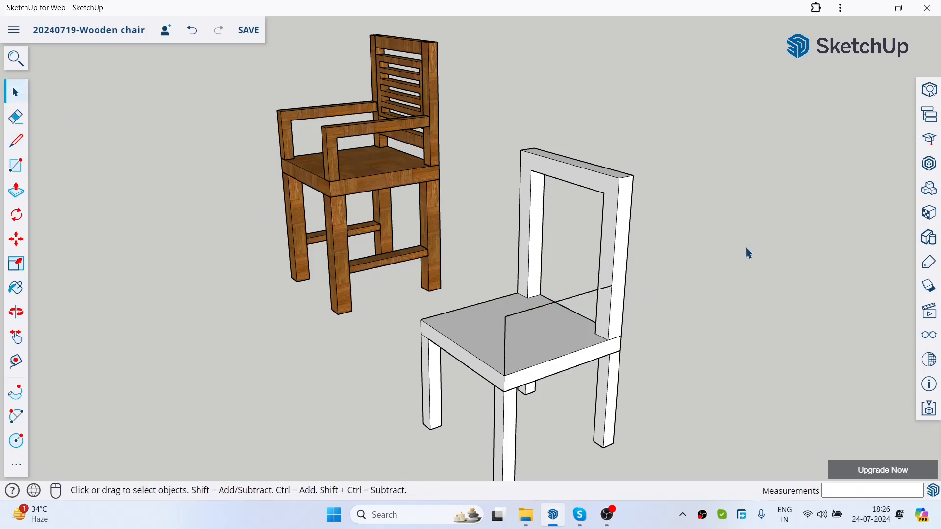
Step: Draw a 40 × 40 mm square on the seat's front corner at the foot of the armrest path
click(15, 117)
click(15, 165)
scroll(544, 350, up, 4)
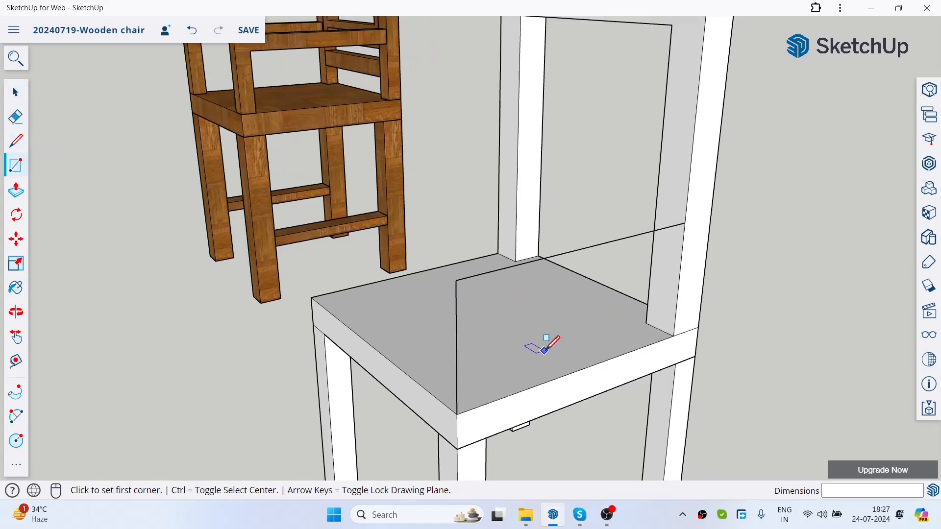
click(456, 414)
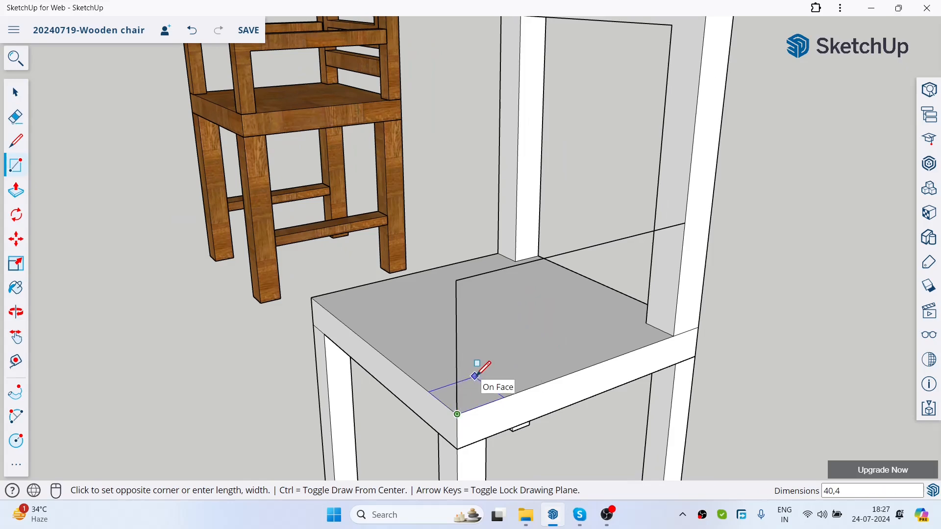
key(Return)
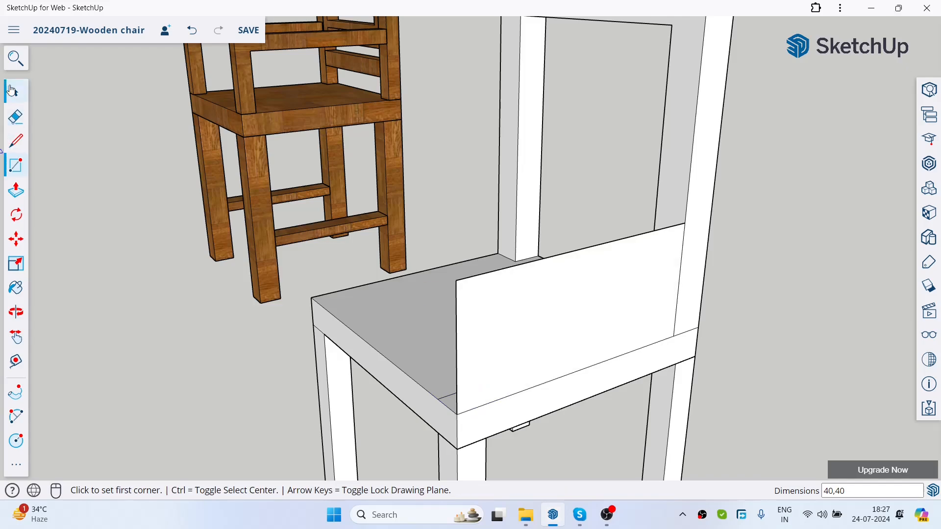
Step: Remove the face that refills the armrest outline, keeping its edges and the small corner square
key(space)
click(582, 319)
key(Delete)
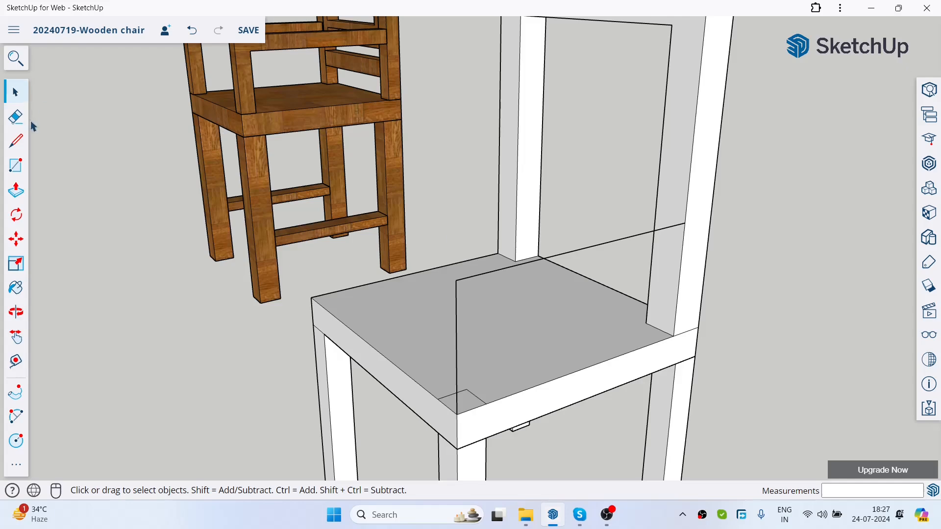
Step: Sweep the 40 × 40 mm corner square along the armrest path with Follow Me to form the armrest
click(16, 191)
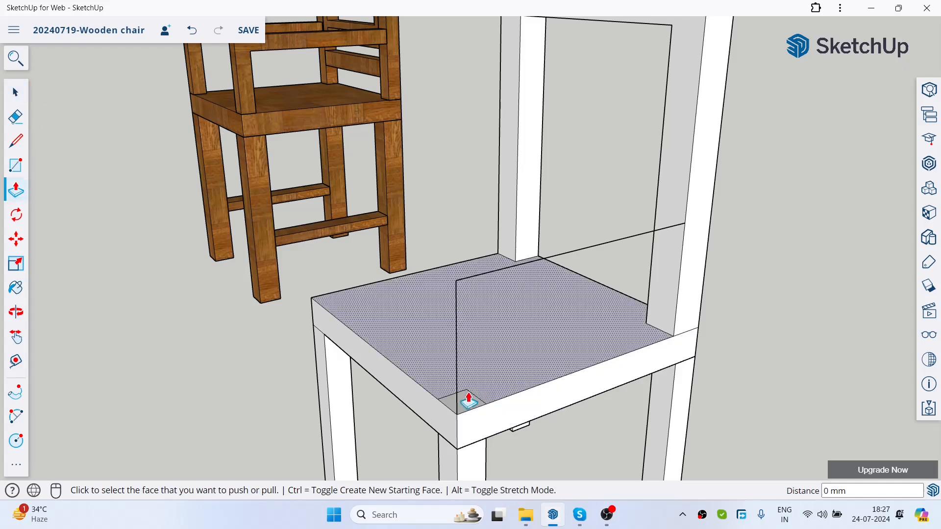
click(16, 392)
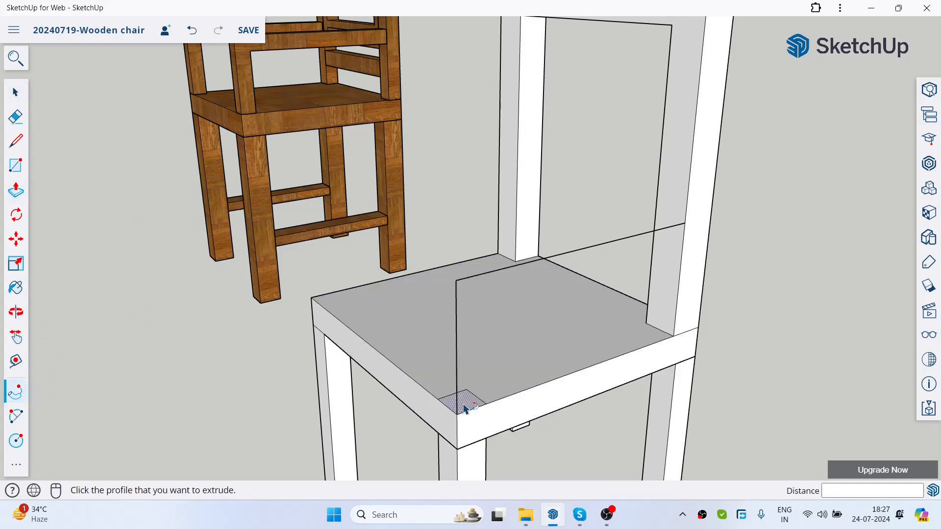
click(455, 400)
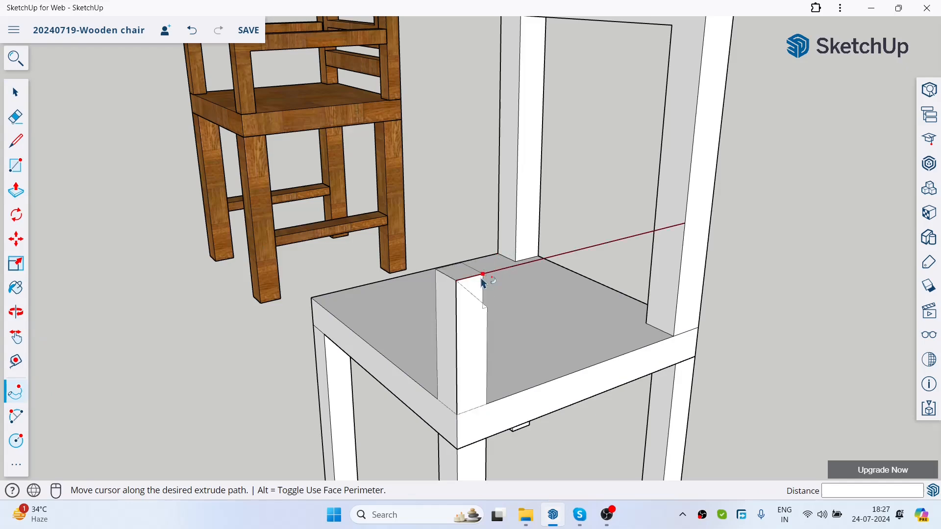
click(649, 245)
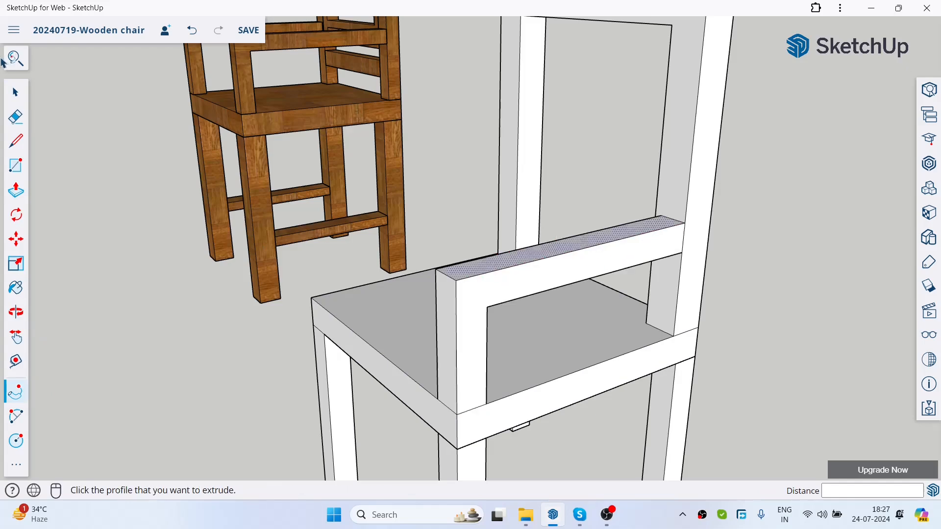
click(15, 92)
Step: Examine the new armrest from several sides and compare it with the wooden armchair
scroll(563, 255, down, 5)
scroll(563, 255, down, 3)
middle_drag(564, 255, 670, 307)
scroll(769, 307, down, 2)
scroll(764, 301, up, 2)
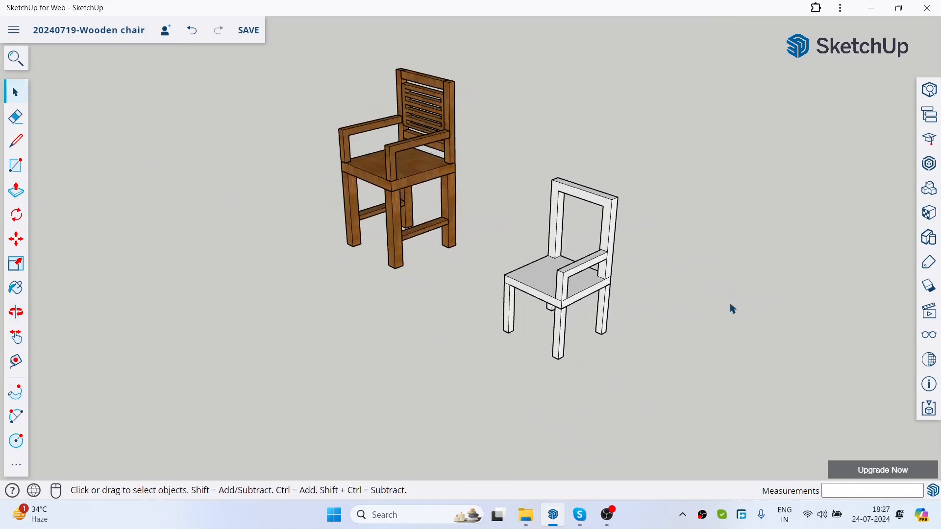
scroll(635, 227, up, 4)
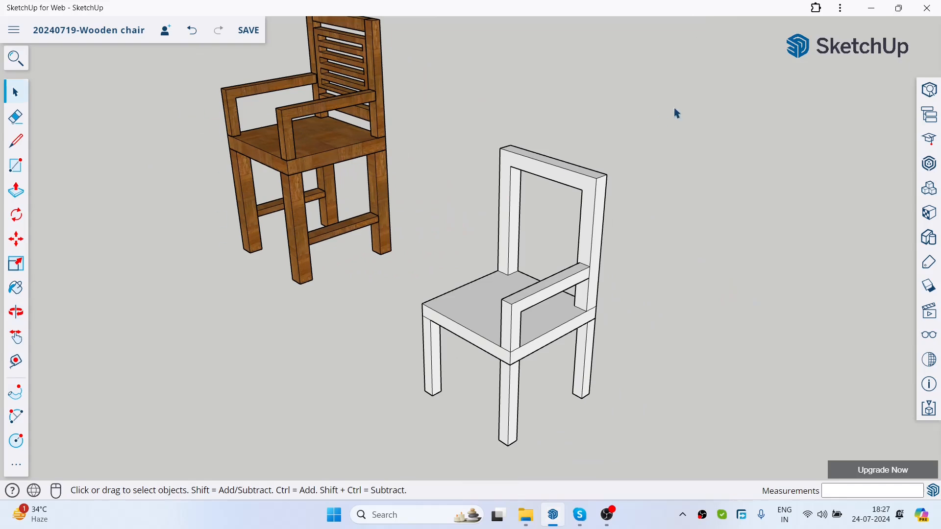
middle_drag(637, 299, 899, 185)
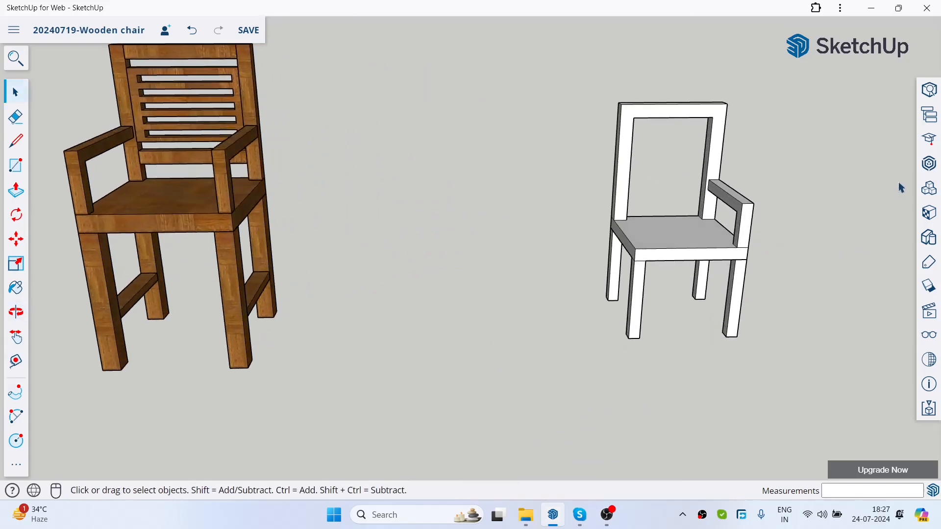
scroll(724, 210, up, 5)
middle_drag(741, 254, 481, 154)
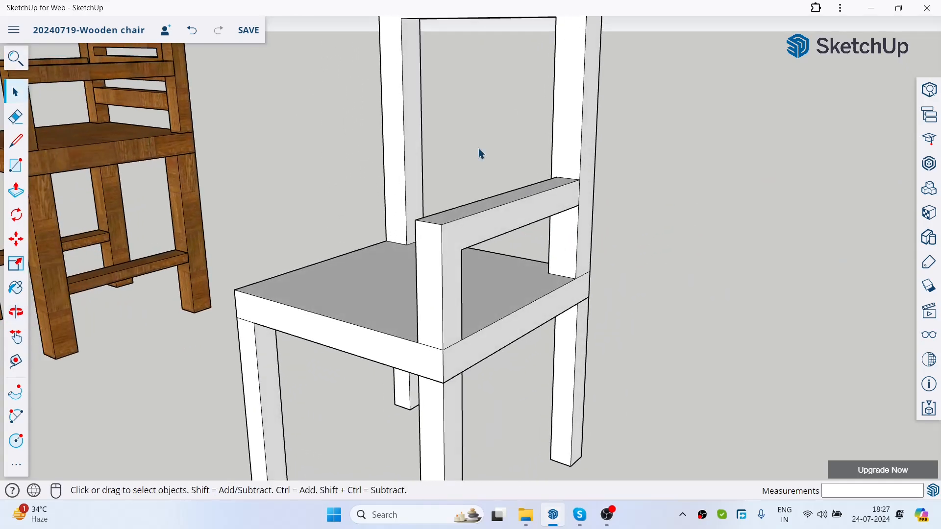
triple_click(492, 238)
click(766, 233)
scroll(634, 208, down, 4)
middle_drag(525, 267, 610, 223)
scroll(716, 157, up, 4)
middle_drag(717, 157, 553, 178)
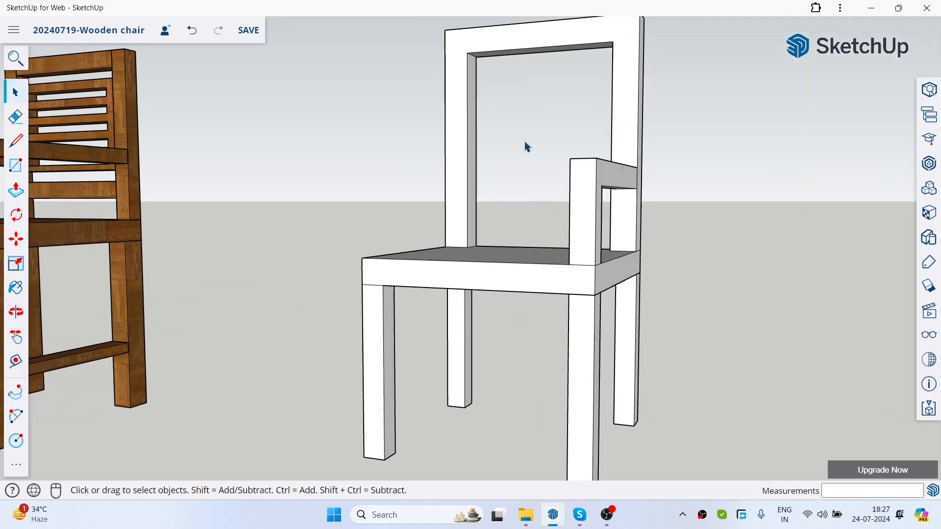
drag(559, 167, 683, 269)
middle_drag(676, 256, 664, 293)
shift+drag(637, 346, 559, 275)
click(530, 233)
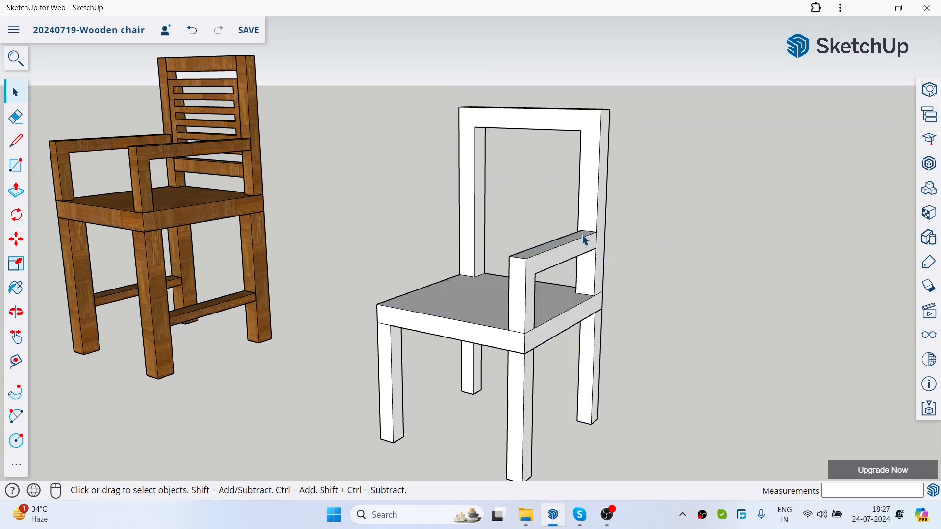
middle_drag(687, 288, 640, 193)
scroll(640, 193, down, 5)
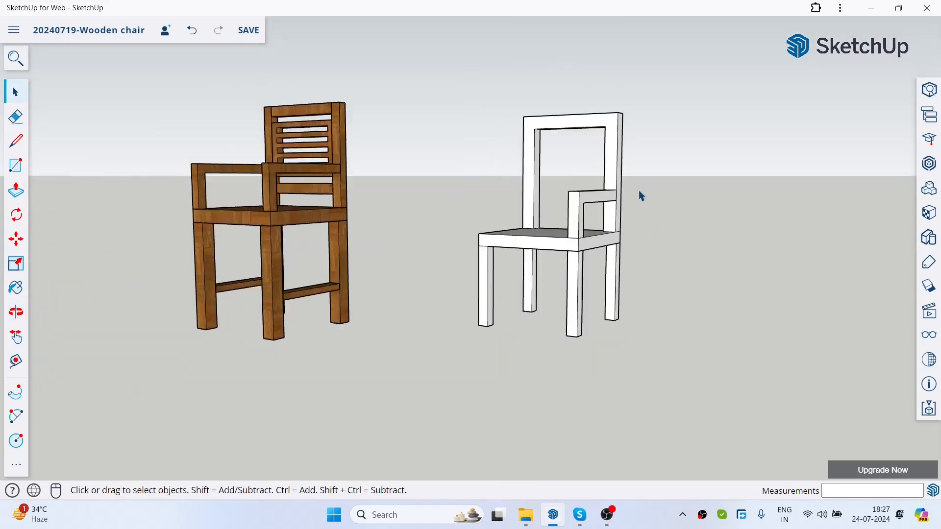
middle_drag(671, 225, 608, 277)
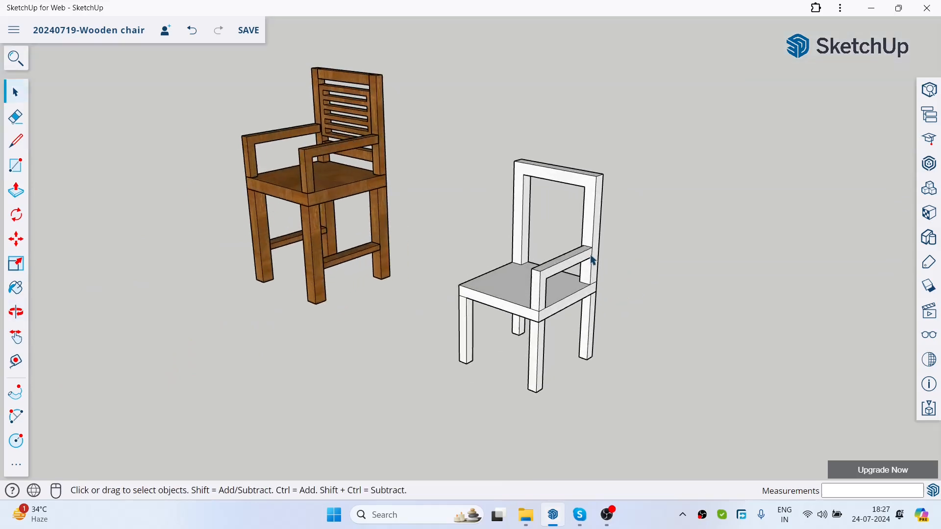
scroll(511, 244, up, 4)
triple_click(510, 290)
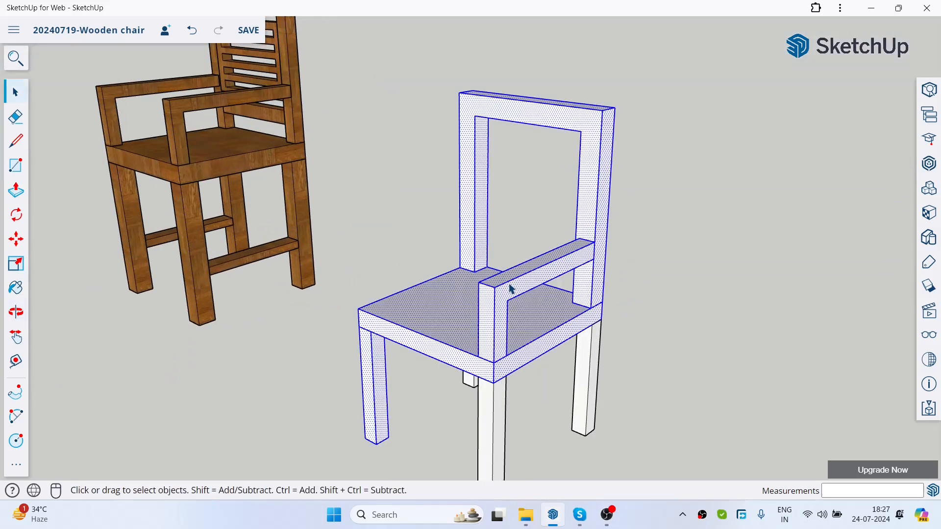
click(660, 254)
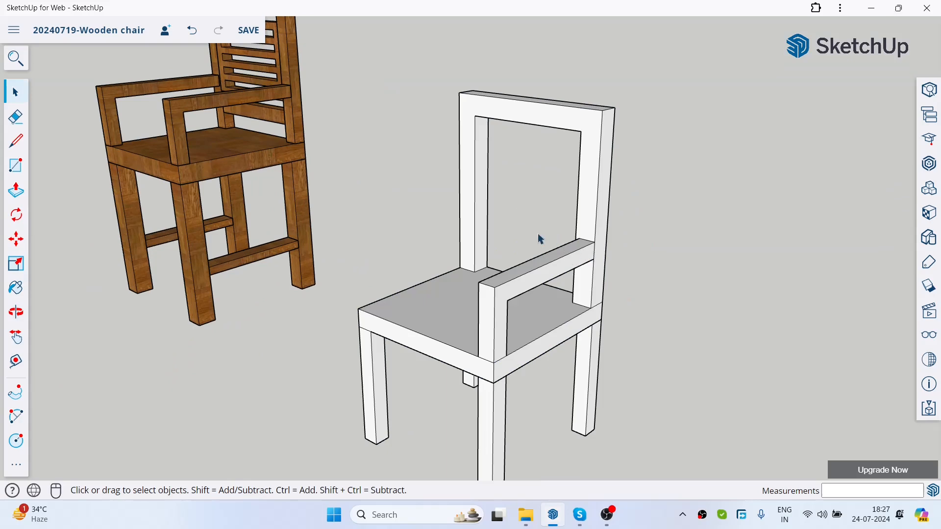
Step: Select only the faces and edges of the new armrest and make them a group
middle_drag(653, 211, 683, 195)
scroll(570, 144, down, 3)
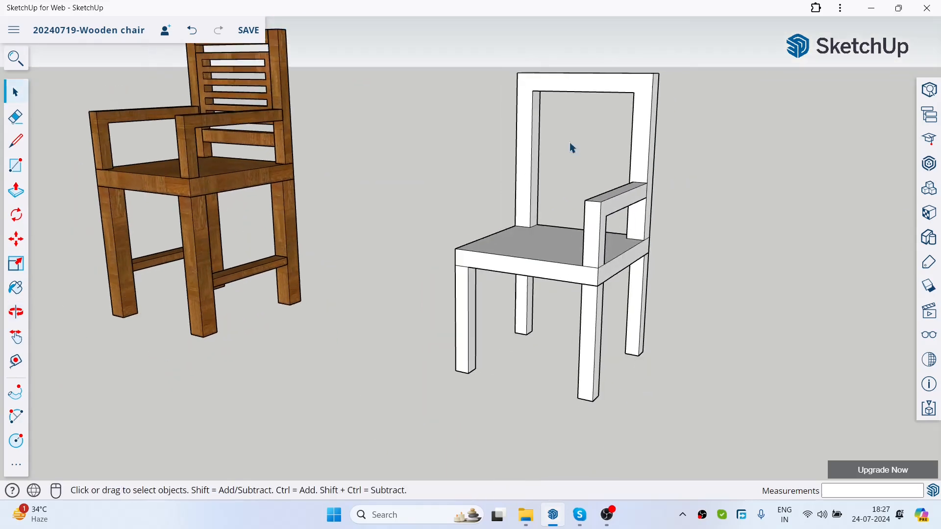
middle_drag(619, 204, 607, 198)
scroll(608, 200, up, 3)
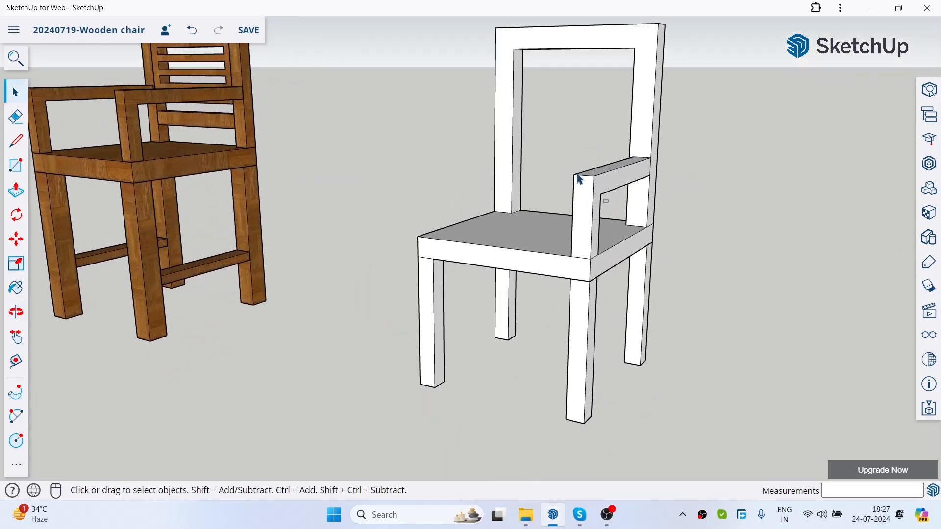
drag(570, 162, 570, 162)
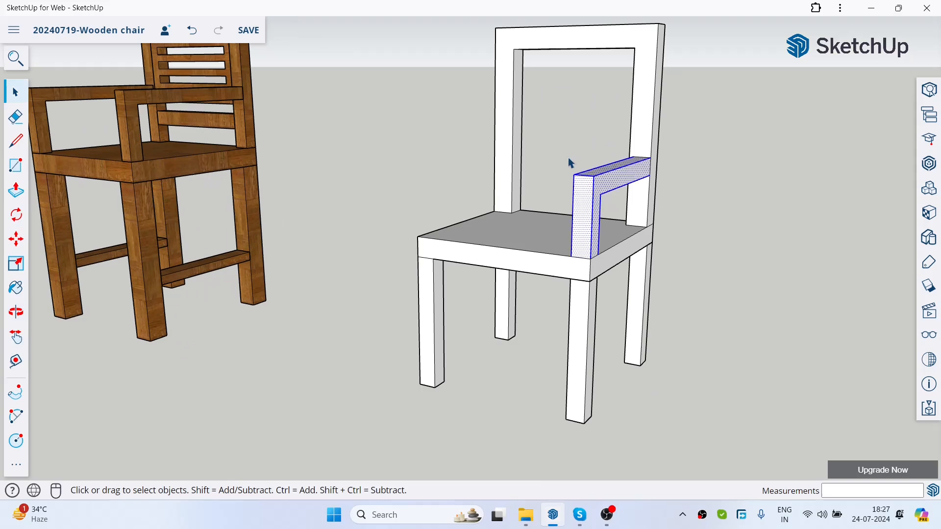
right_click(576, 201)
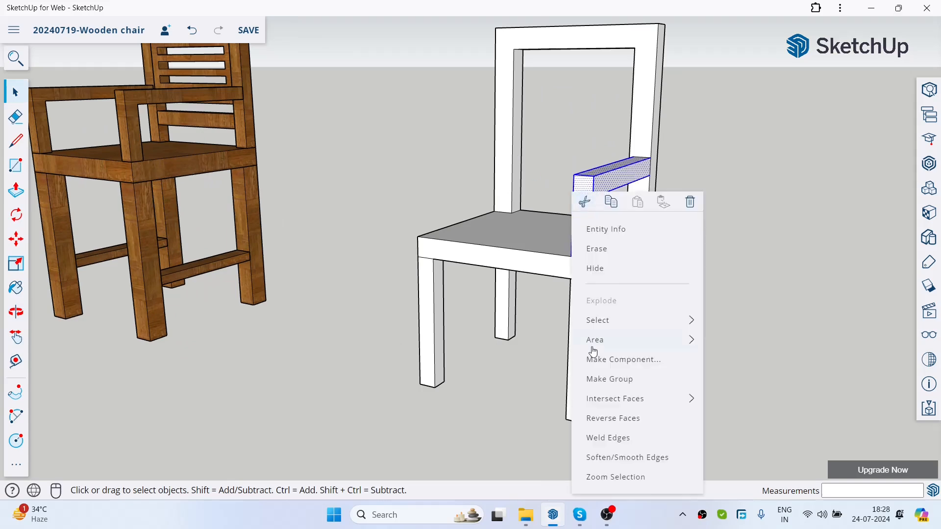
click(593, 376)
click(657, 328)
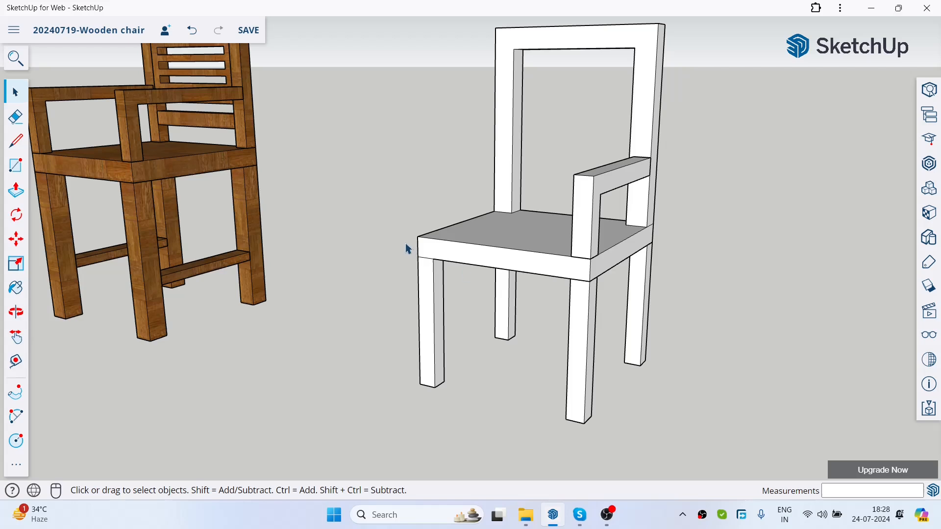
Step: Copy the armrest group 360 mm along the seat's front edge to the opposite front corner
click(42, 243)
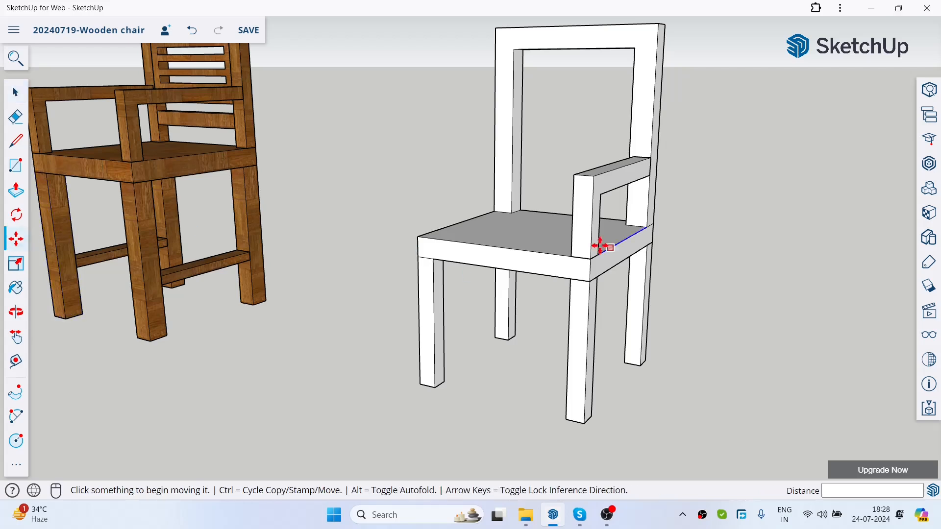
click(573, 254)
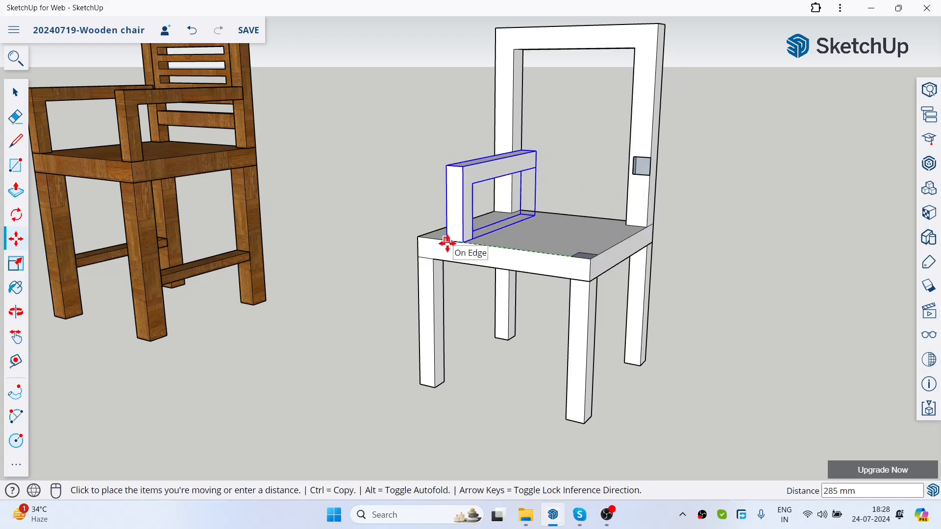
key(ctrl)
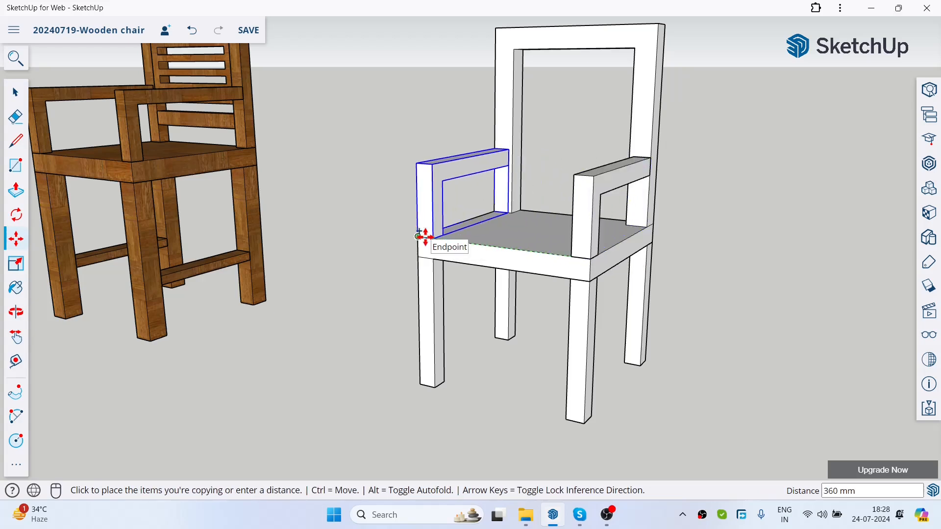
click(424, 238)
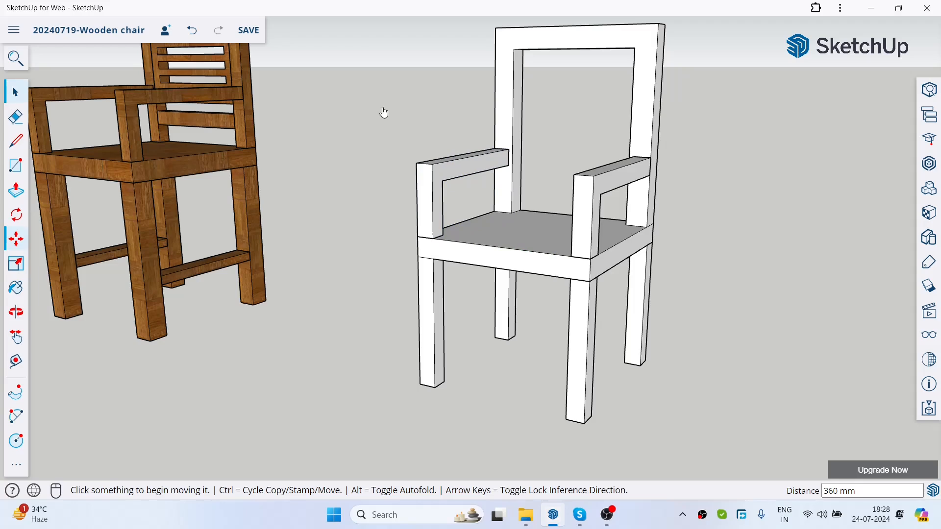
key(space)
Step: Examine both chairs and the stretchers between the wooden armchair's legs
scroll(645, 199, down, 5)
key(o)
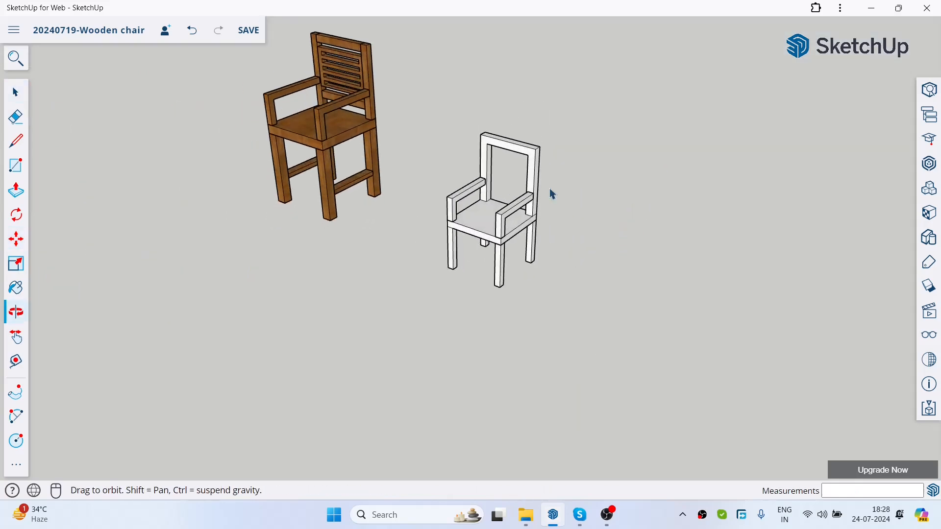
key(space)
scroll(447, 147, up, 3)
scroll(683, 157, up, 2)
scroll(682, 157, down, 3)
scroll(437, 270, down, 2)
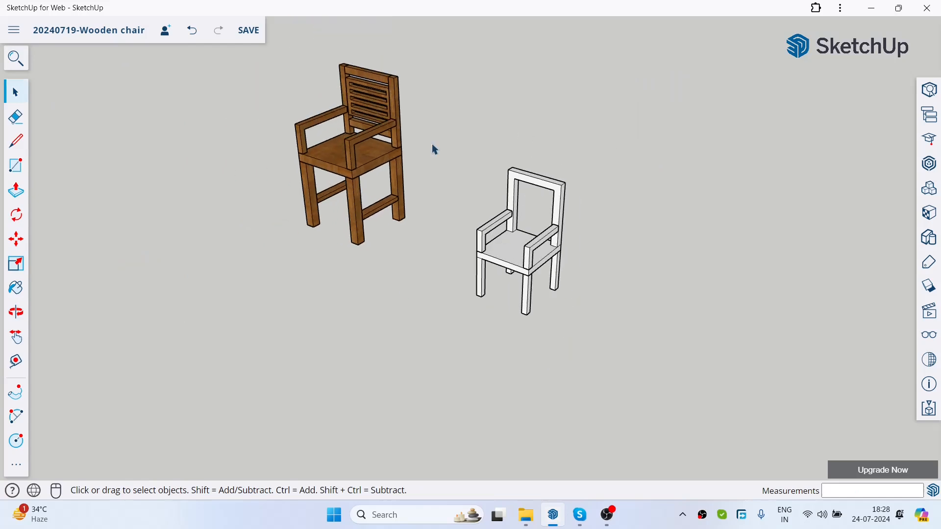
scroll(364, 67, up, 1)
key(o)
mouse_move(617, 166)
mouse_down()
mouse_move(636, 153)
mouse_move(671, 154)
mouse_move(608, 160)
mouse_up()
key(space)
scroll(665, 240, up, 2)
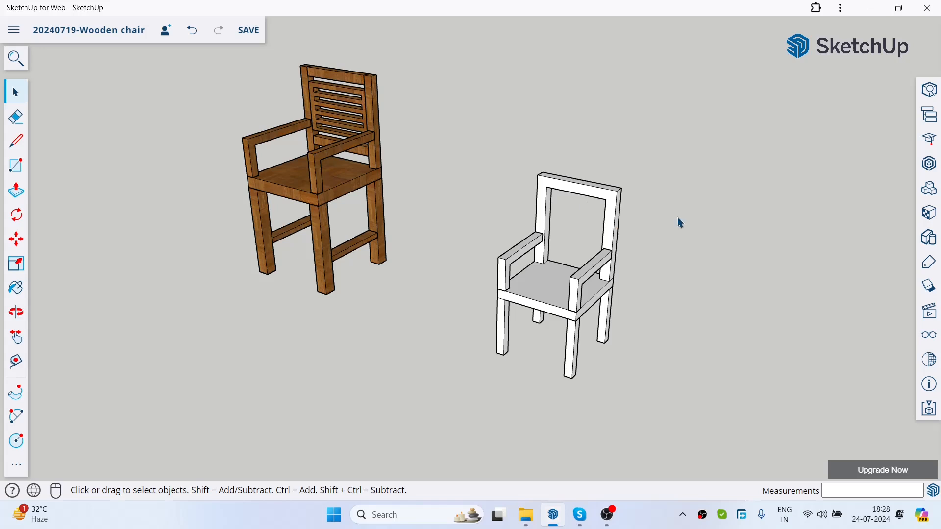
key(o)
drag(580, 248, 570, 221)
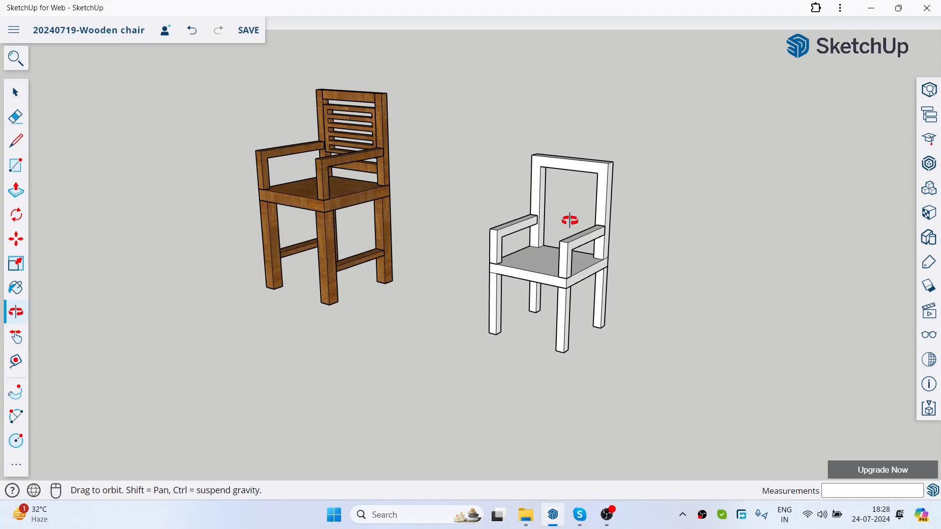
key(space)
scroll(405, 277, up, 5)
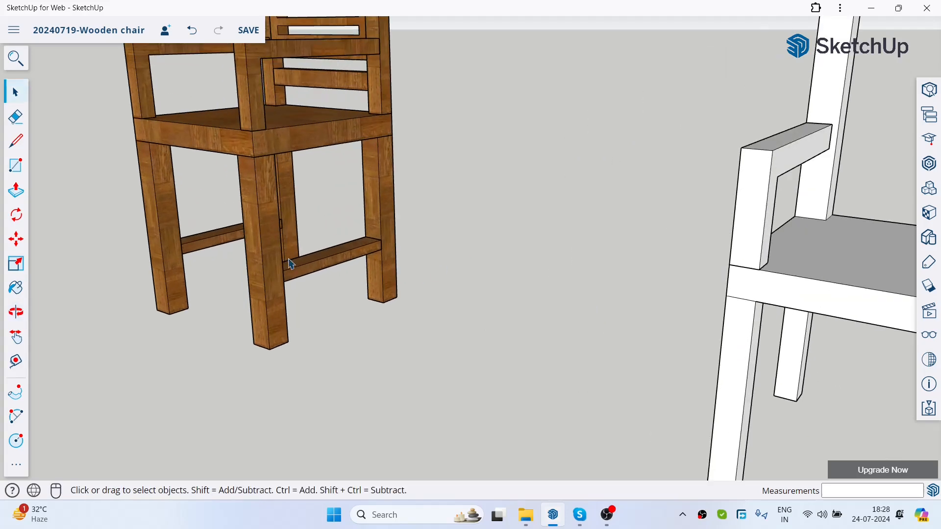
scroll(332, 183, down, 3)
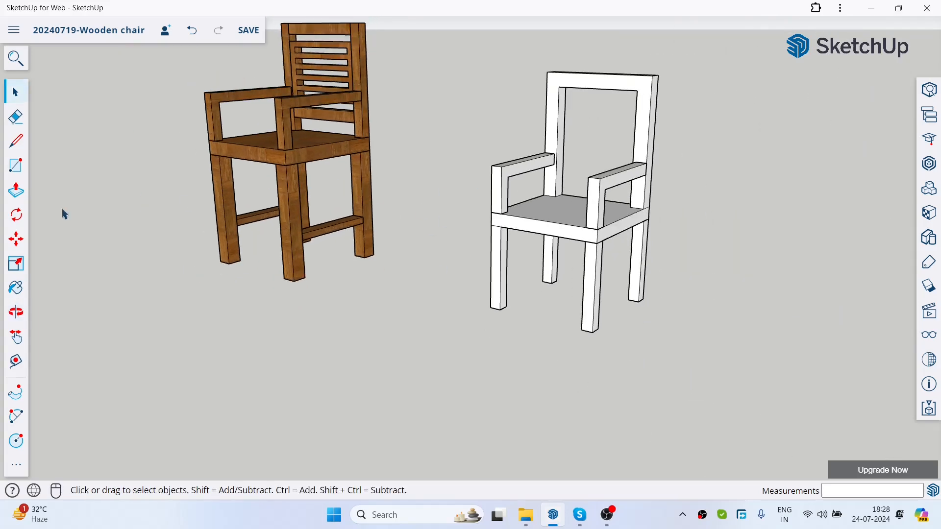
Step: Draw a 20 × 40 mm rectangle across the front face of the back leg farther from the wooden armchair
click(15, 165)
scroll(691, 282, up, 3)
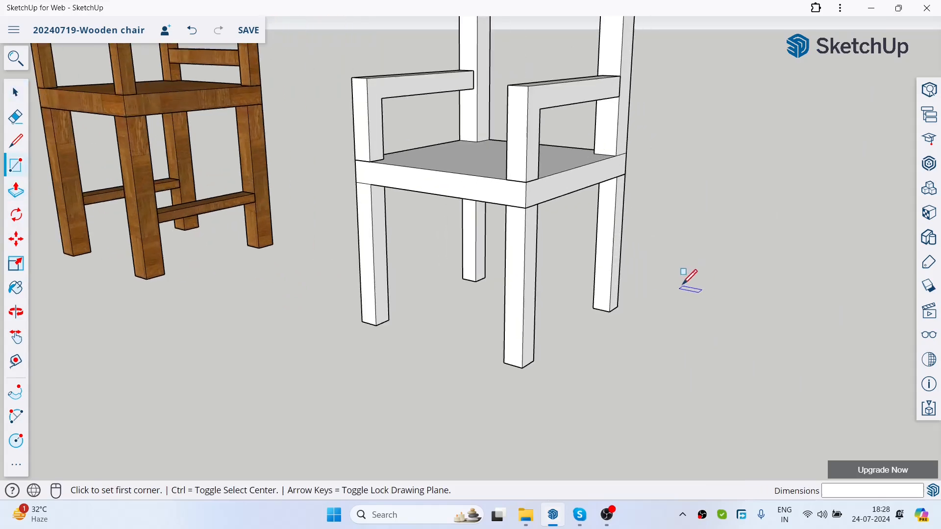
scroll(598, 254, up, 3)
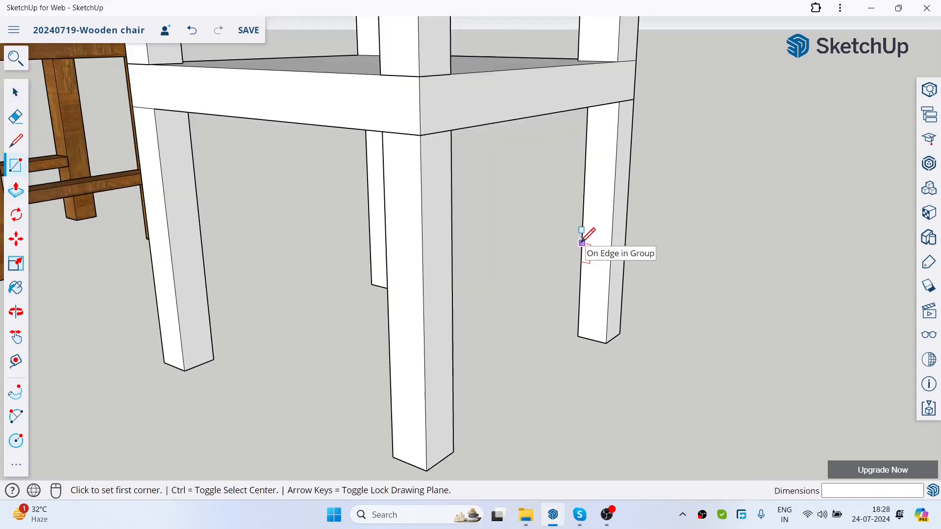
click(582, 243)
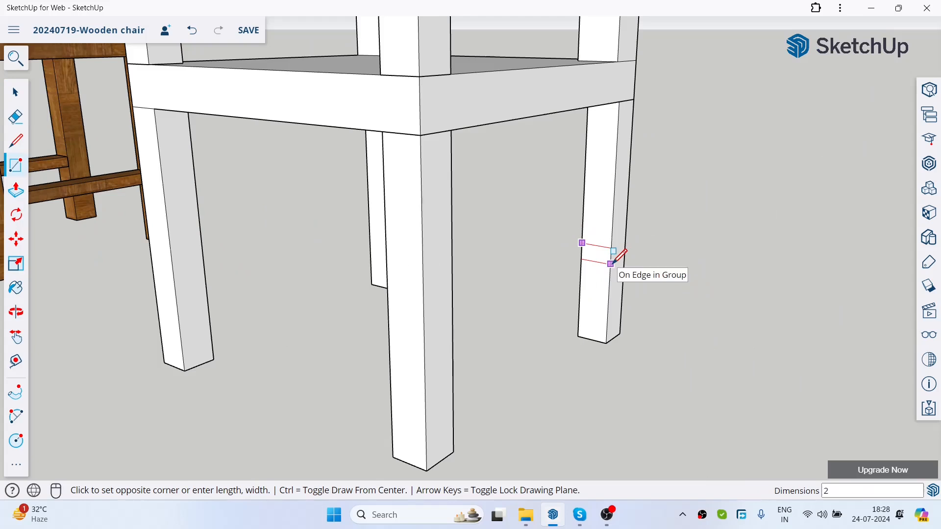
text(20,40)
key(Return)
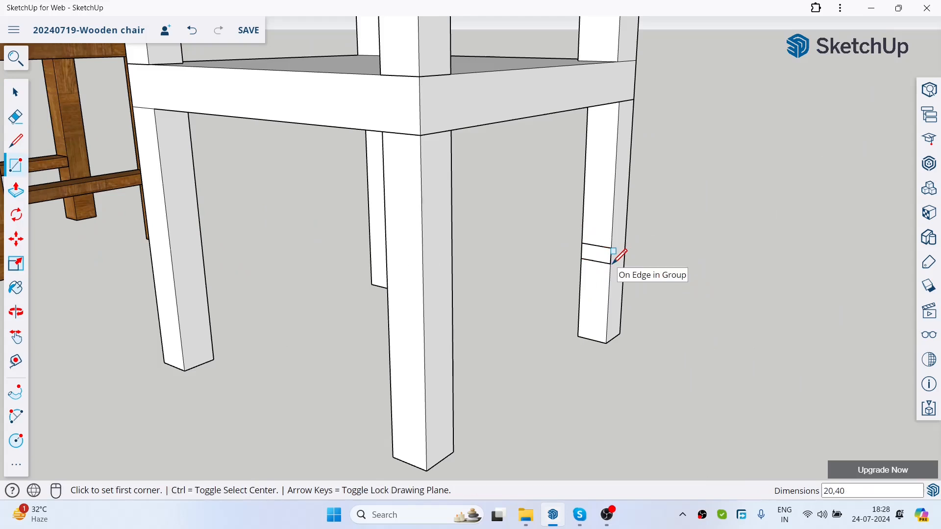
Step: Push/pull the small rectangle on the back leg 320 mm forward to the front leg to form a side stretcher
click(16, 190)
scroll(671, 260, down, 3)
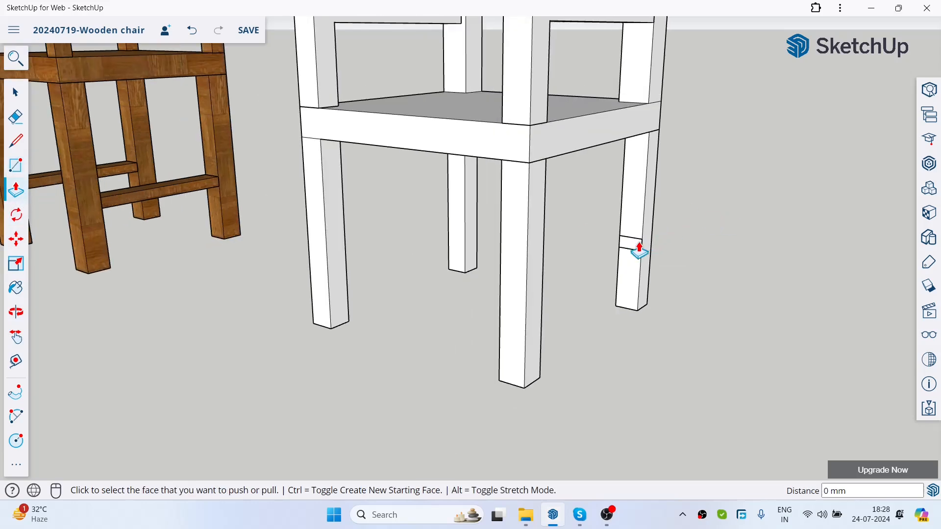
click(641, 250)
middle_drag(588, 248, 407, 338)
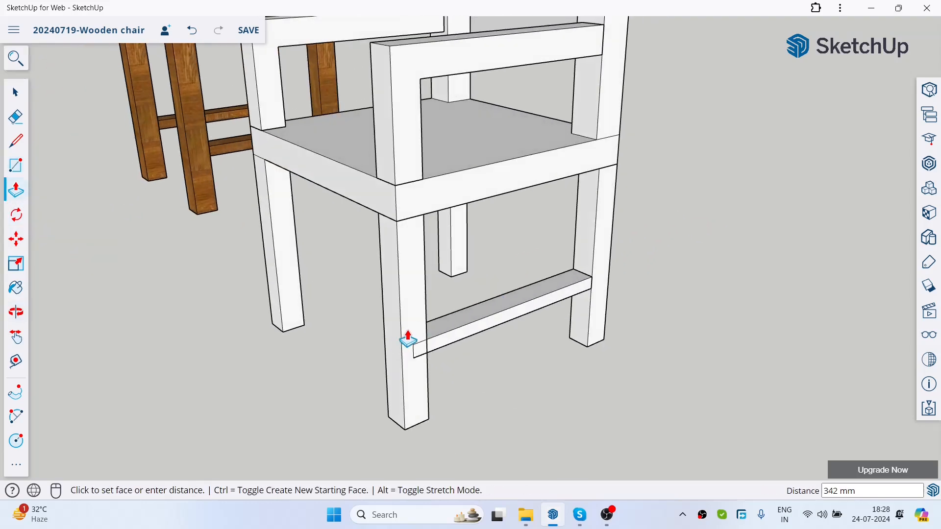
click(427, 331)
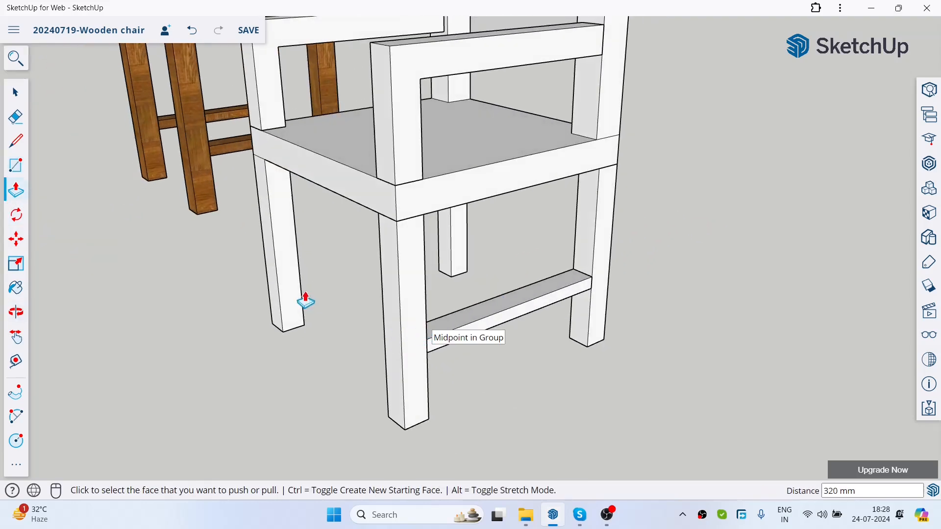
Step: Select the whole new side stretcher and make it a group
click(14, 92)
middle_drag(258, 252, 469, 308)
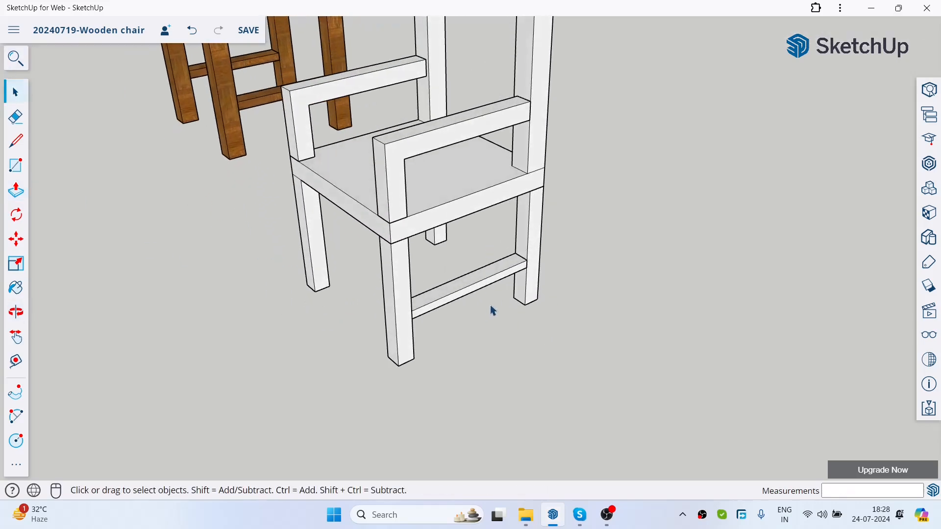
drag(489, 304, 455, 253)
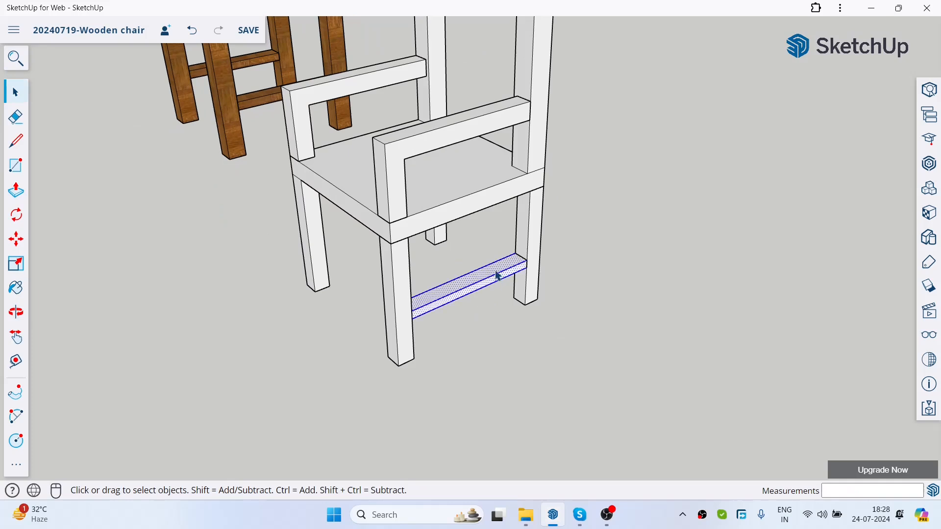
right_click(497, 275)
click(513, 360)
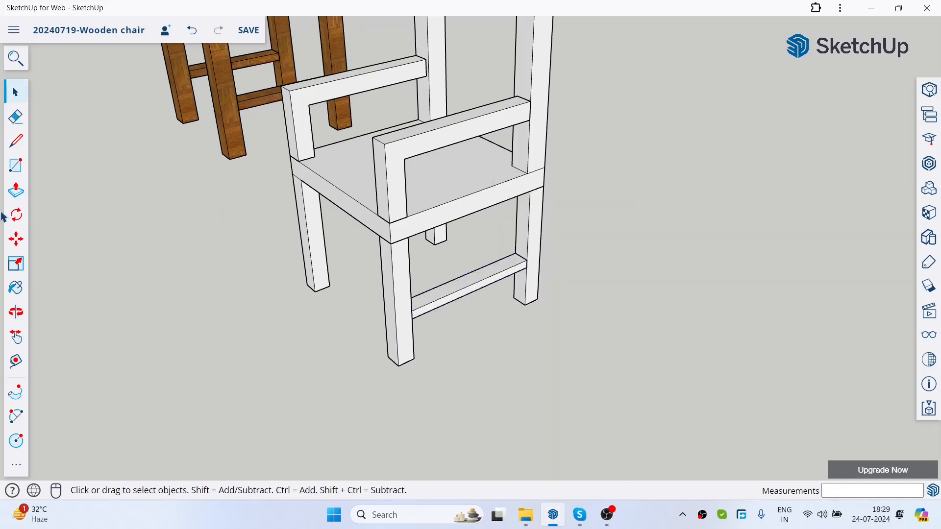
Step: Copy the stretcher group 360 mm across to the opposite pair of legs
click(19, 247)
middle_drag(461, 255, 463, 206)
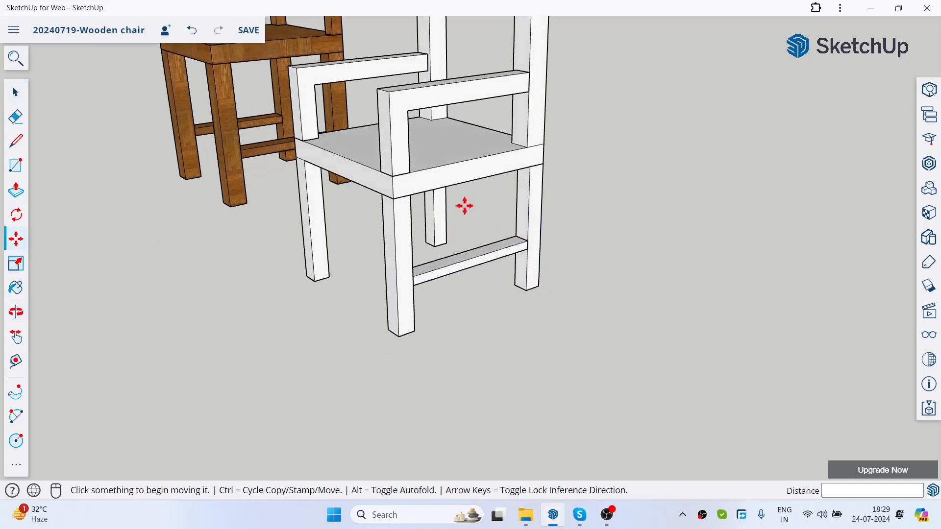
scroll(518, 231, up, 3)
click(514, 242)
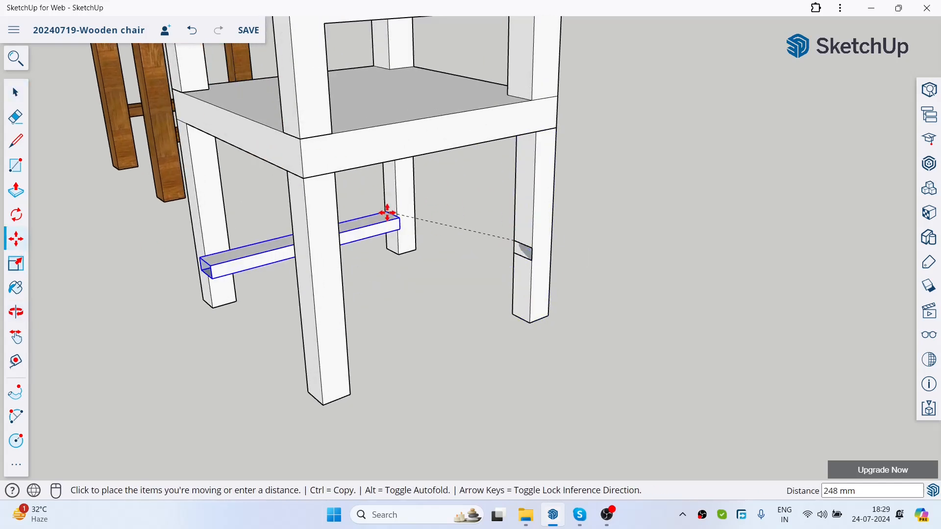
key(ctrl)
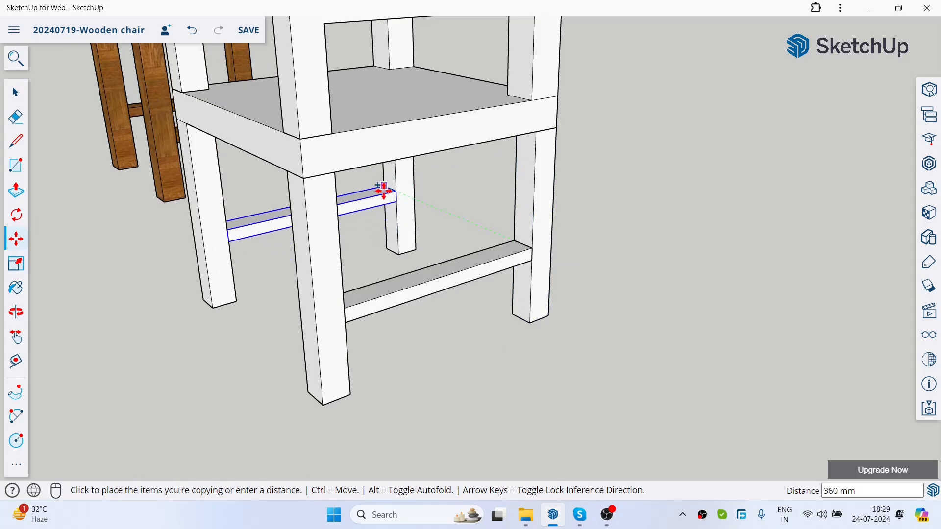
click(385, 196)
scroll(597, 305, down, 3)
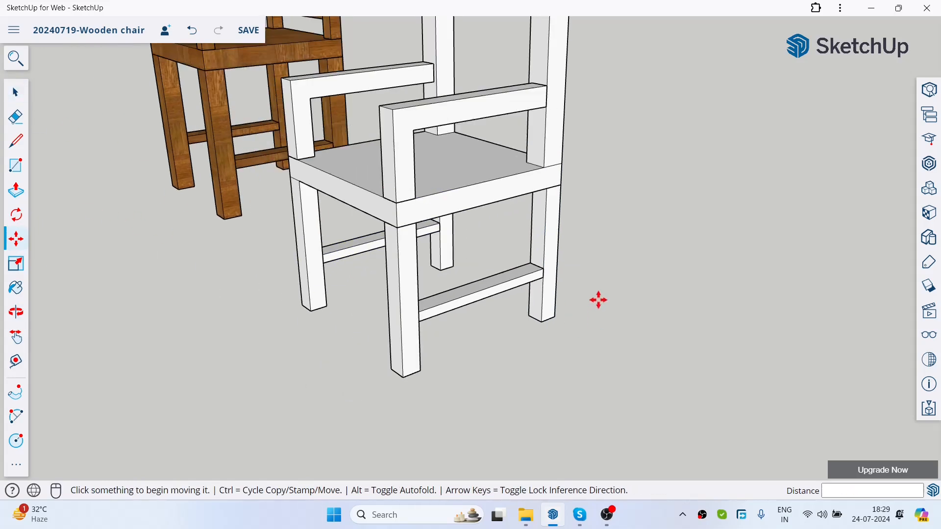
Step: Turn on the display of the model axes
scroll(597, 306, down, 1)
click(14, 95)
drag(248, 248, 264, 261)
scroll(522, 277, down, 3)
middle_drag(569, 209, 632, 233)
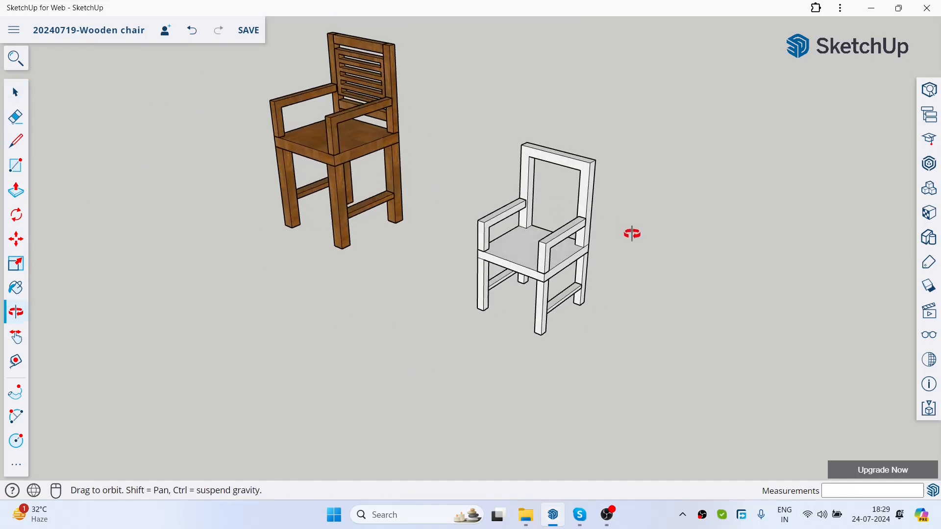
scroll(602, 185, up, 2)
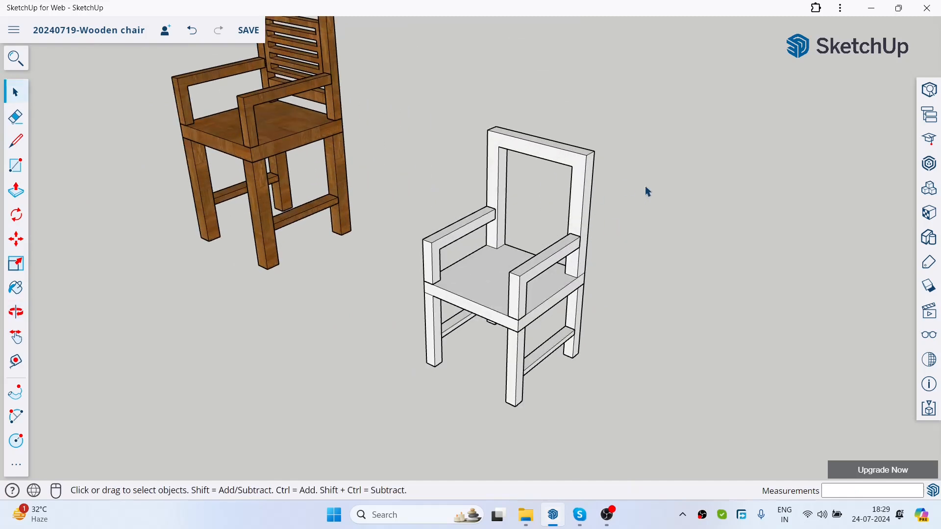
middle_drag(703, 279, 679, 233)
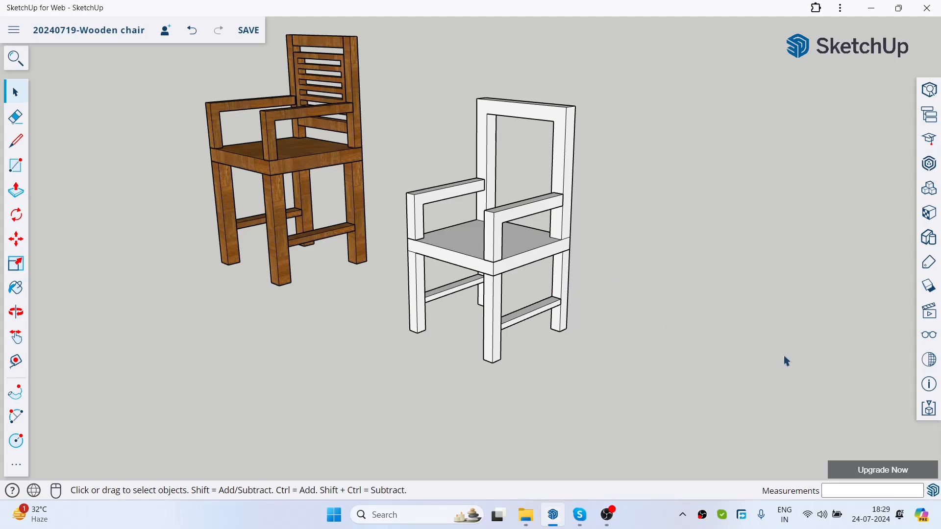
click(930, 334)
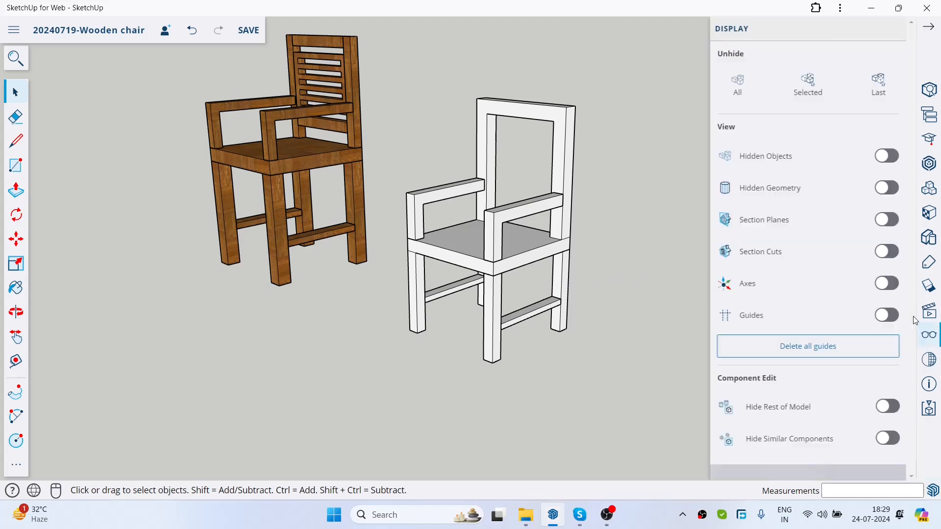
click(888, 283)
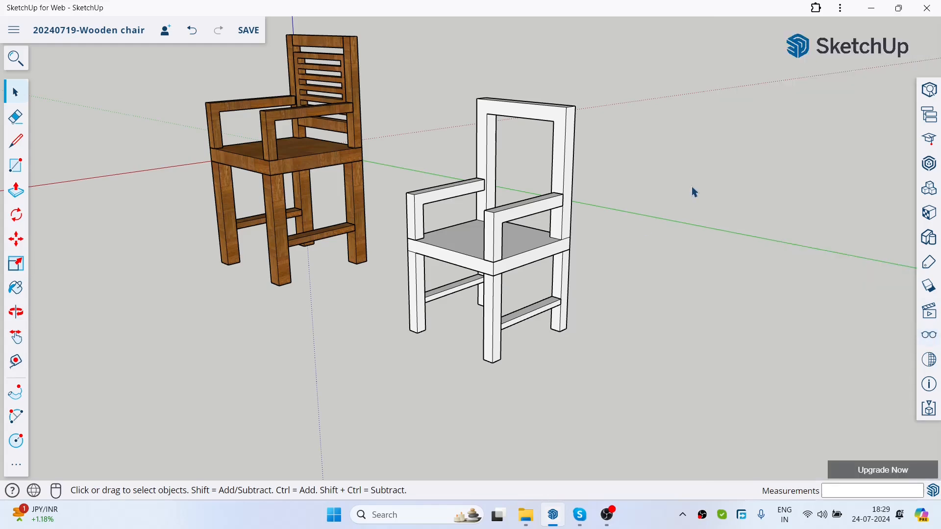
Step: Examine both chairs and the slatted panel in the wooden armchair's backrest
scroll(499, 324, up, 3)
scroll(499, 324, down, 6)
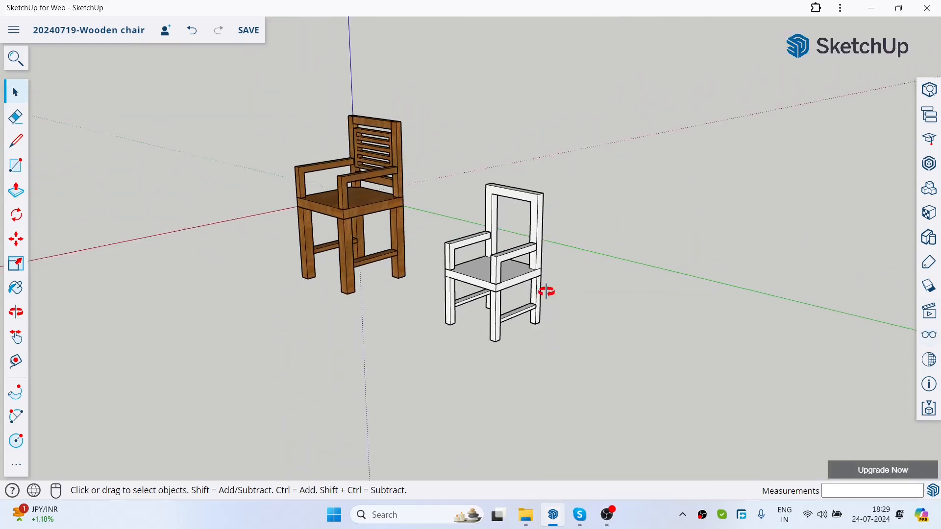
middle_drag(546, 292, 557, 297)
drag(556, 297, 539, 310)
key(space)
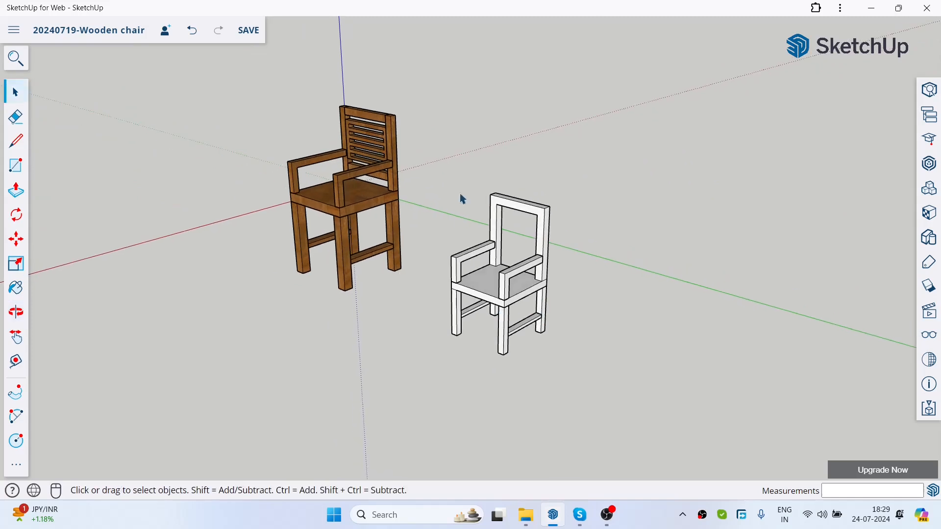
scroll(425, 154, up, 1)
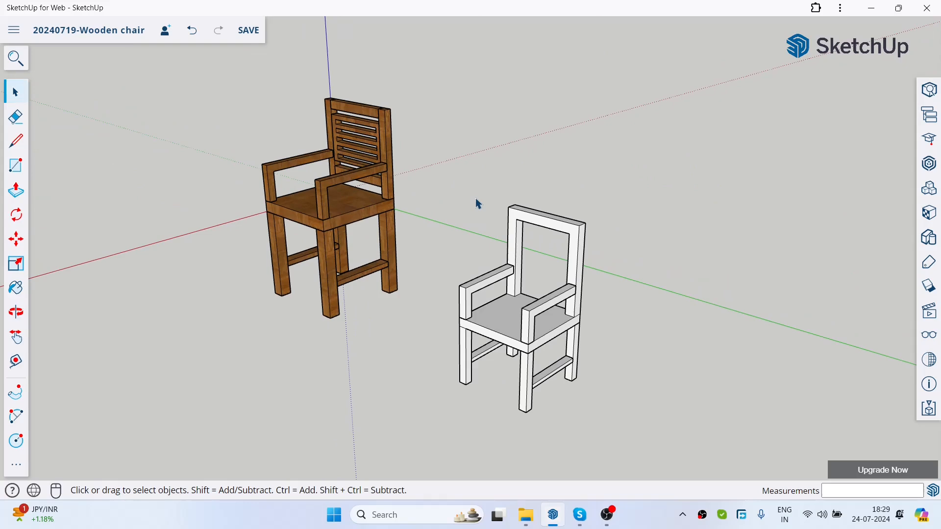
middle_drag(418, 159, 273, 113)
scroll(296, 100, up, 6)
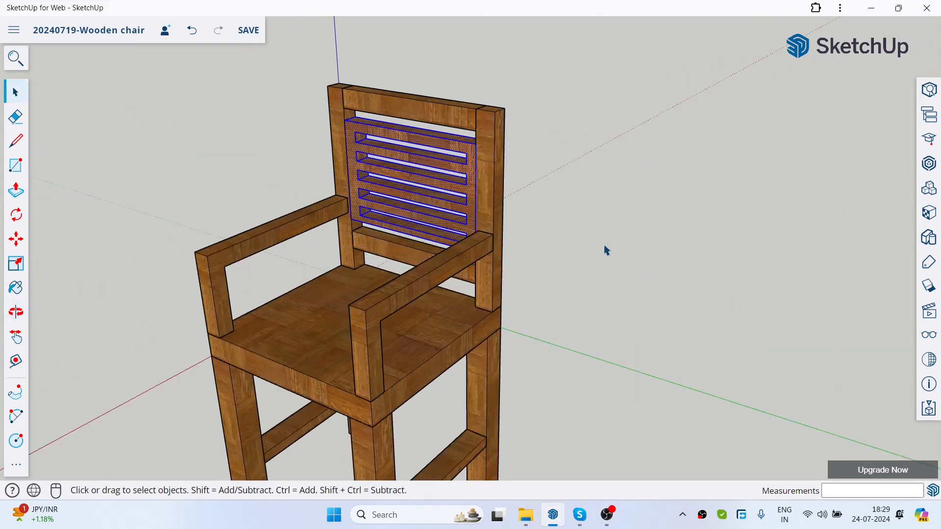
scroll(271, 162, down, 2)
scroll(271, 162, down, 3)
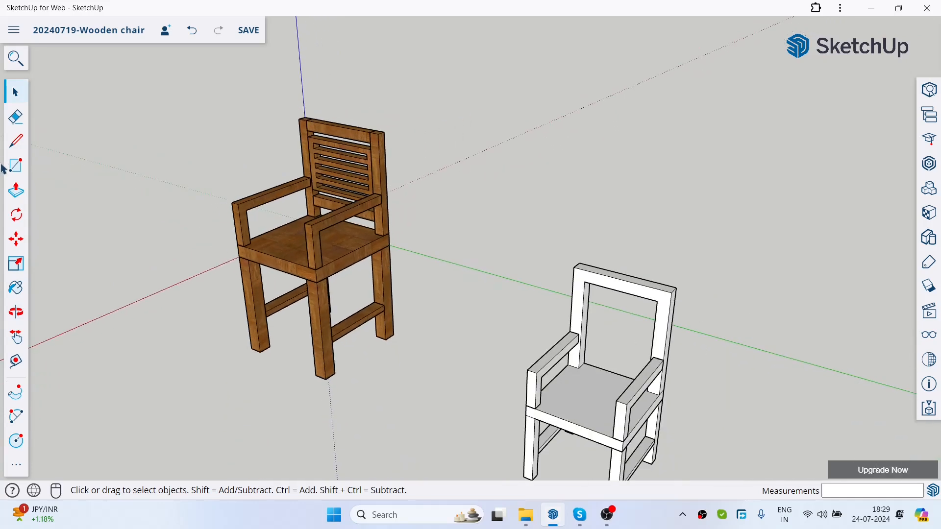
Step: Draw a rectangle about 288 × 300 mm inside the new chair's backrest frame, slightly below its top rail
click(9, 167)
middle_drag(693, 255, 691, 227)
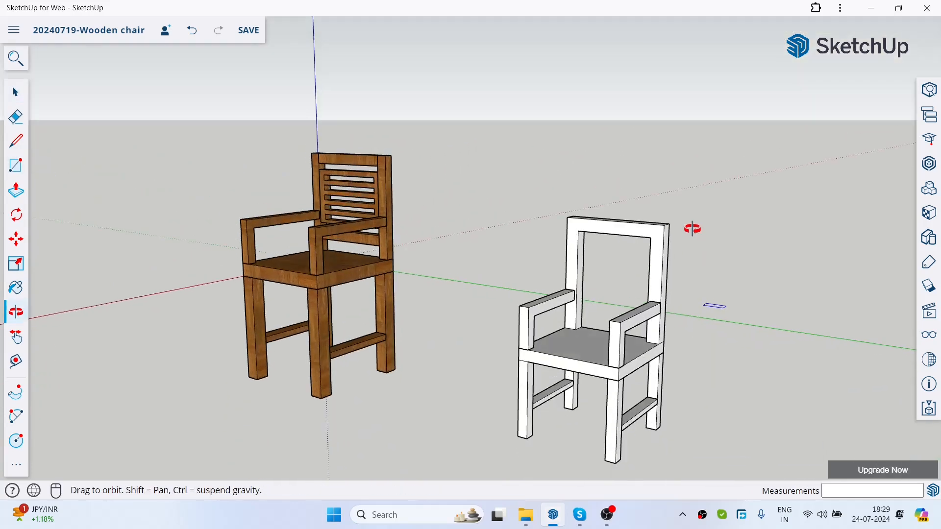
scroll(630, 280, up, 4)
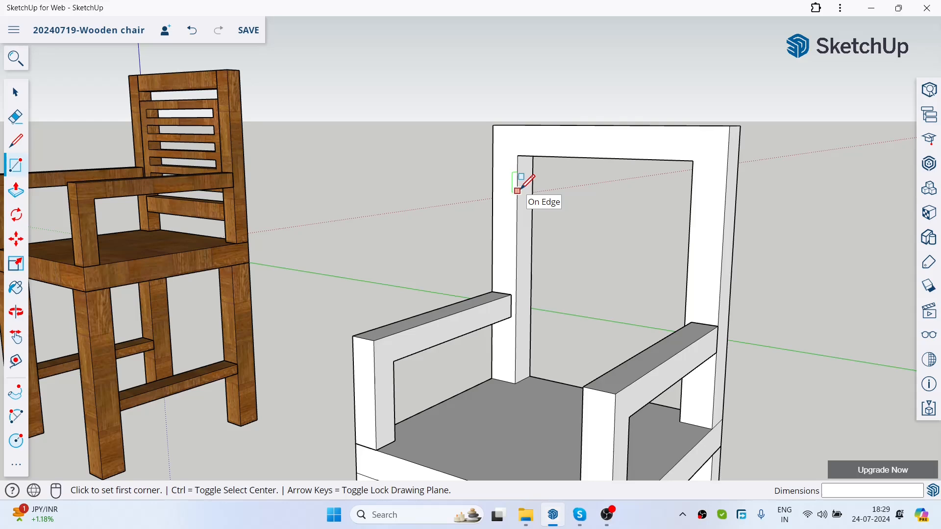
click(517, 173)
middle_drag(605, 289, 777, 318)
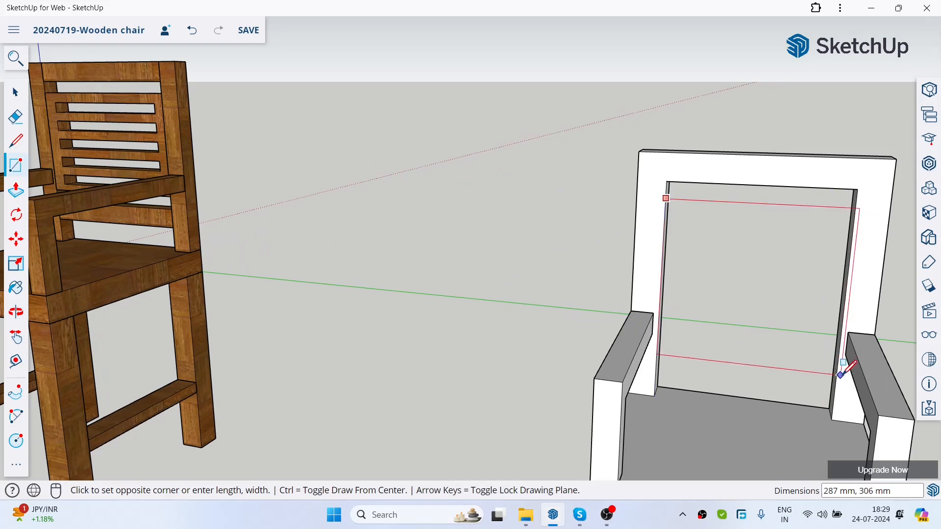
click(837, 375)
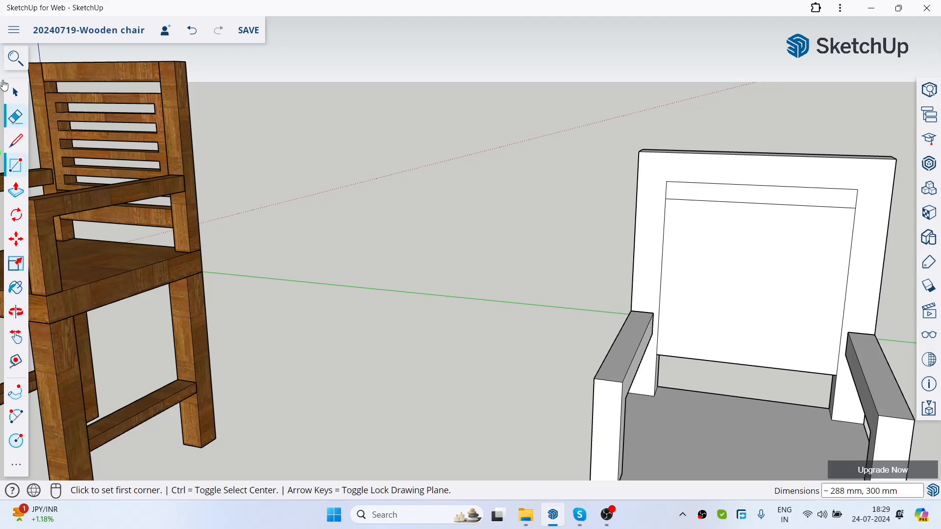
Step: Delete the narrow face between the backrest's top rail and the new panel to open a gap
key(space)
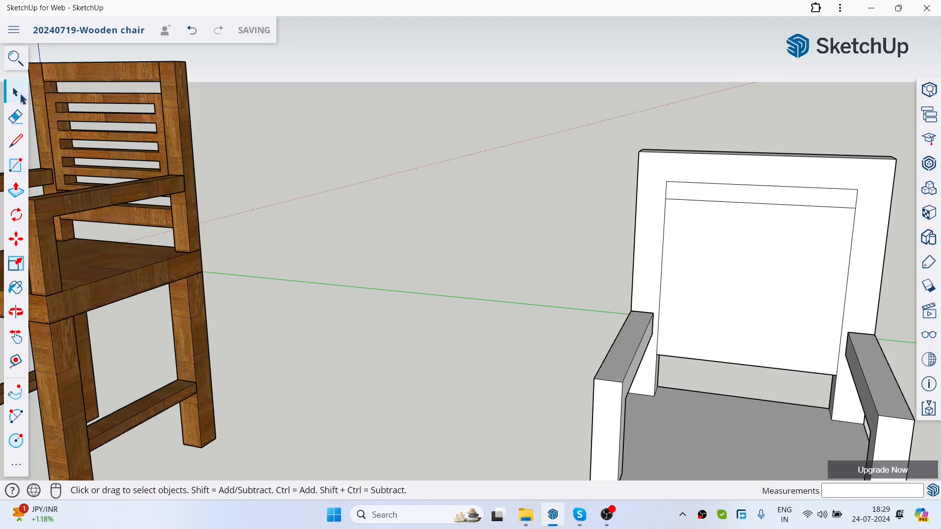
click(749, 205)
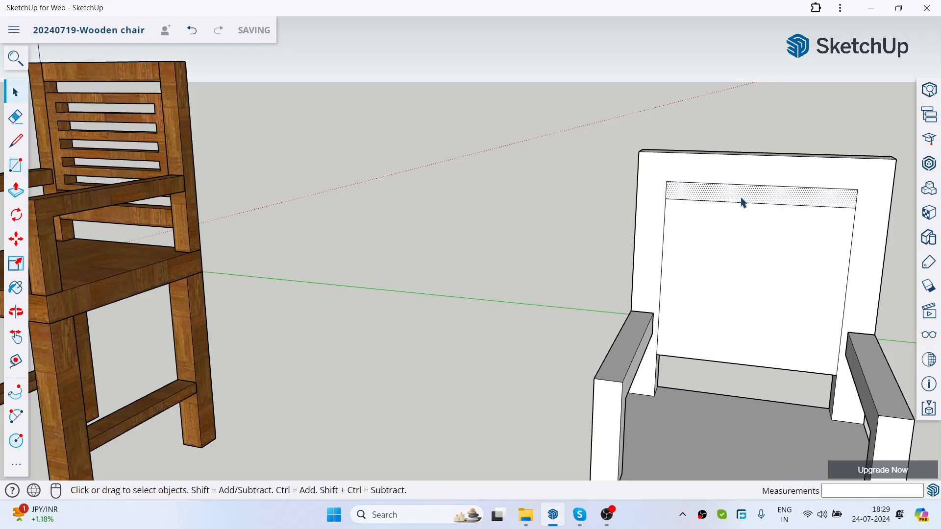
key(Delete)
key(shift+z)
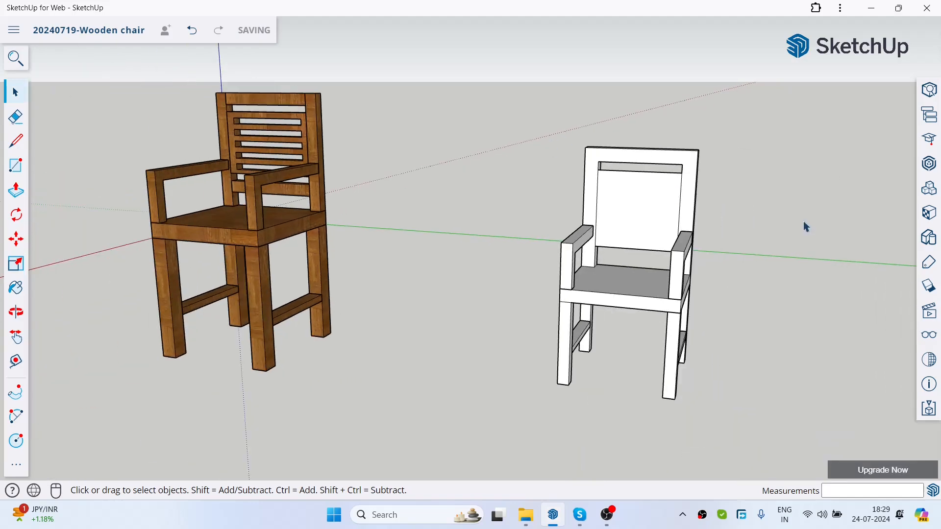
Step: Thicken the backrest panel by pushing/pulling its face toward the rear of the backrest frame
middle_drag(802, 221, 342, 284)
click(15, 190)
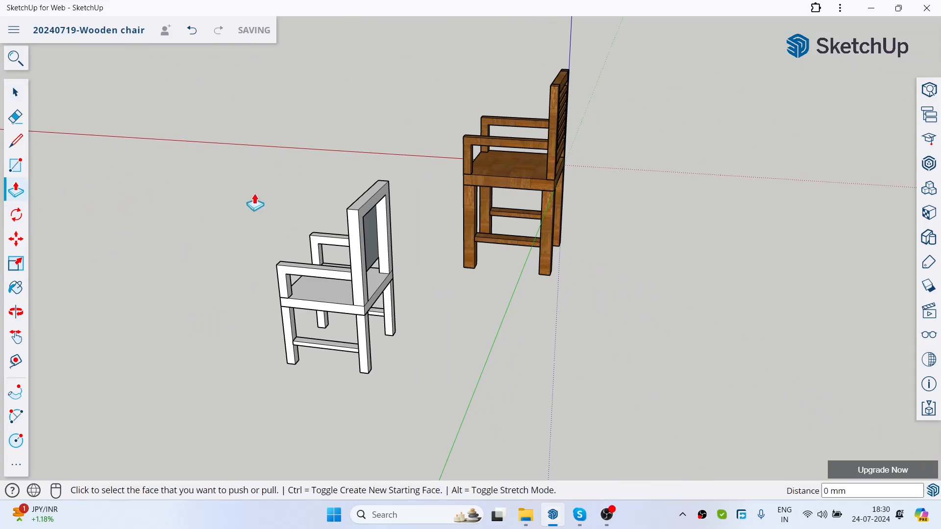
scroll(272, 195, up, 4)
scroll(472, 248, up, 3)
click(420, 250)
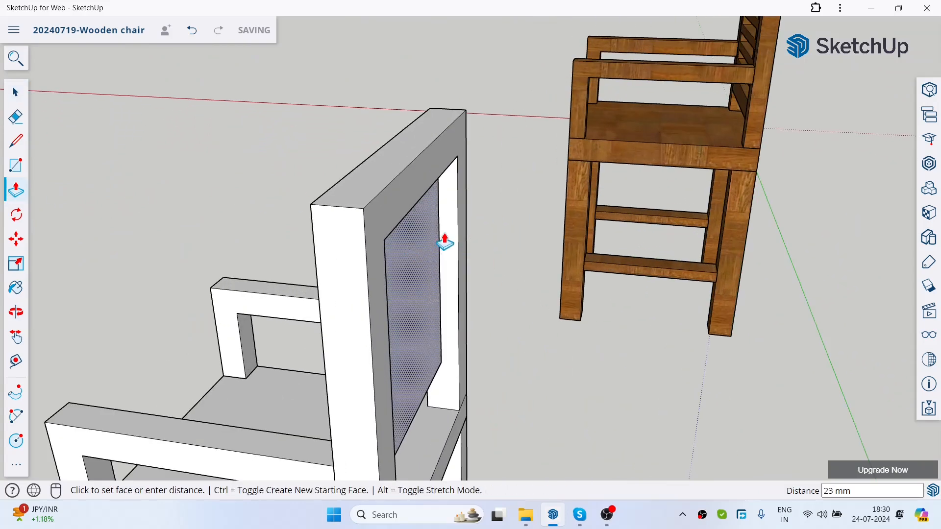
click(458, 233)
scroll(475, 269, down, 3)
middle_drag(475, 269, 726, 316)
scroll(334, 157, down, 5)
Step: Draw a horizontal slot rectangle about 231 × 29 mm near the upper edge of the backrest panel's front face
click(15, 92)
scroll(475, 151, up, 5)
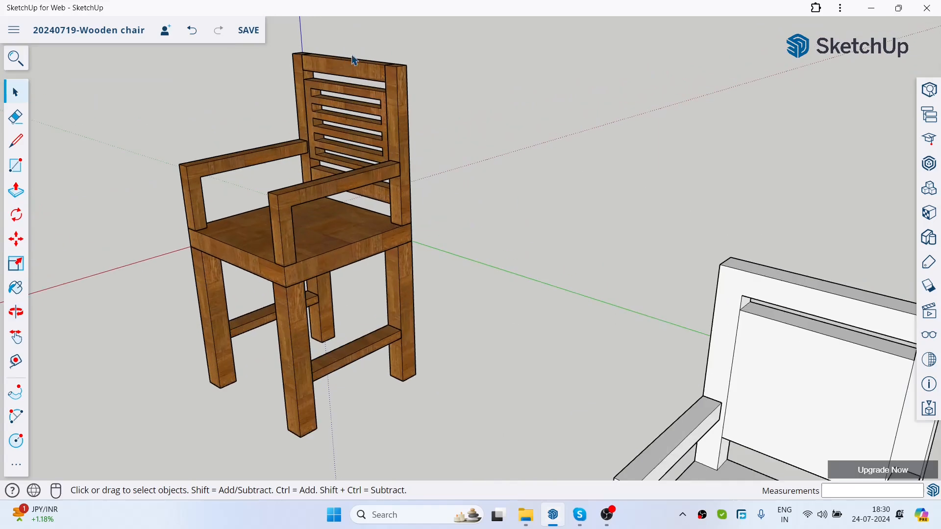
scroll(502, 118, down, 3)
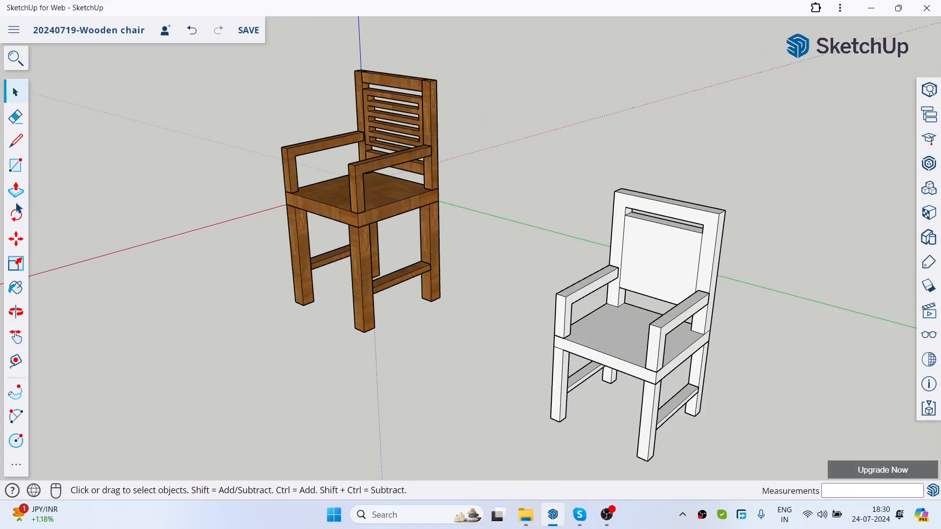
click(16, 165)
middle_drag(761, 186, 780, 160)
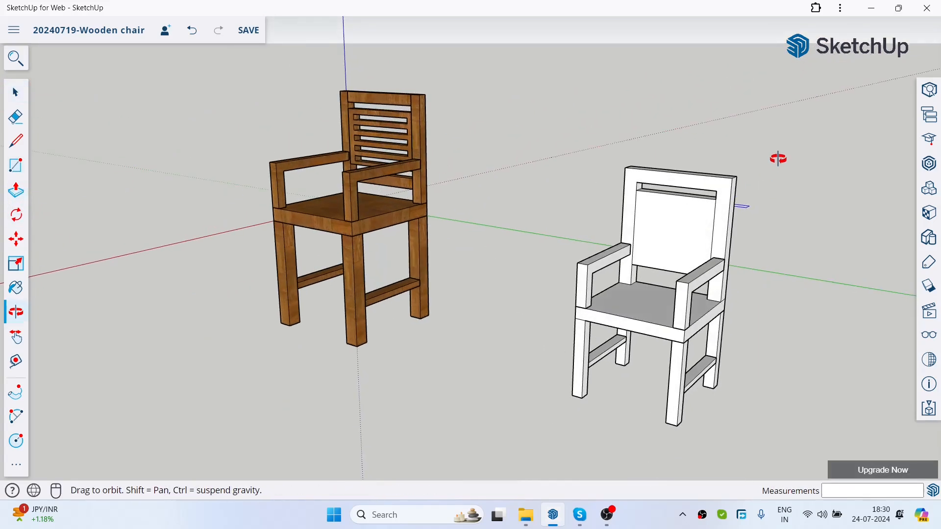
scroll(765, 169, up, 5)
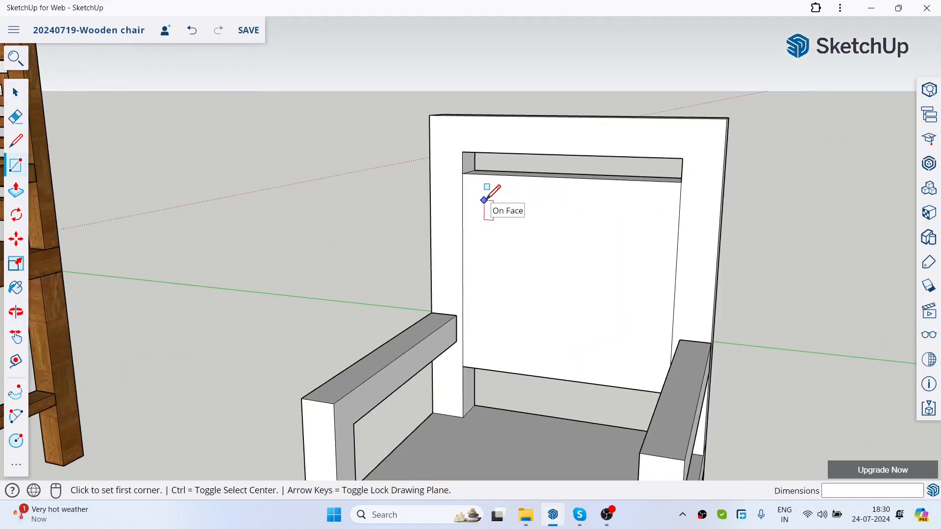
click(485, 200)
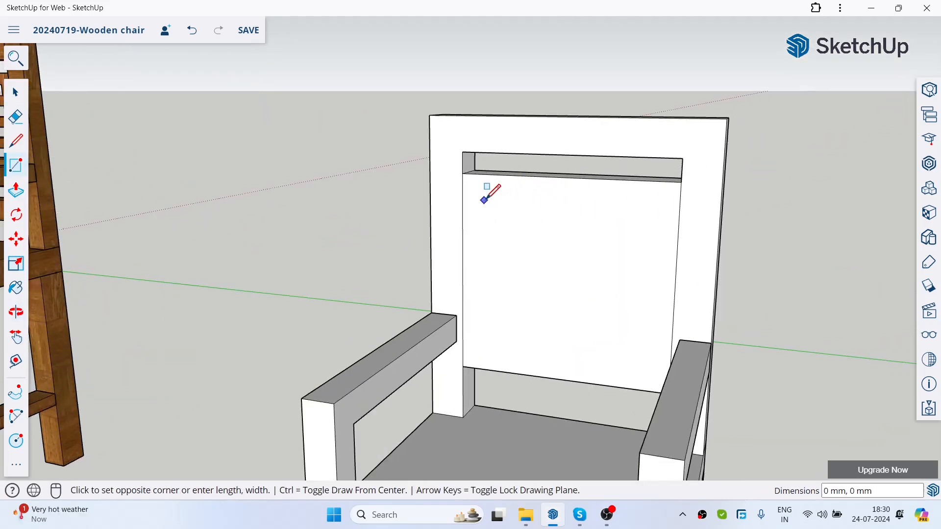
click(651, 230)
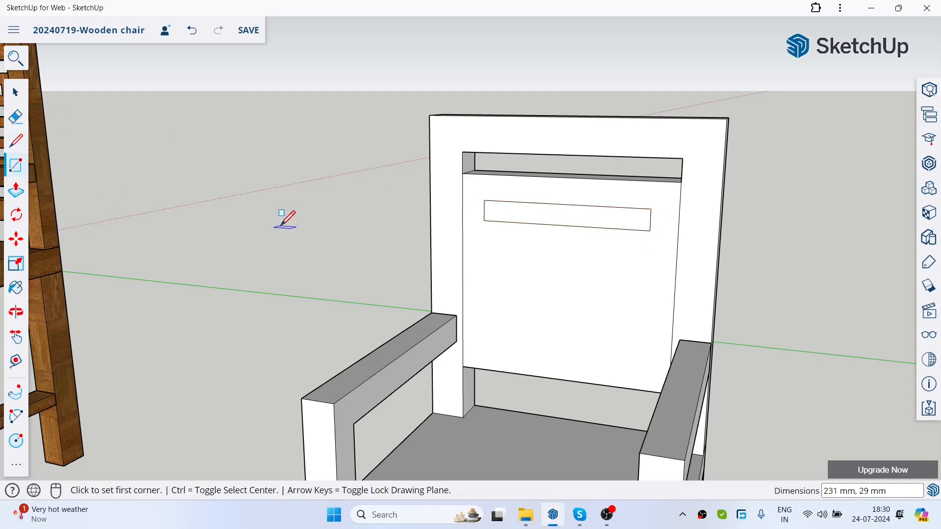
Step: Copy the slot rectangle 50 mm straight down the front face of the new chair's backrest panel
click(16, 91)
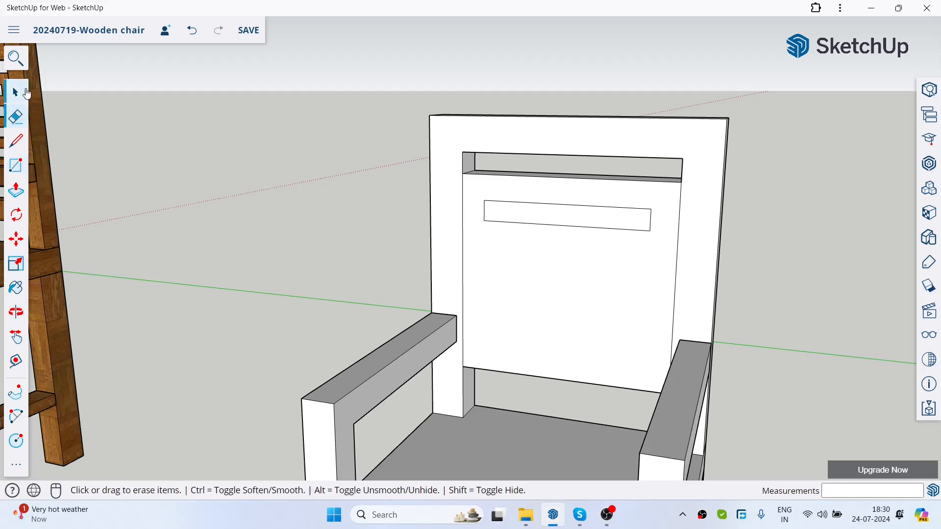
scroll(603, 254, up, 3)
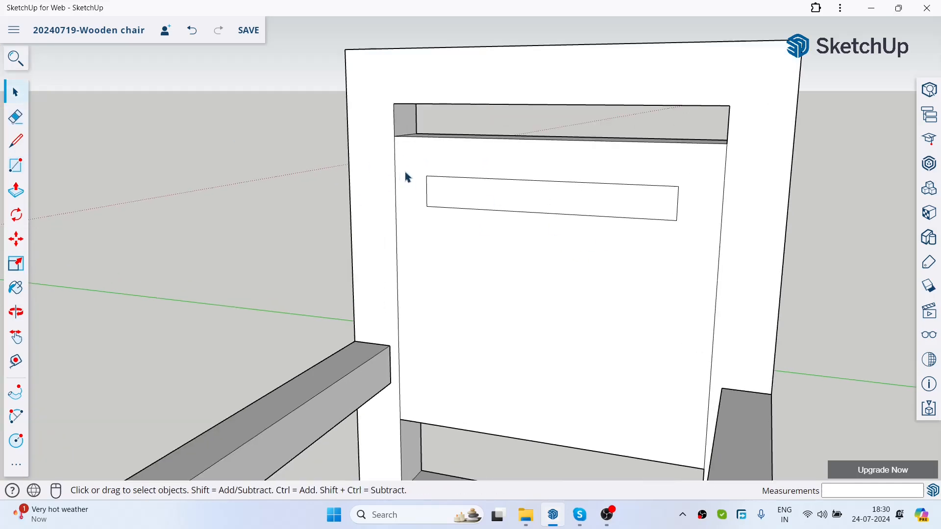
click(430, 167)
click(174, 168)
drag(411, 159, 687, 246)
click(184, 209)
drag(399, 163, 687, 240)
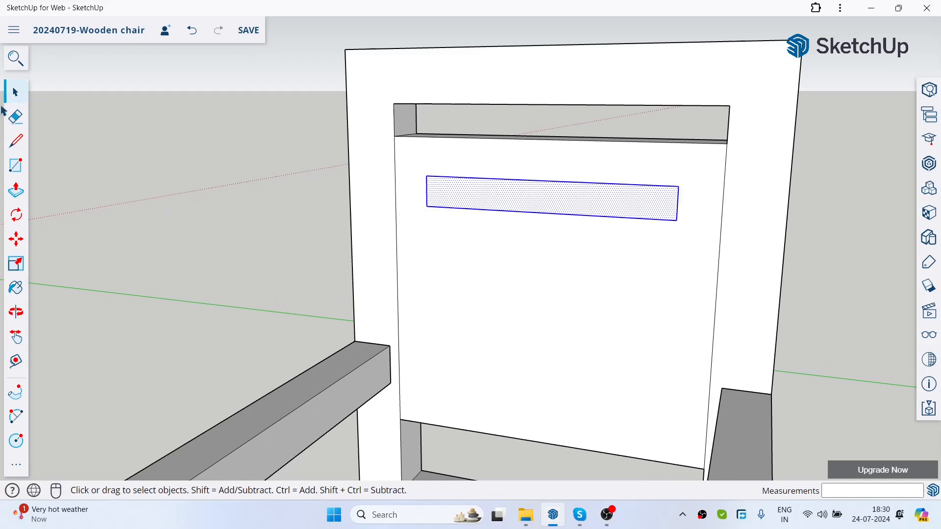
click(15, 239)
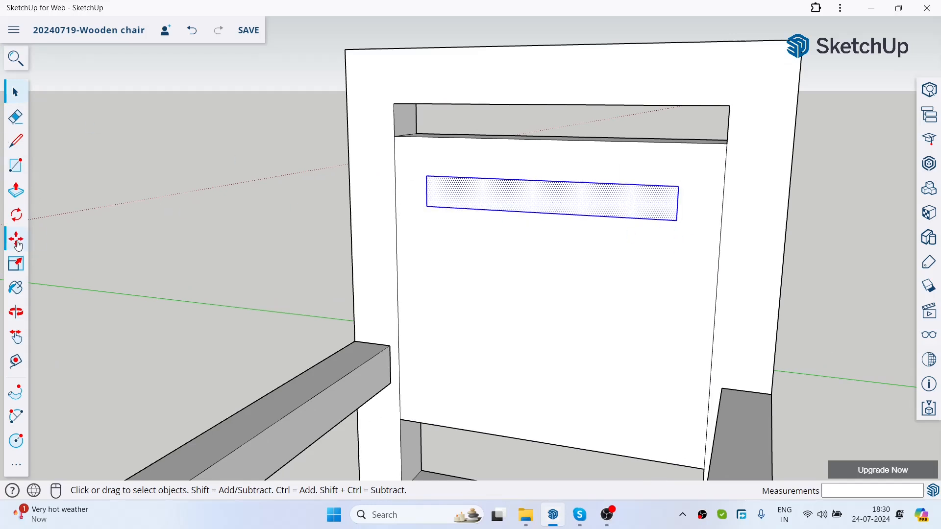
click(428, 179)
key(ctrl)
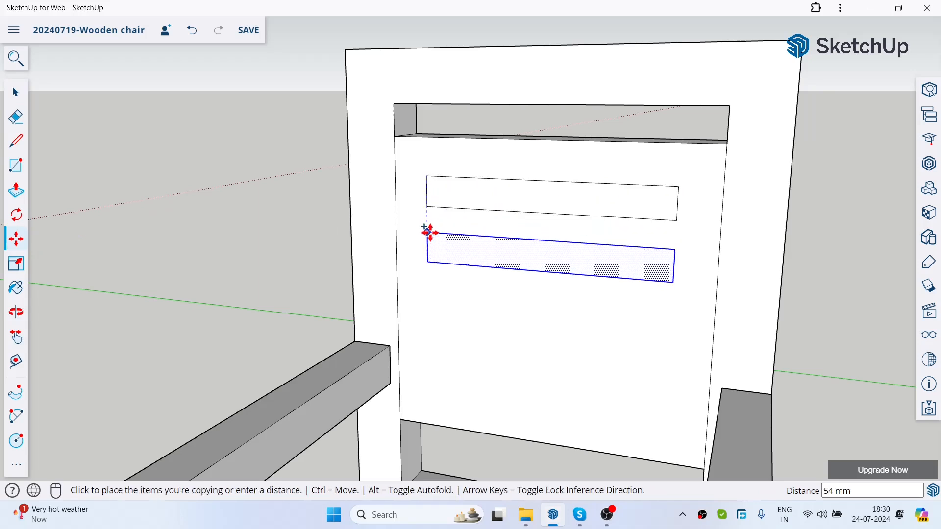
click(430, 232)
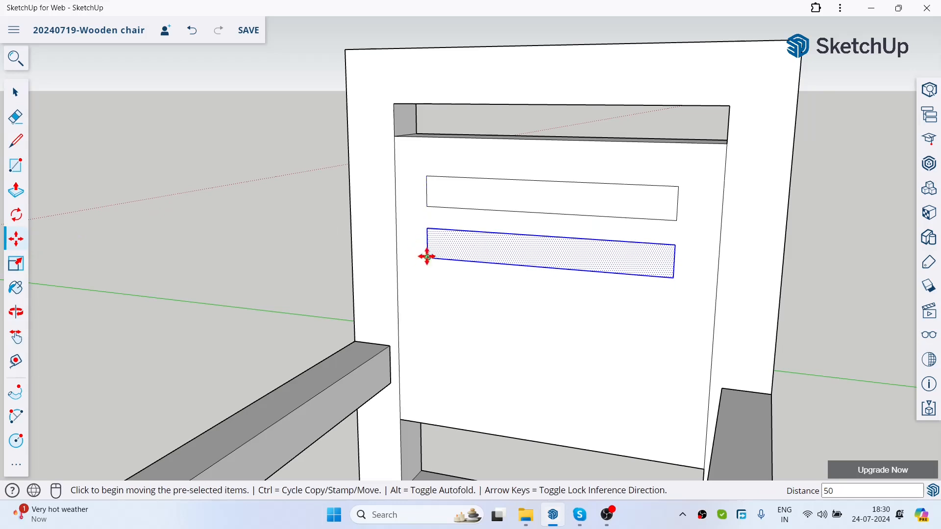
Step: Add two more copies of the slot rectangle straight below the second one, spaced evenly down the backrest panel
click(432, 230)
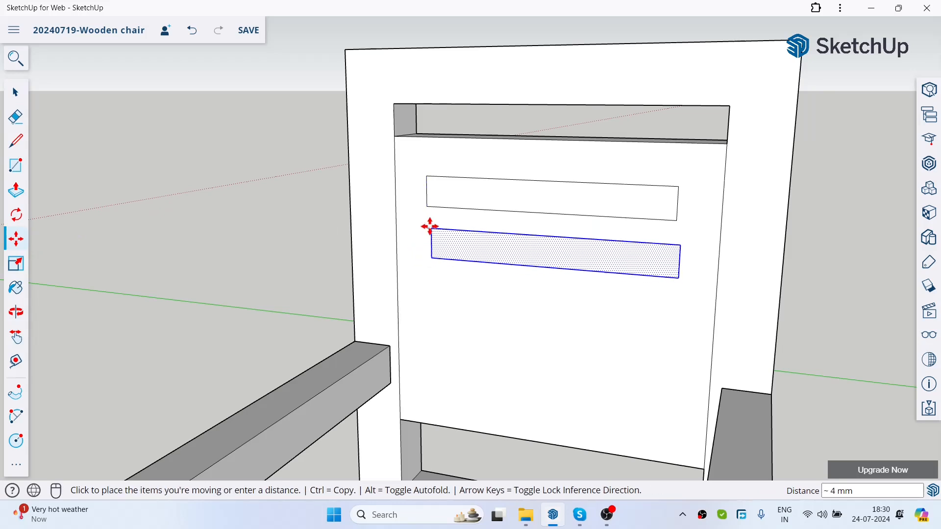
key(ctrl)
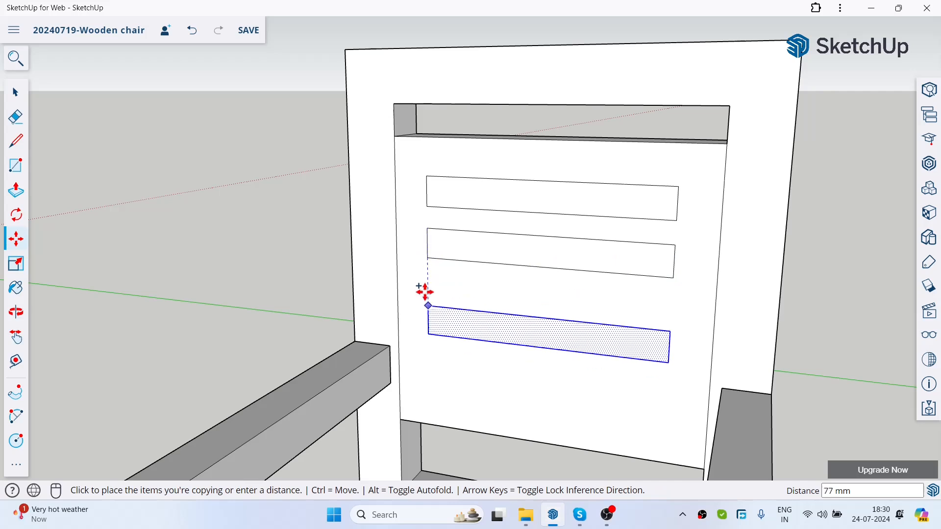
click(427, 282)
click(426, 282)
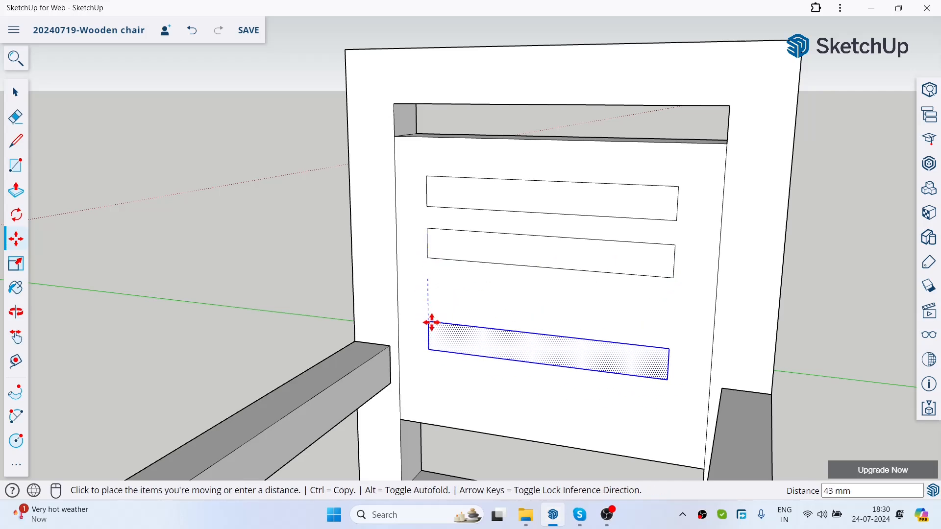
key(ctrl)
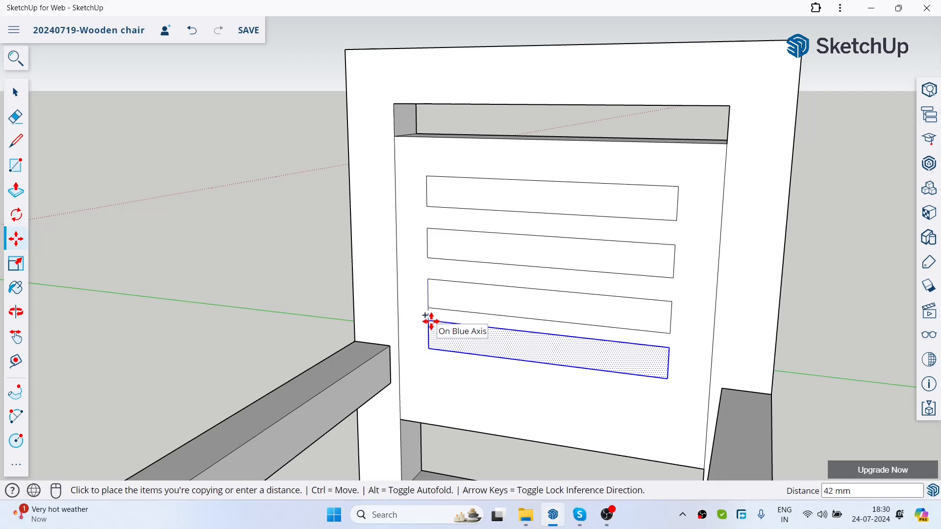
click(430, 333)
key(space)
Step: Cut the uppermost slot through the backrest panel by pushing its face to the rear of the backrest frame
scroll(511, 223, down, 5)
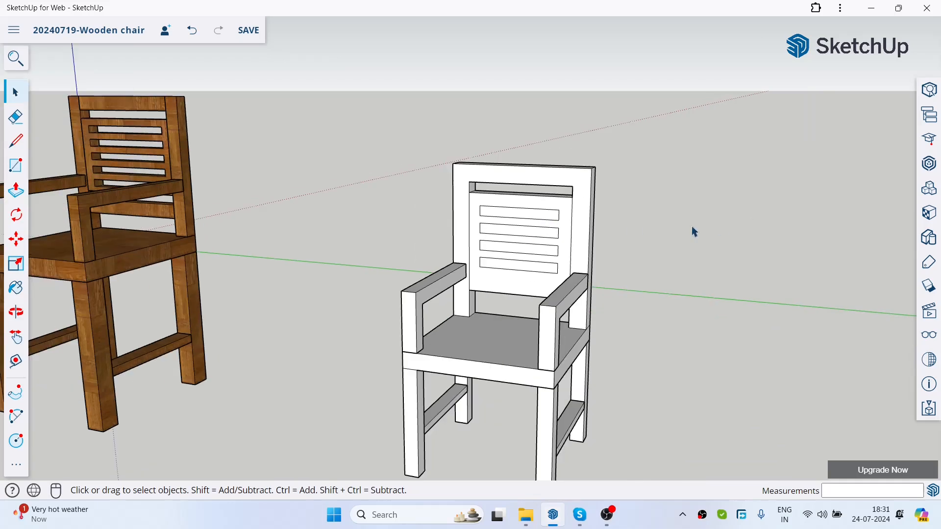
middle_drag(748, 224, 573, 275)
click(15, 190)
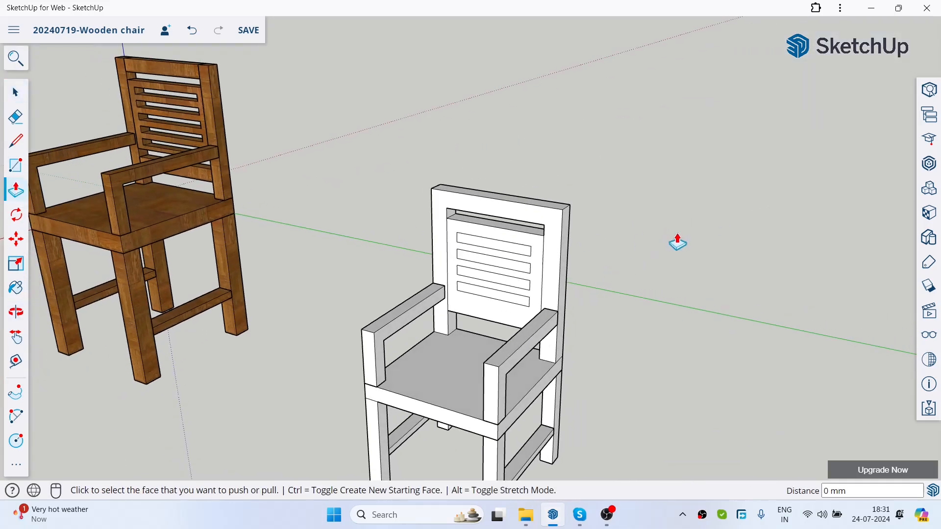
scroll(294, 218, up, 3)
scroll(414, 193, down, 3)
scroll(216, 153, up, 3)
scroll(416, 153, down, 4)
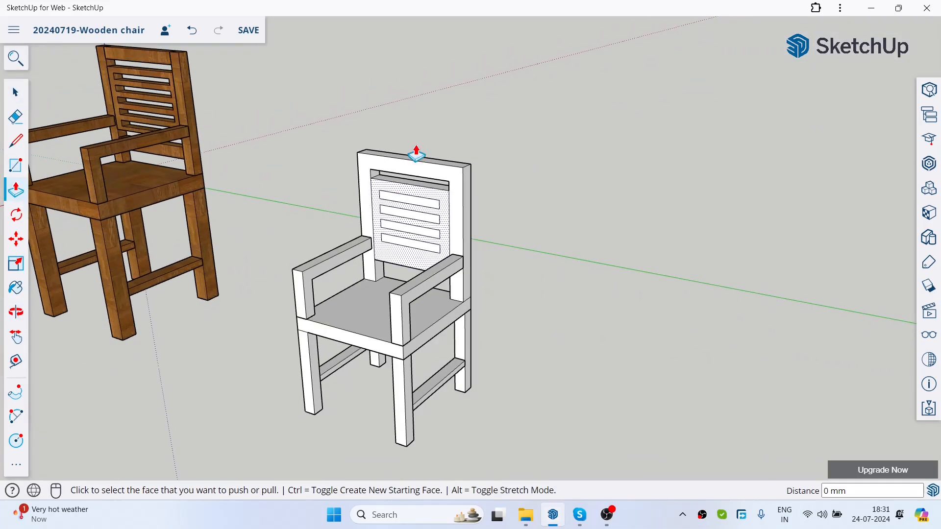
scroll(275, 126, down, 3)
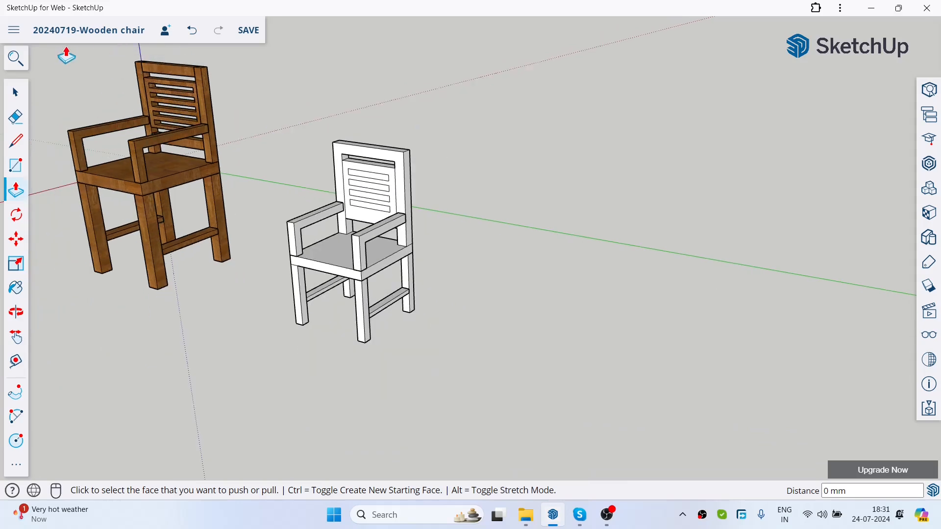
scroll(78, 70, up, 2)
scroll(399, 153, up, 5)
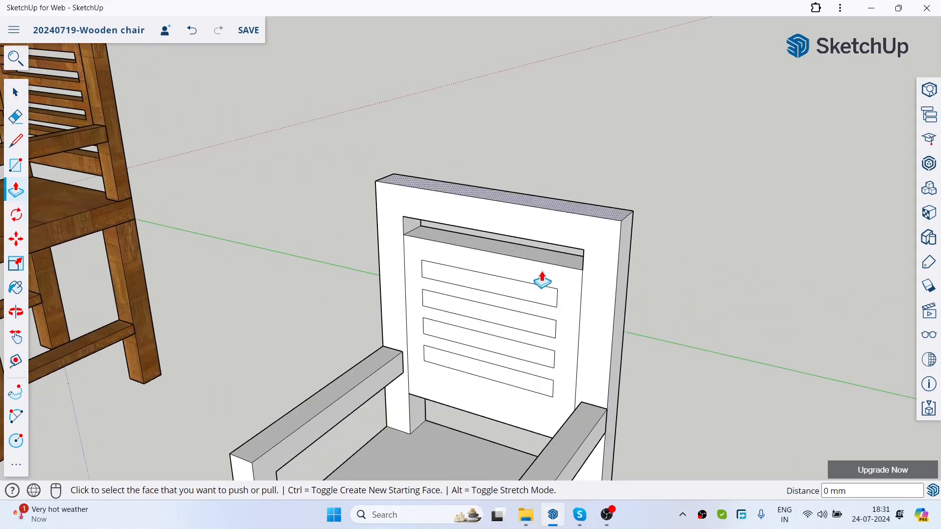
click(544, 293)
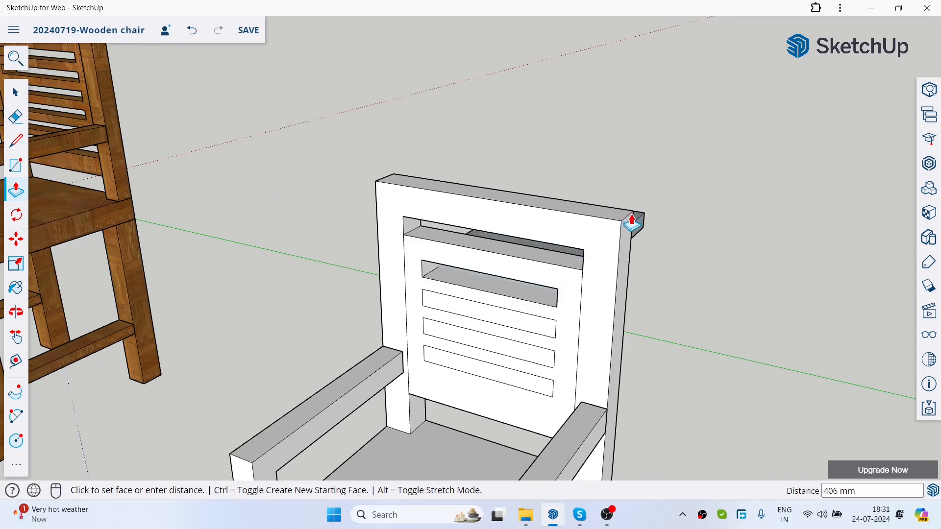
middle_drag(588, 196, 522, 246)
click(560, 233)
Step: Cut the three remaining slots through the backrest panel by pushing their faces to the frame's rear edge
middle_drag(580, 329, 626, 290)
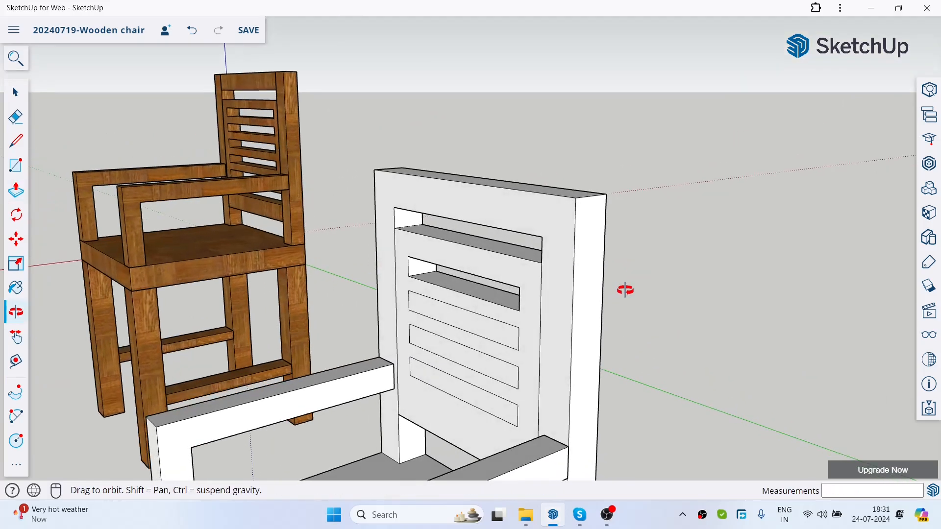
click(500, 338)
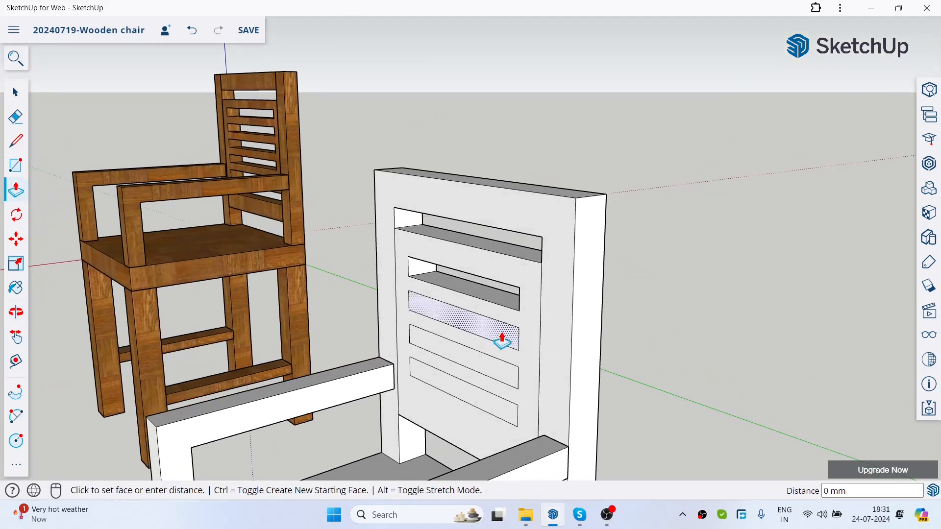
click(603, 197)
click(509, 382)
click(605, 212)
click(488, 378)
click(603, 259)
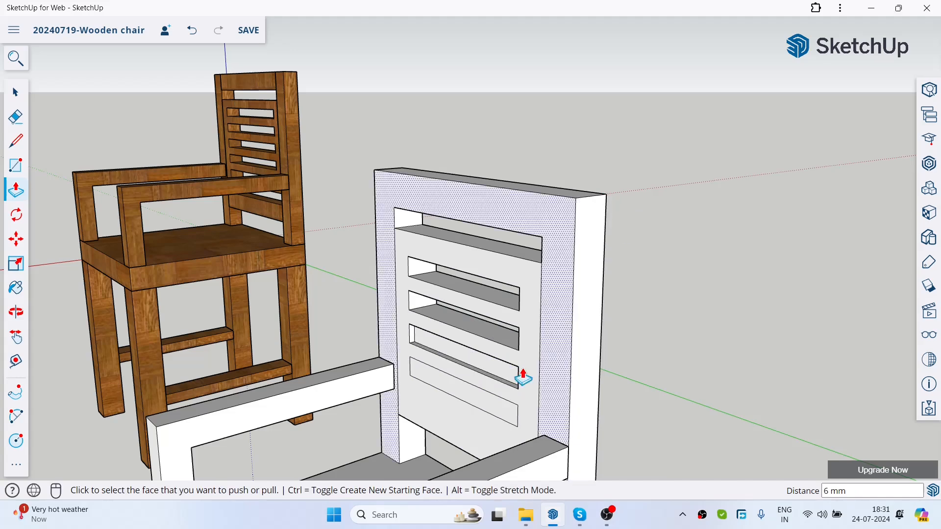
click(507, 379)
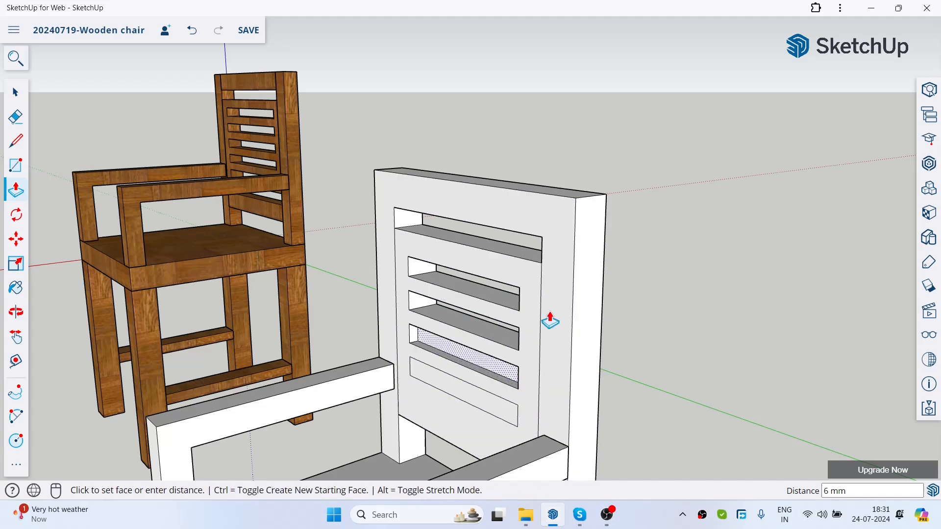
click(605, 206)
click(476, 411)
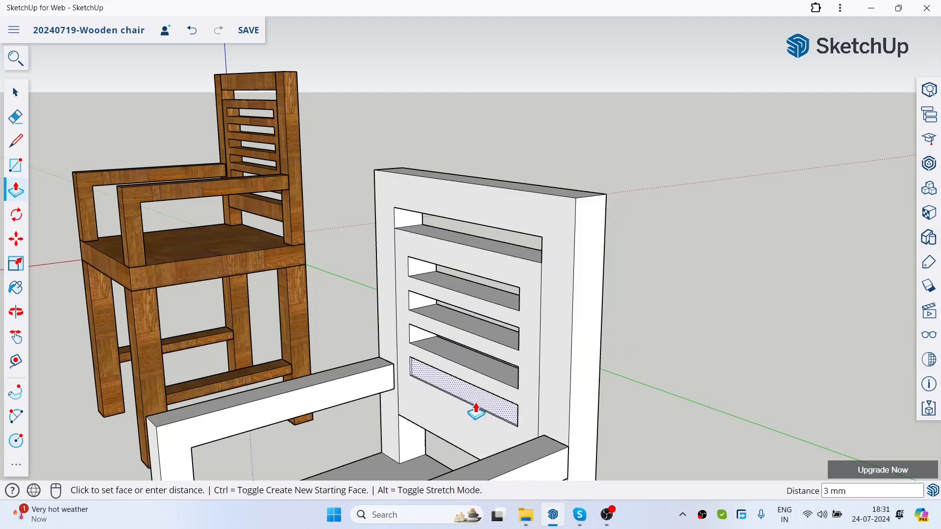
click(606, 196)
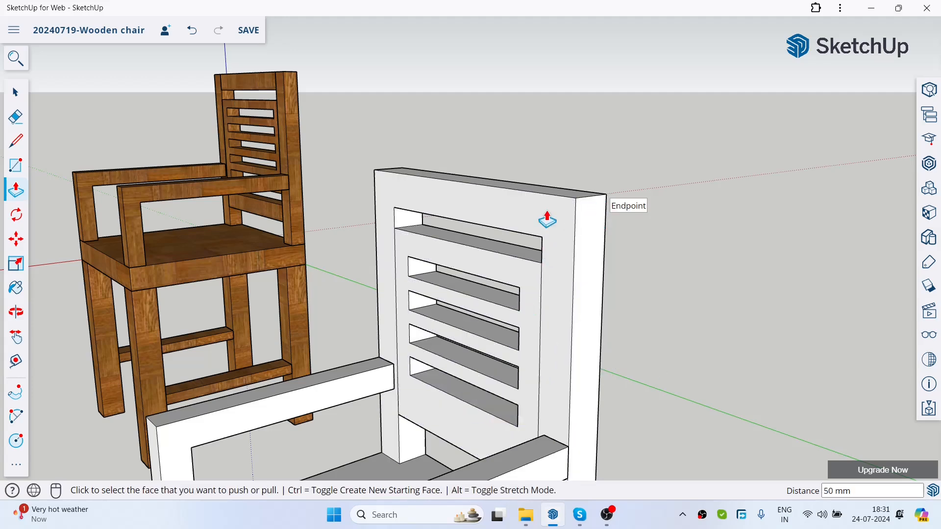
key(space)
Step: Examine the slatted new chair next to the wooden armchair from different distances and angles
middle_drag(472, 118, 591, 233)
scroll(586, 195, down, 5)
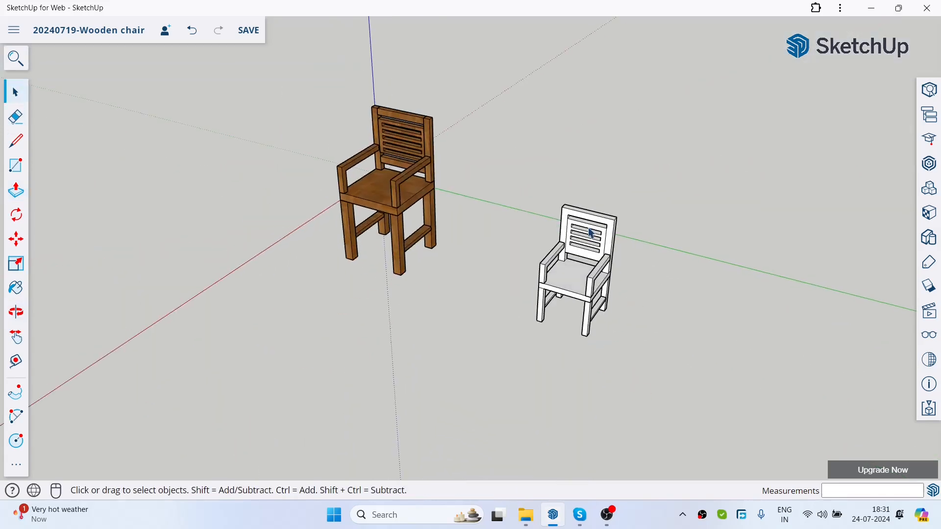
scroll(591, 232, up, 3)
scroll(628, 317, down, 2)
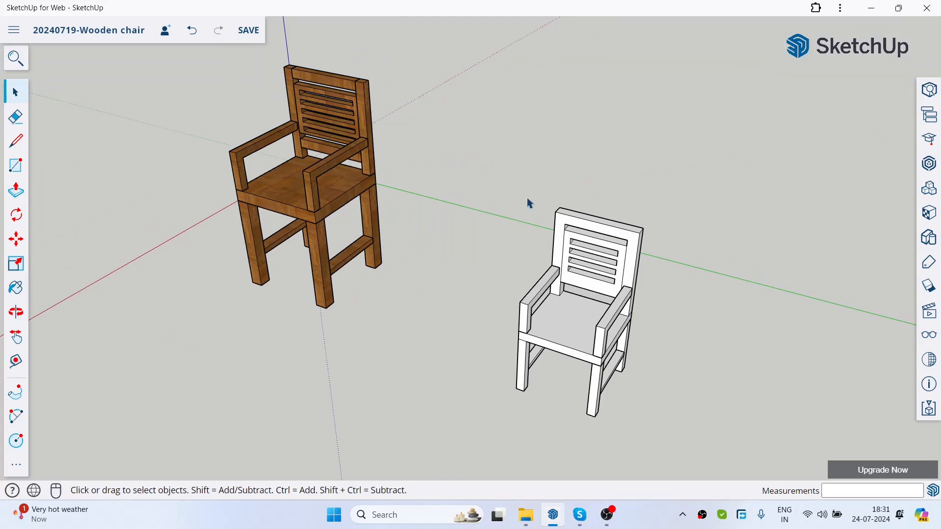
scroll(534, 206, down, 2)
scroll(346, 132, up, 3)
scroll(435, 178, down, 3)
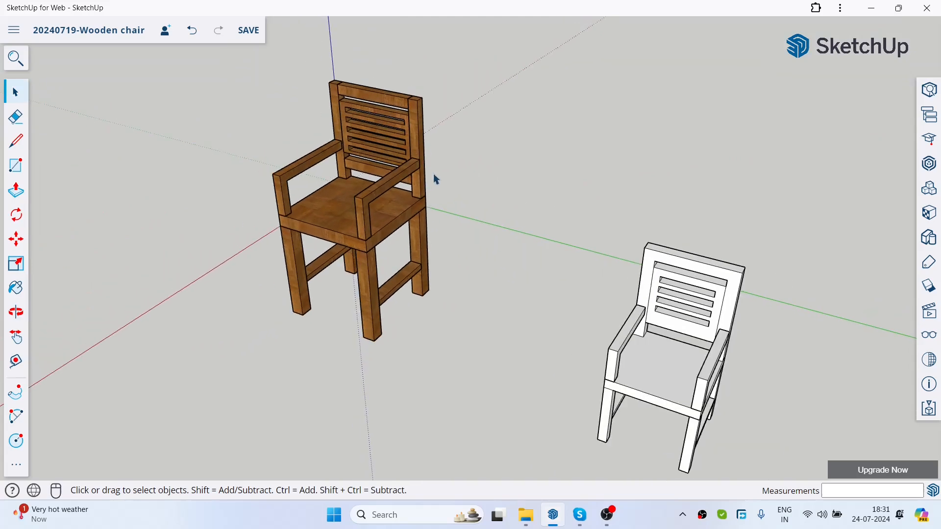
middle_drag(685, 326, 493, 220)
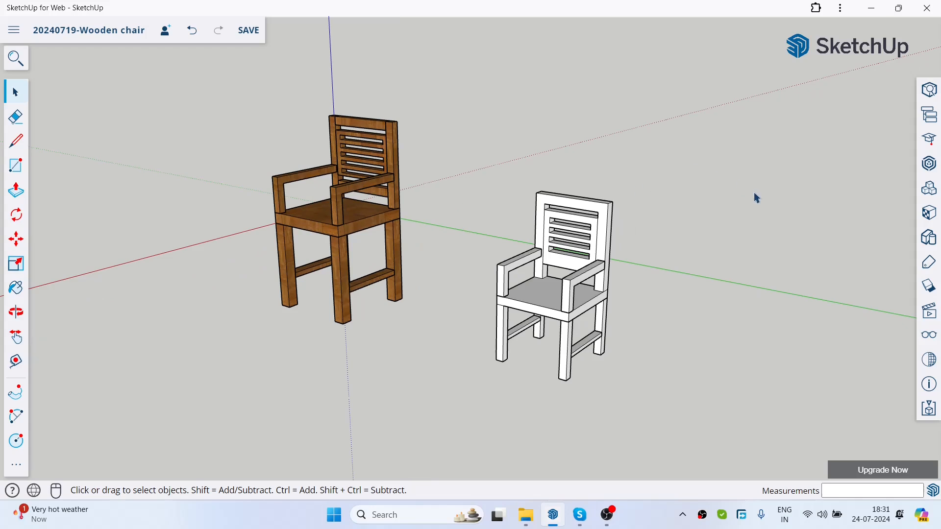
Step: Paint every face of the new chair with the multi-toned plank material from the Wood collection
click(926, 215)
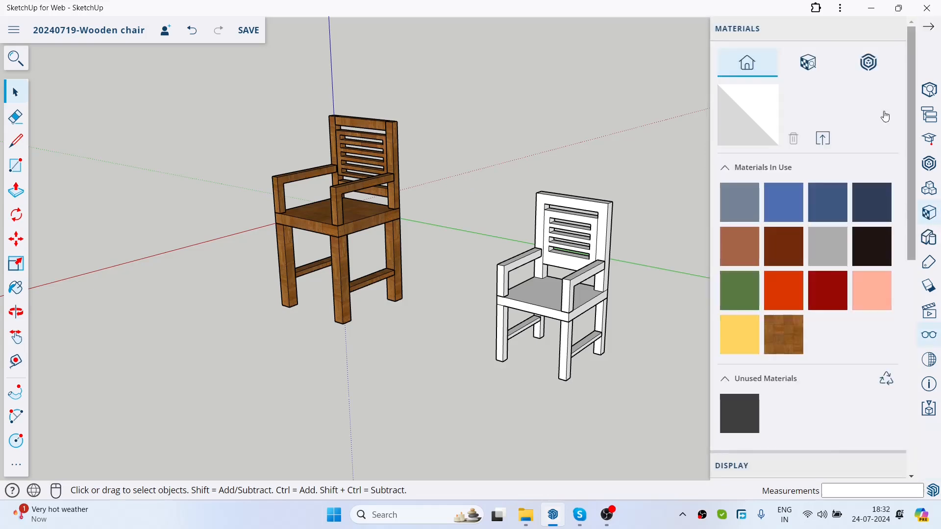
click(823, 60)
scroll(809, 274, down, 12)
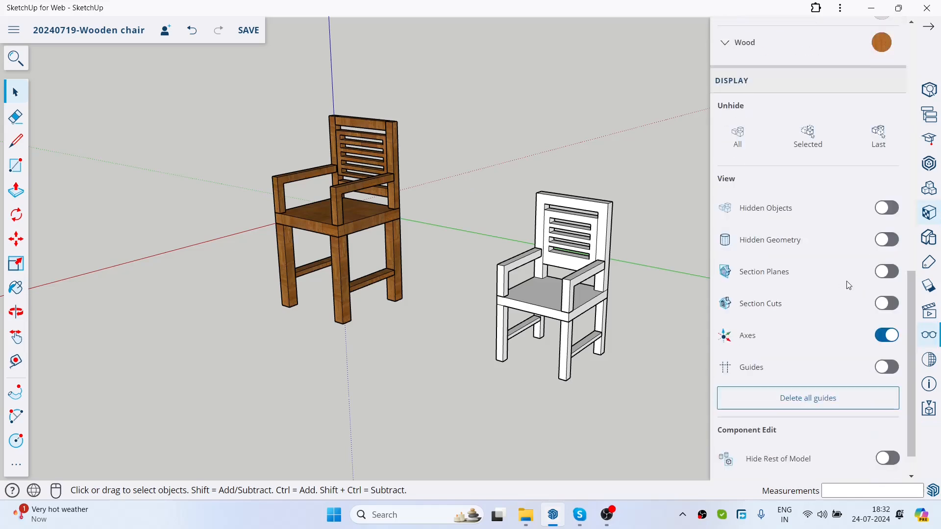
scroll(825, 248, up, 5)
click(811, 257)
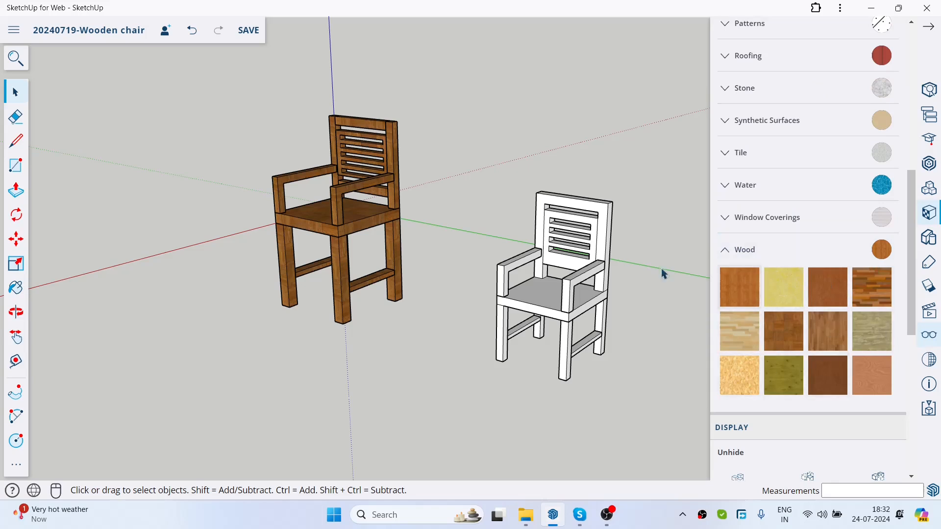
drag(451, 154, 641, 386)
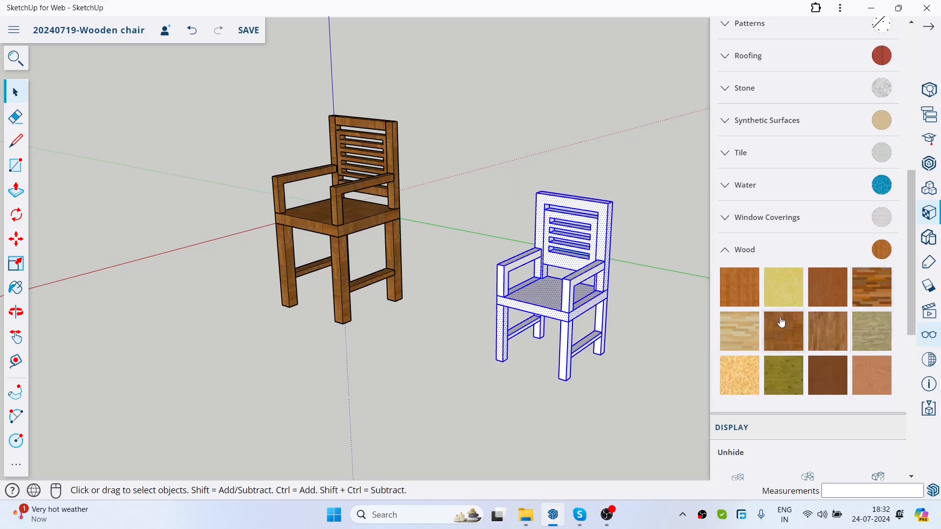
click(866, 290)
click(553, 297)
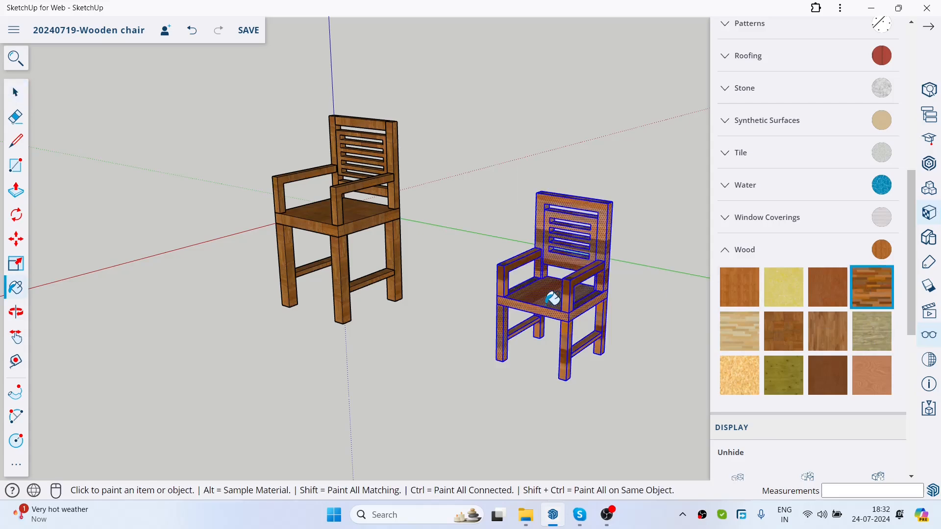
click(930, 90)
click(14, 91)
click(680, 308)
Step: Examine the painted chair beside the original wooden armchair from several angles and distances
scroll(588, 276, up, 1)
scroll(596, 269, down, 4)
scroll(597, 269, up, 5)
scroll(691, 349, down, 1)
middle_drag(691, 349, 728, 296)
scroll(676, 284, down, 3)
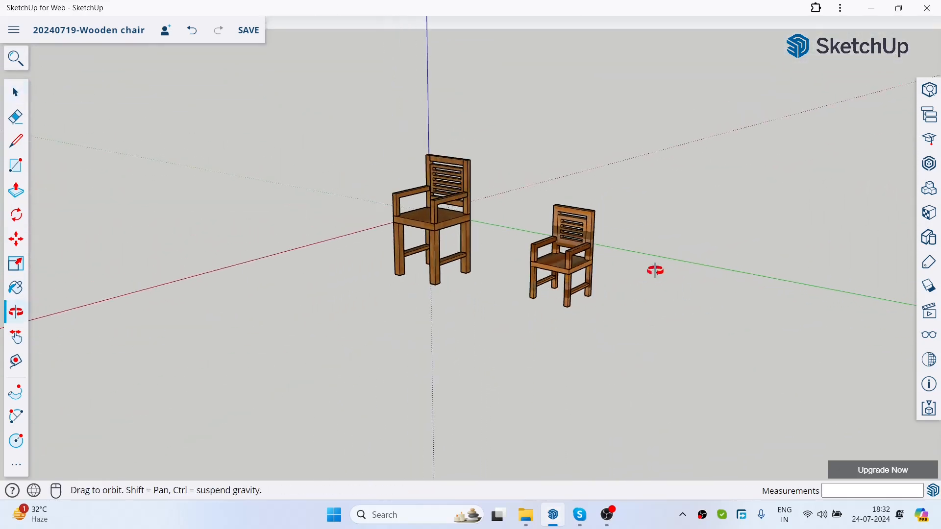
middle_drag(561, 238, 552, 277)
scroll(552, 280, up, 3)
middle_drag(662, 294, 650, 215)
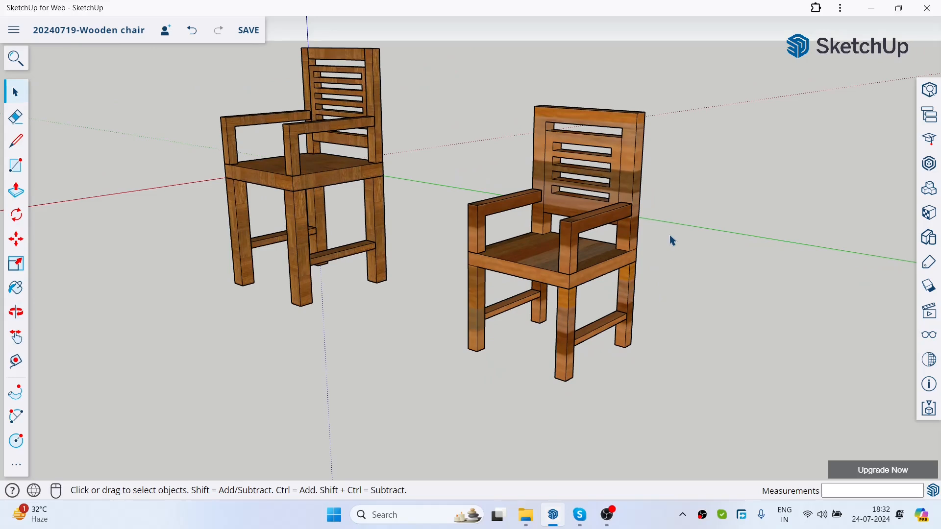
scroll(670, 235, down, 1)
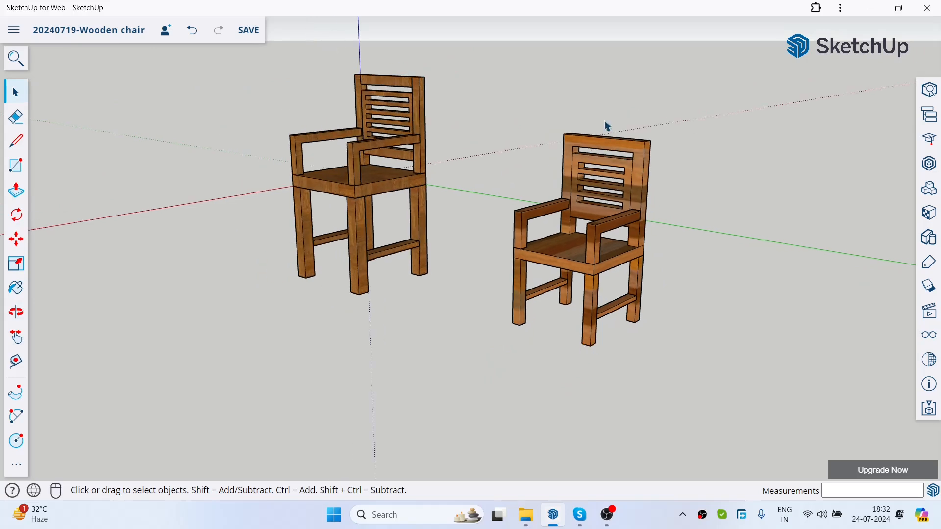
scroll(604, 122, up, 1)
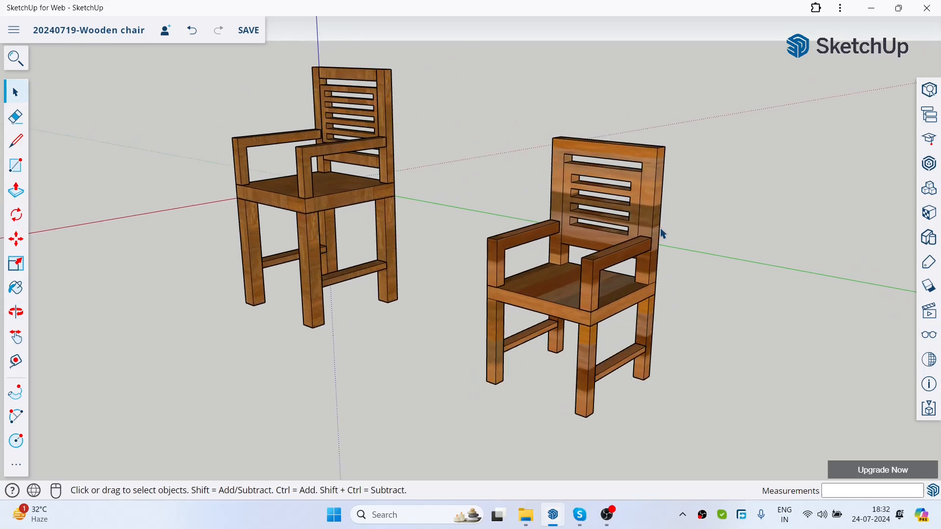